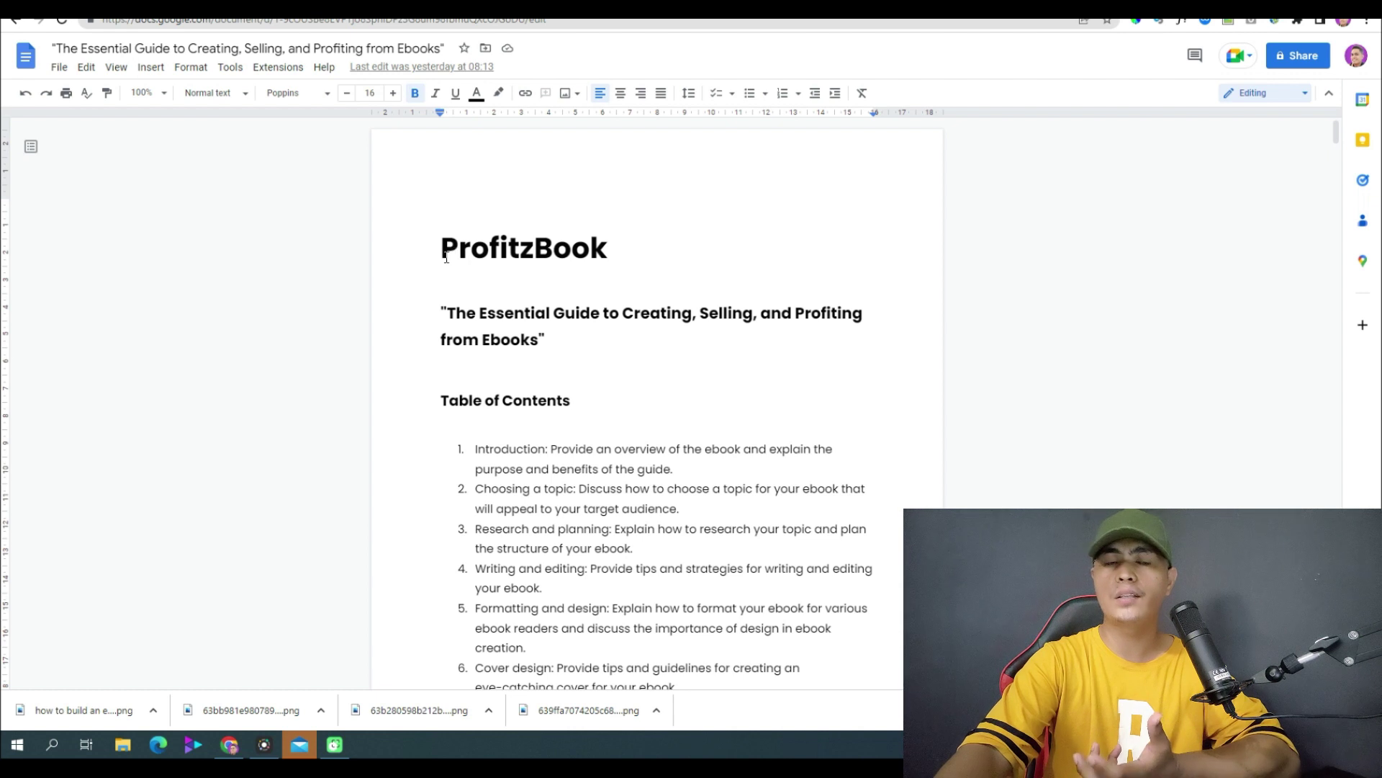
Examine the ebook's title, subtitle and Table of Contents heading at the start of the document
{"action": "mouse_move", "coordinate": [441, 256]}
{"action": "left_mouse_down"}
{"action": "mouse_move", "coordinate": [632, 267]}
{"action": "mouse_move", "coordinate": [440, 254]}
{"action": "left_mouse_up"}
{"action": "left_click", "coordinate": [633, 267]}
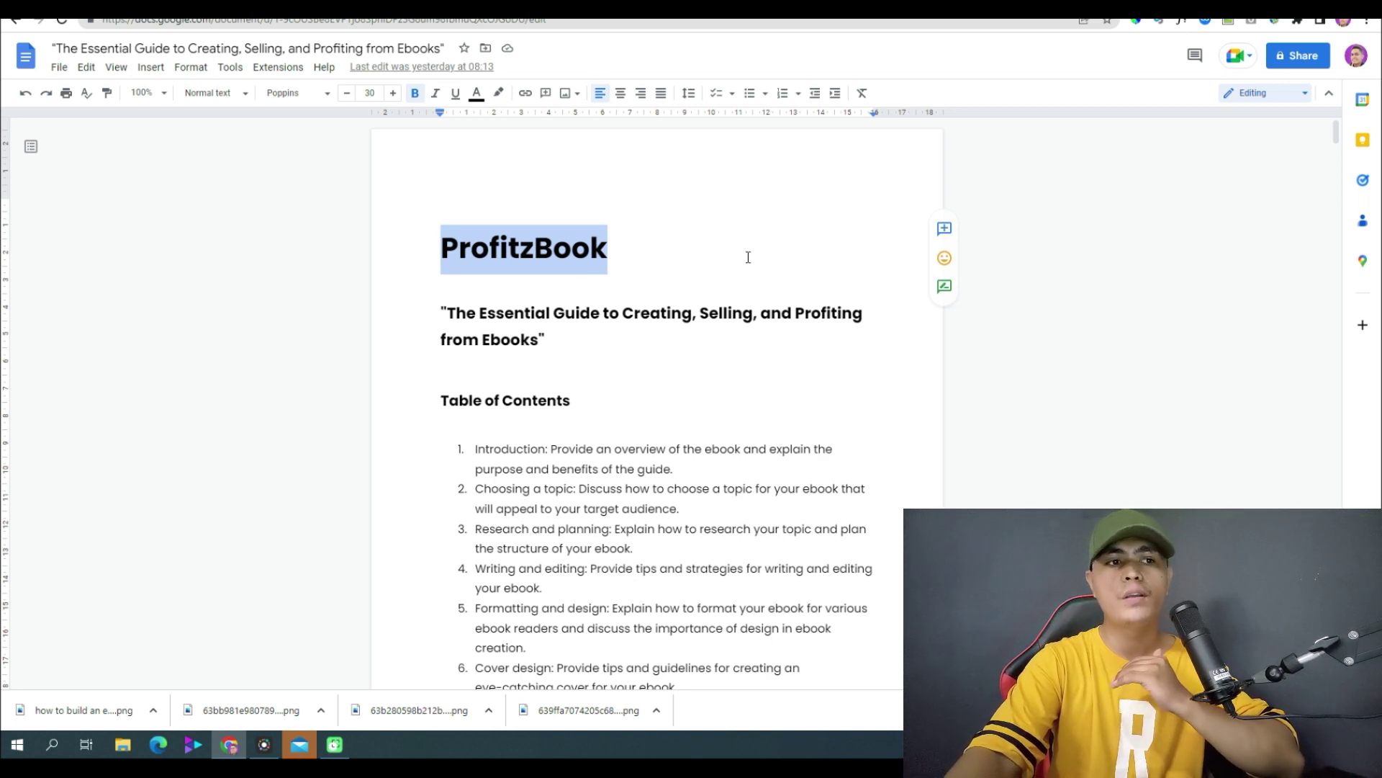
{"action": "scroll", "coordinate": [740, 256], "scroll_direction": "down", "scroll_amount": 1}
{"action": "scroll", "coordinate": [735, 248], "scroll_direction": "up", "scroll_amount": 1}
{"action": "left_click", "coordinate": [606, 248]}
{"action": "left_click_drag", "start_coordinate": [606, 247], "coordinate": [411, 247]}
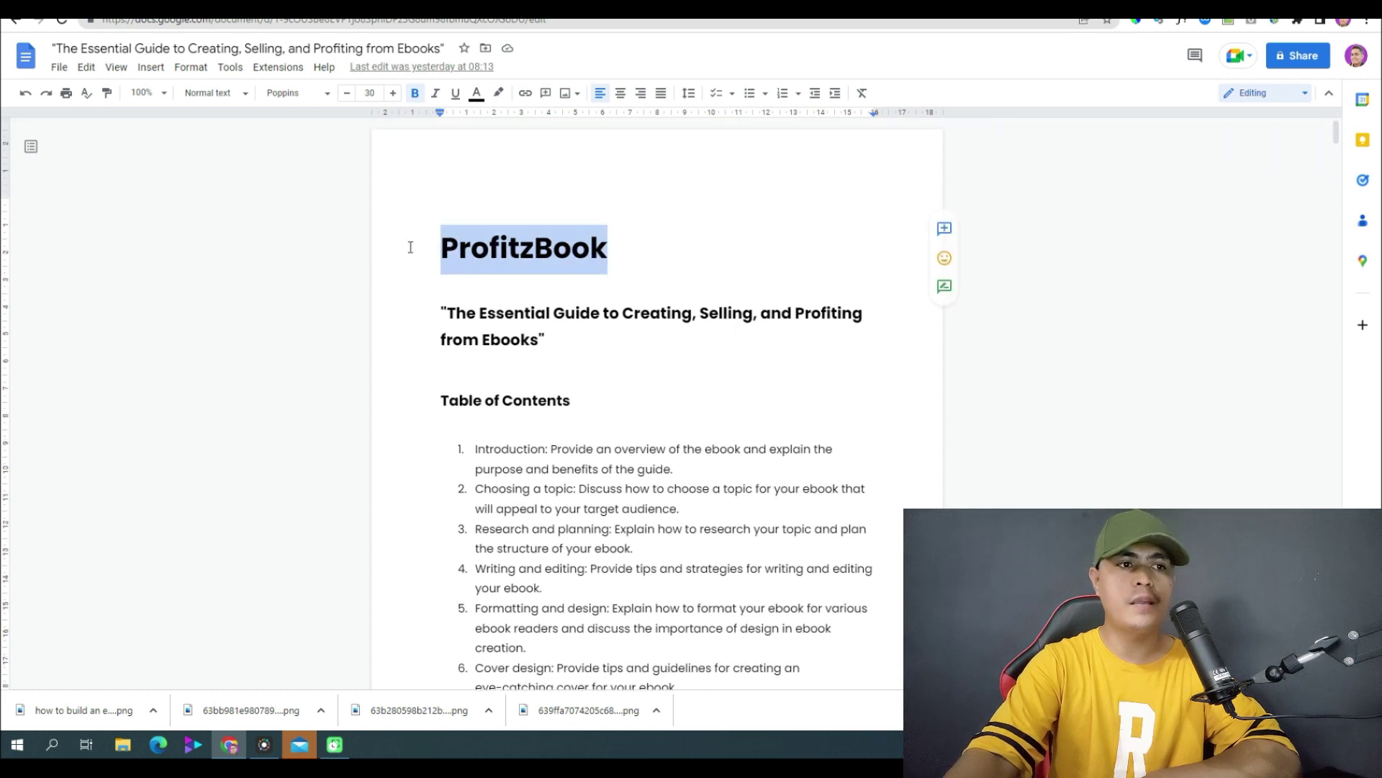
{"action": "left_click", "coordinate": [446, 207]}
{"action": "scroll", "coordinate": [518, 238], "scroll_direction": "down", "scroll_amount": 2}
{"action": "scroll", "coordinate": [518, 237], "scroll_direction": "up", "scroll_amount": 1}
{"action": "left_click_drag", "start_coordinate": [562, 274], "coordinate": [430, 248]}
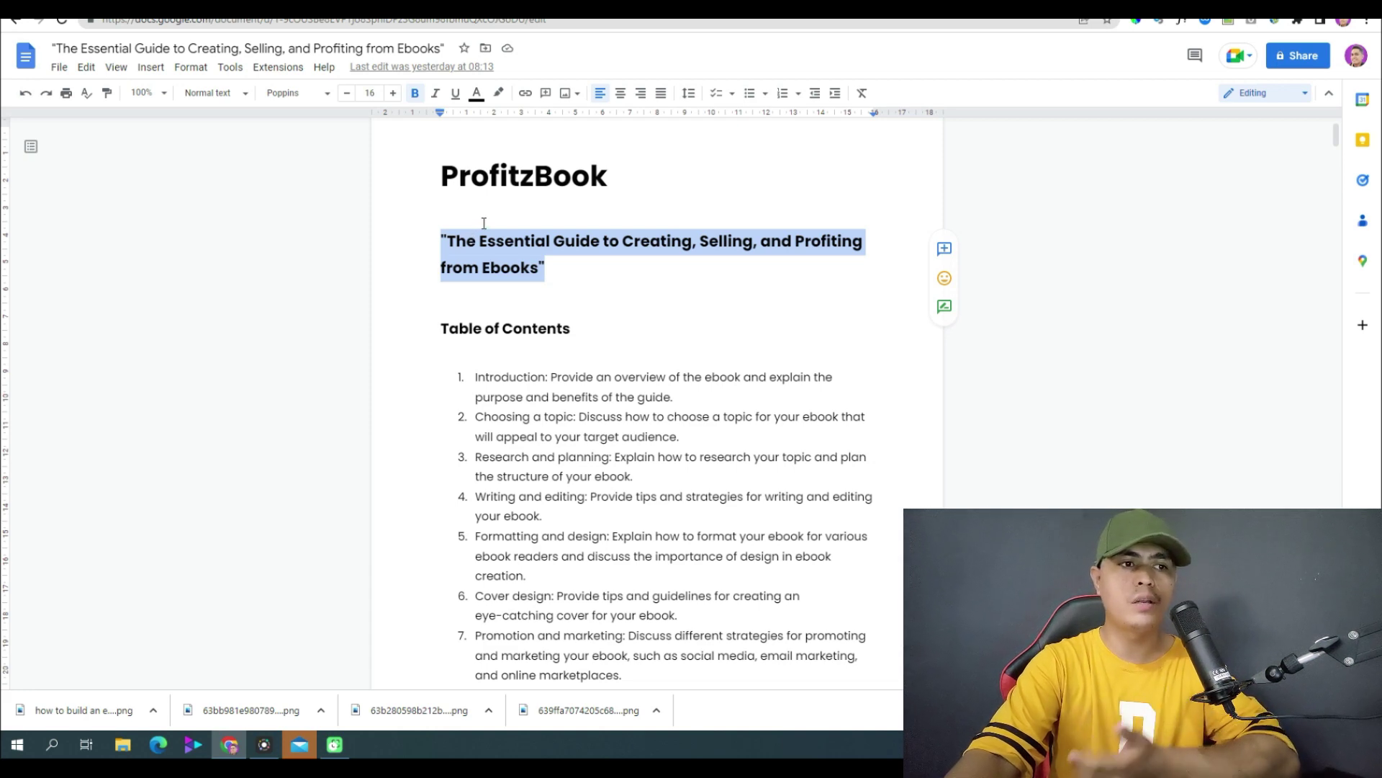
{"action": "scroll", "coordinate": [534, 311], "scroll_direction": "down", "scroll_amount": 1}
{"action": "triple_click", "coordinate": [454, 251]}
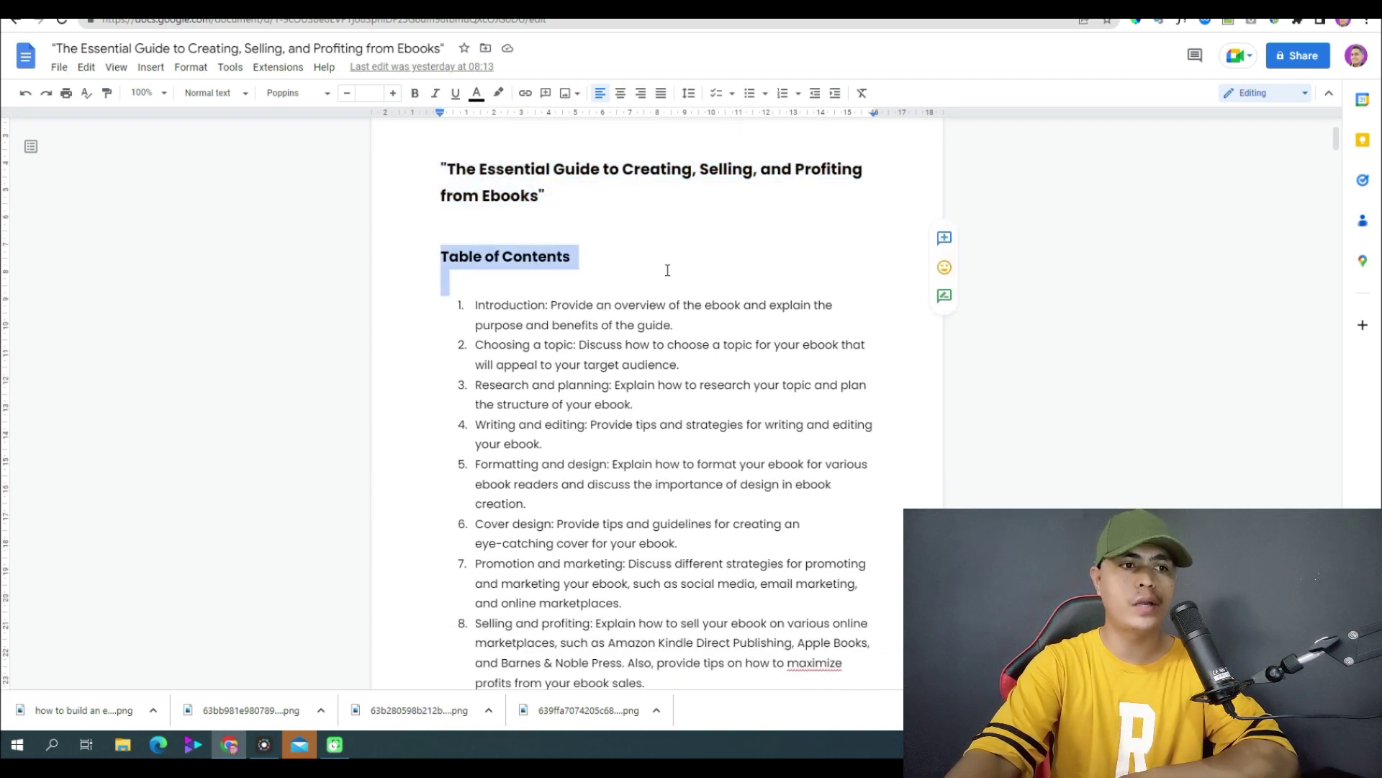
Add blank lines after item 10 of the table of contents to push the Introduction heading onto a new page
{"action": "scroll", "coordinate": [650, 299], "scroll_direction": "down", "scroll_amount": 8}
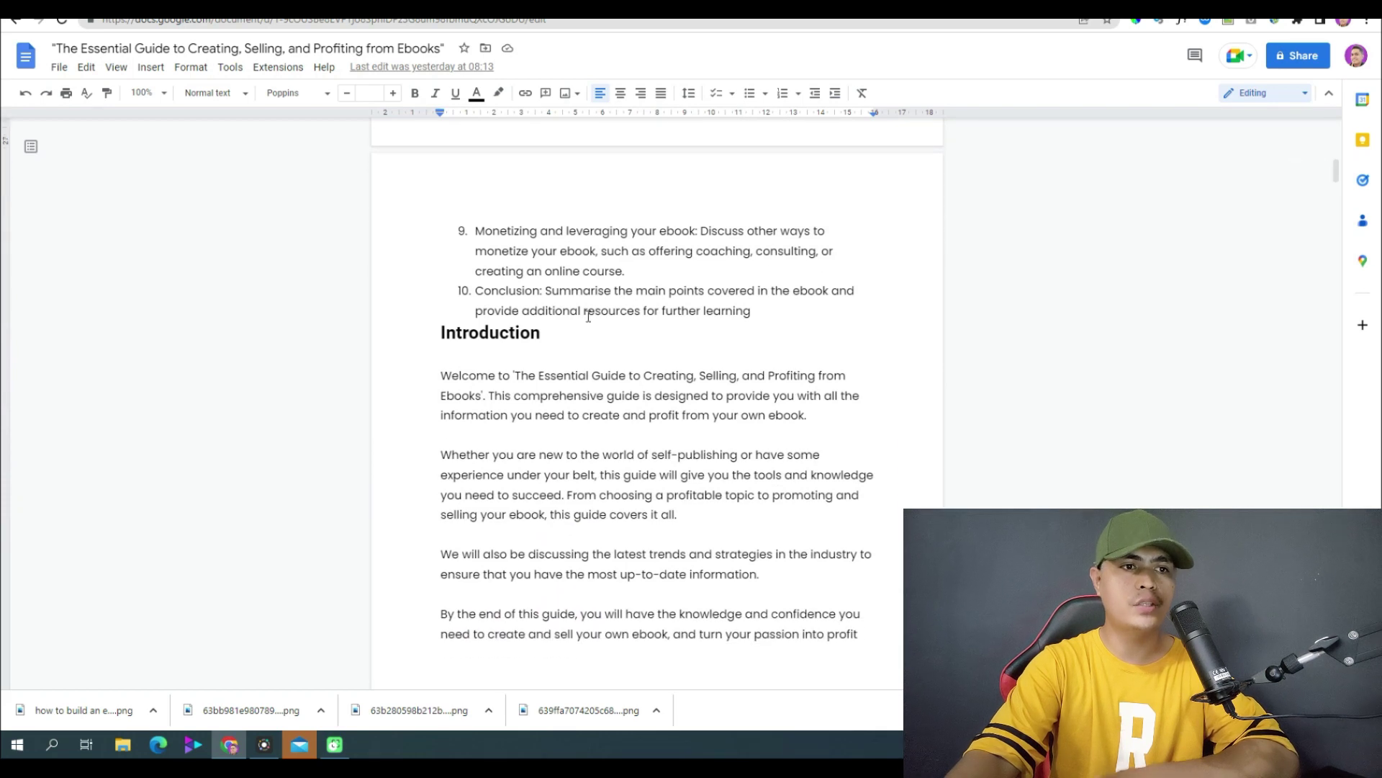
{"action": "left_click", "coordinate": [749, 312]}
{"action": "key", "text": "Return"}
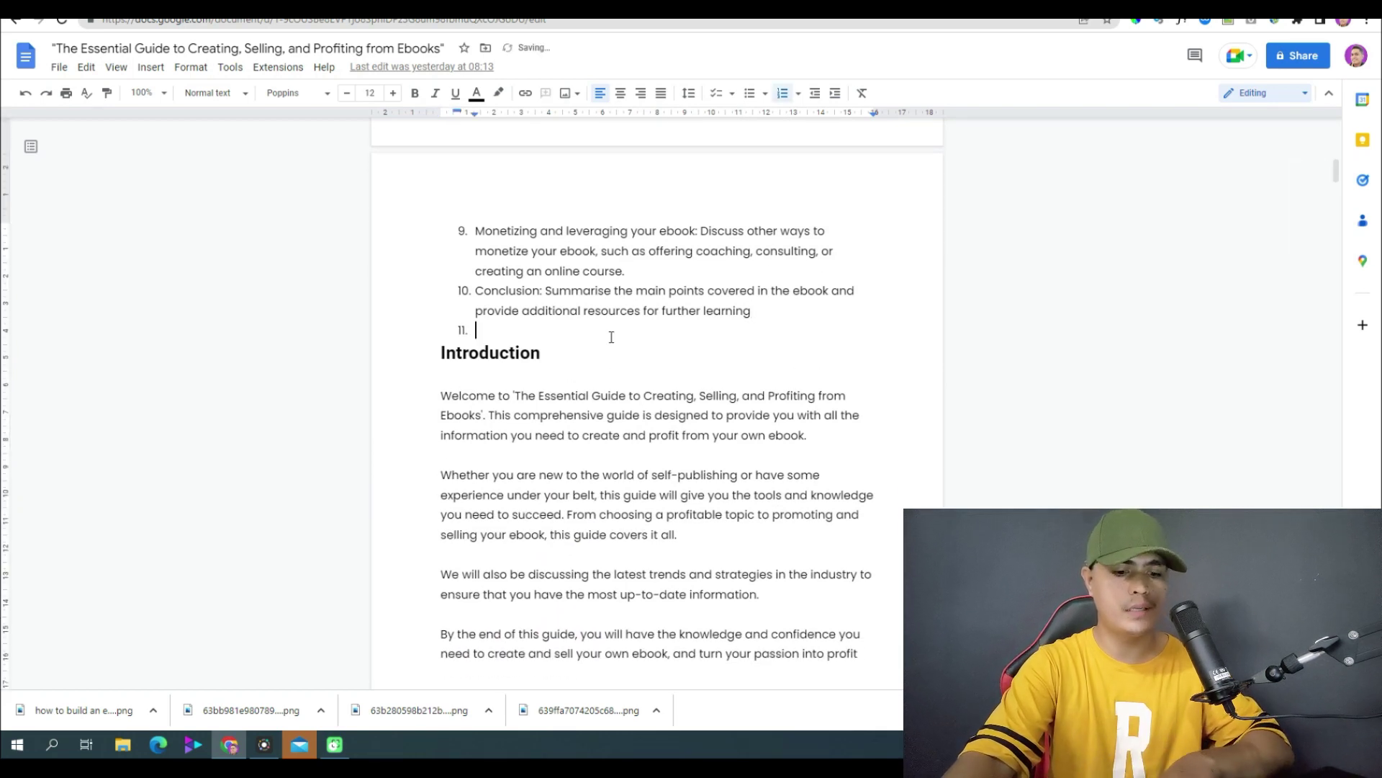
{"action": "key", "text": "BackSpace"}
{"action": "key", "text": "Return"}
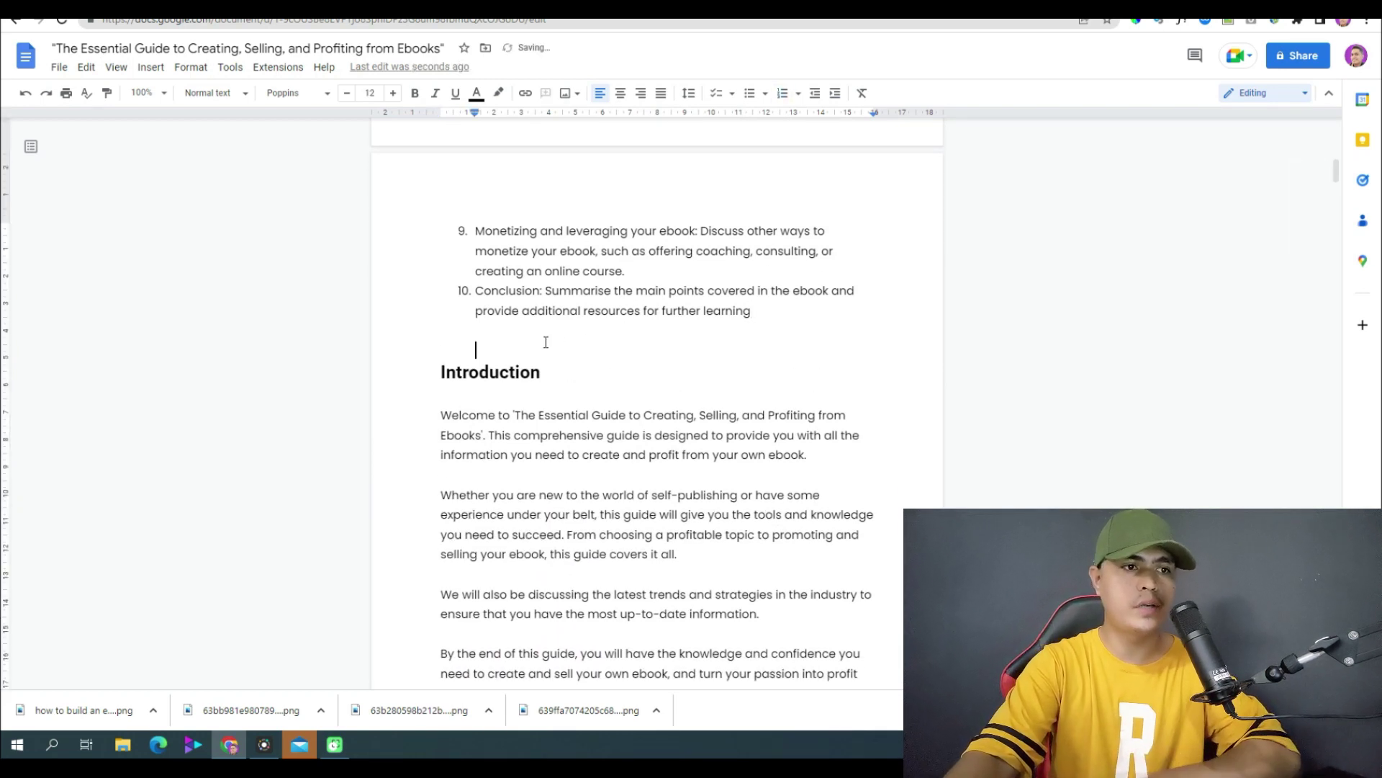
{"action": "key", "text": "Return"}
{"action": "key", "text": "Return"}
{"action": "key", "text": "Return"}
{"action": "key", "text": "Return"}
{"action": "key", "text": "Return"}
{"action": "key", "text": "Return"}
{"action": "key", "text": "Return"}
{"action": "key", "text": "Return"}
{"action": "key", "text": "Return"}
{"action": "key", "text": "Return"}
{"action": "key", "text": "Return"}
{"action": "key", "text": "Return"}
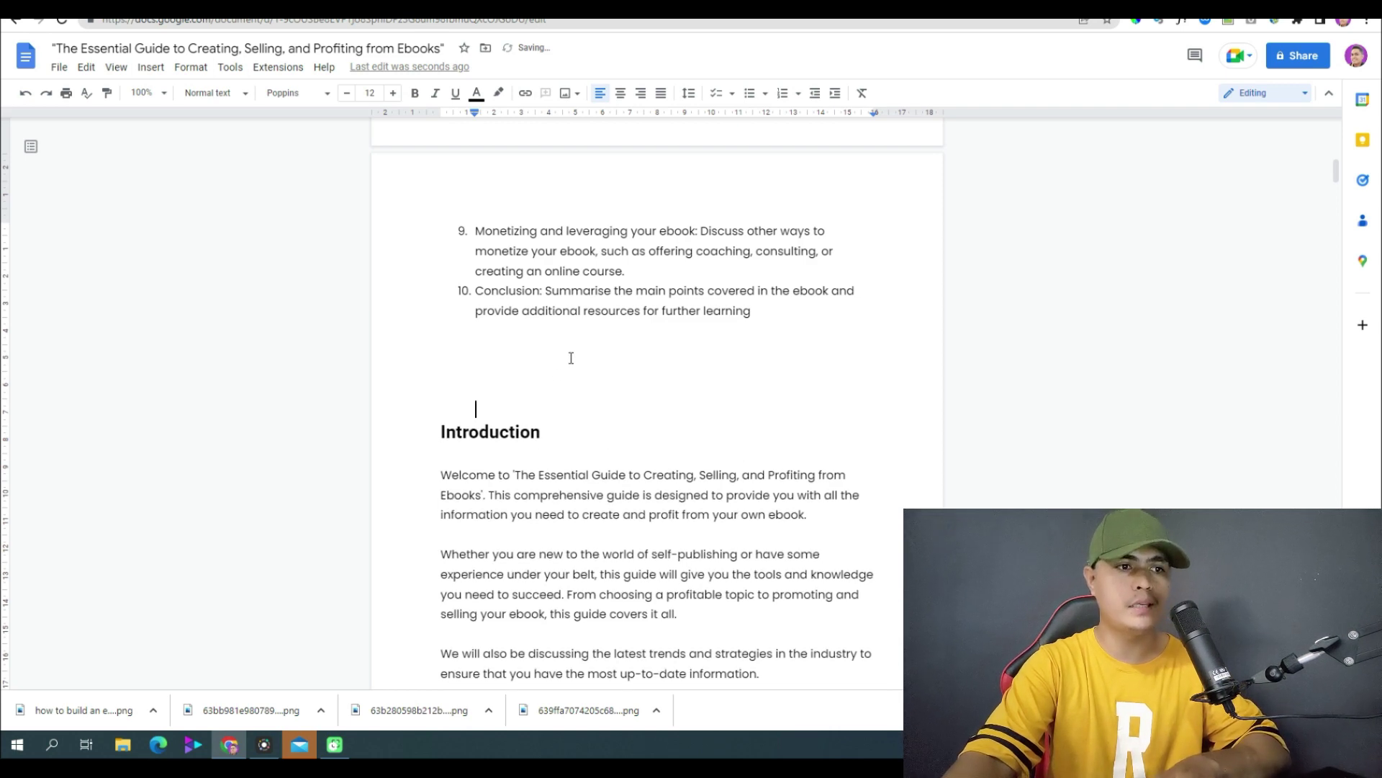
{"action": "key", "text": "Return"}
{"action": "key", "text": "Return"}
{"action": "key", "text": "Return"}
{"action": "key", "text": "Return"}
{"action": "key", "text": "Return"}
{"action": "key", "text": "Return"}
{"action": "key", "text": "Return"}
{"action": "key", "text": "Return"}
{"action": "key", "text": "Return"}
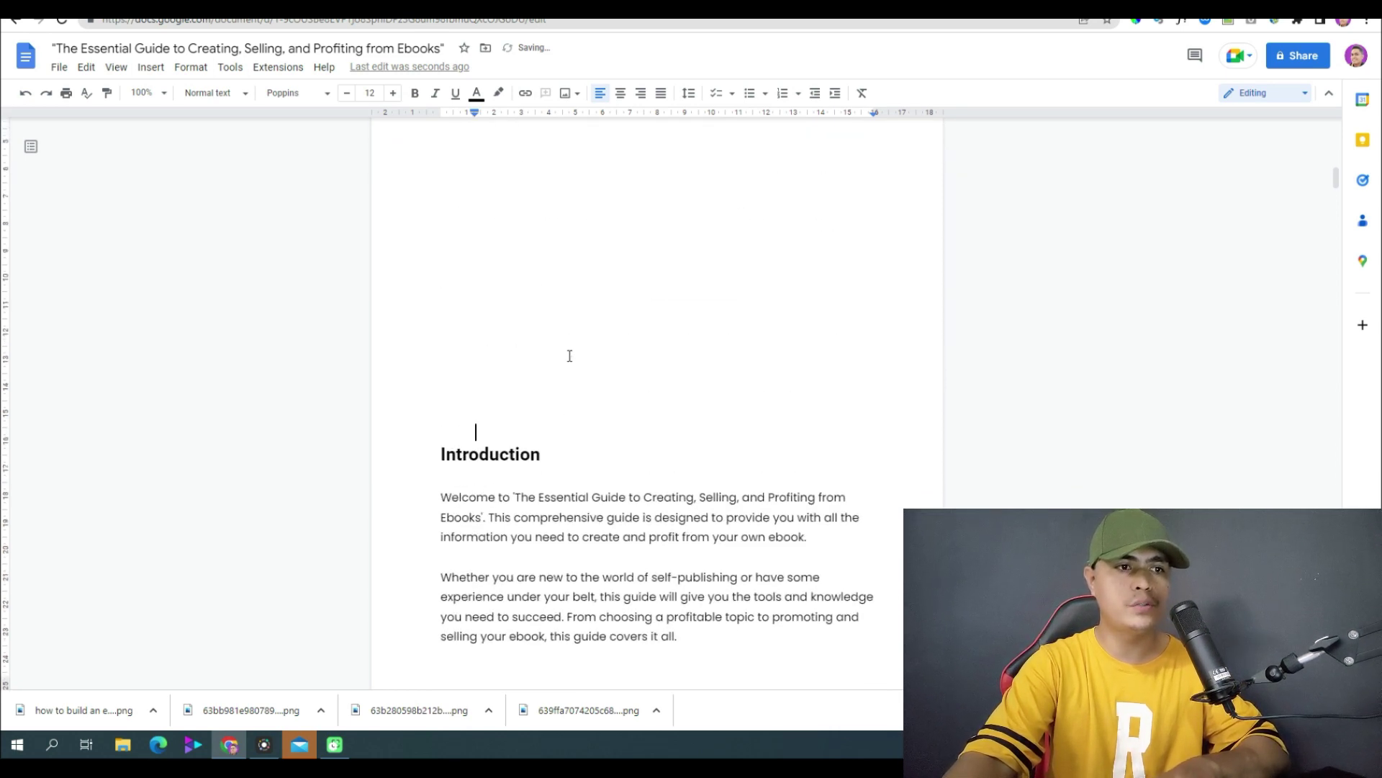
{"action": "key", "text": "Return"}
{"action": "key", "text": "Return"}
{"action": "key", "text": "Return"}
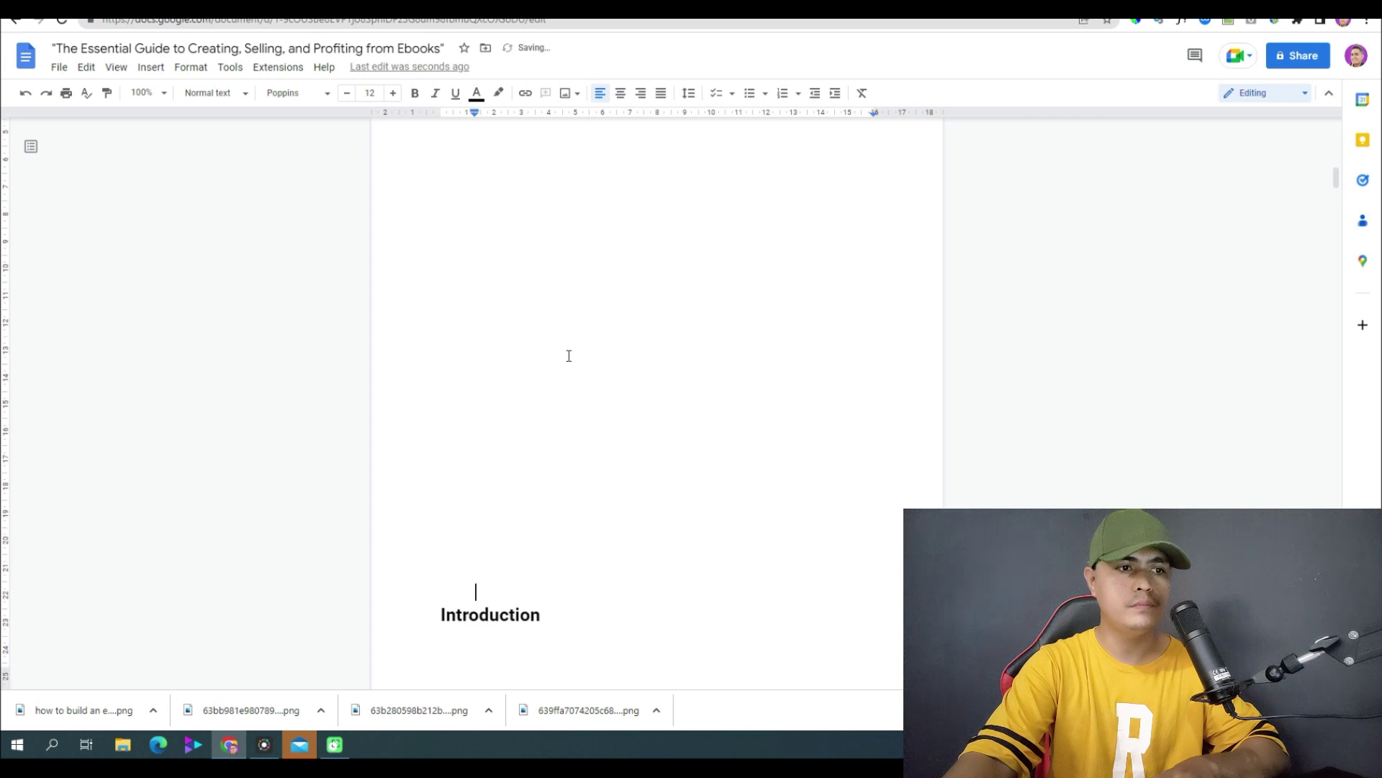
{"action": "scroll", "coordinate": [568, 355], "scroll_direction": "down", "scroll_amount": 2}
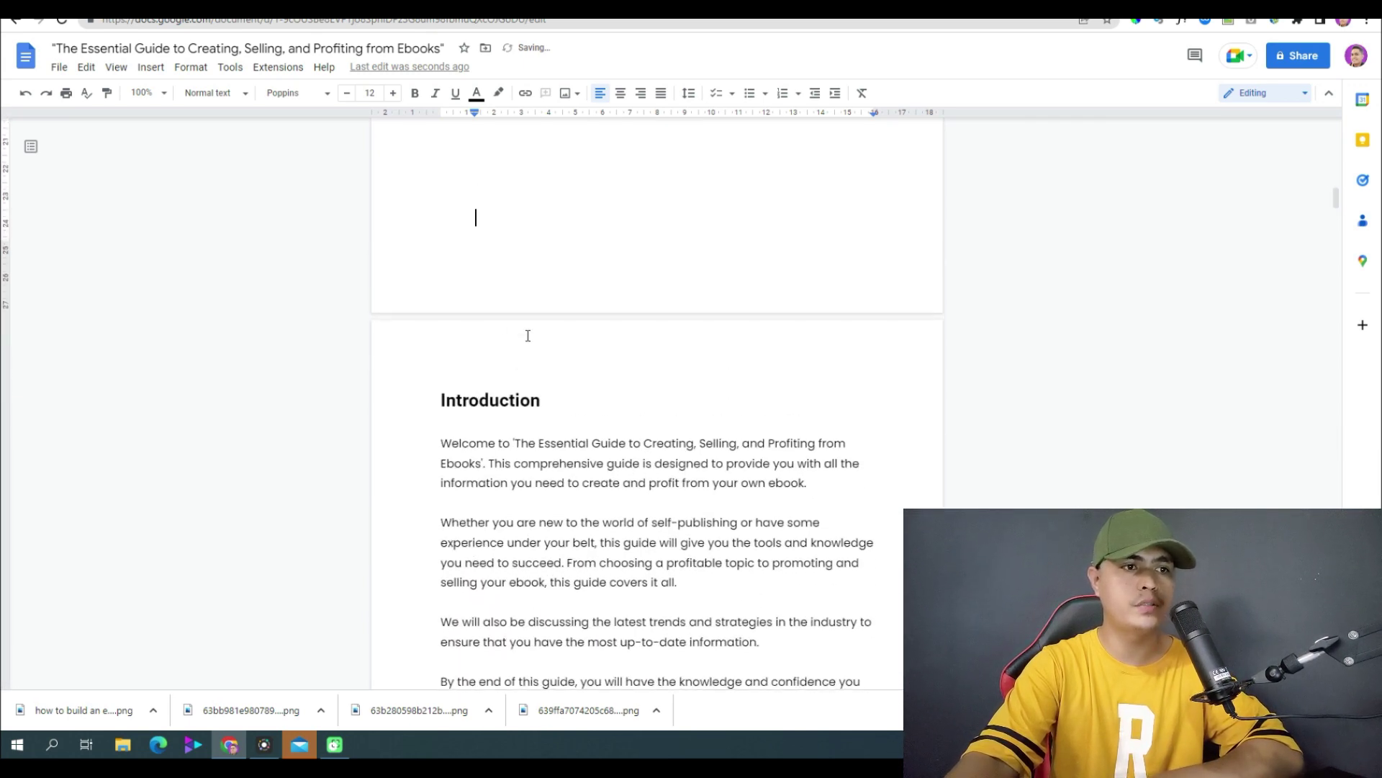
Look through the ebook's chapters from the Introduction down to the closing From The Author page
{"action": "scroll", "coordinate": [540, 352], "scroll_direction": "down", "scroll_amount": 10}
{"action": "scroll", "coordinate": [556, 337], "scroll_direction": "down", "scroll_amount": 5}
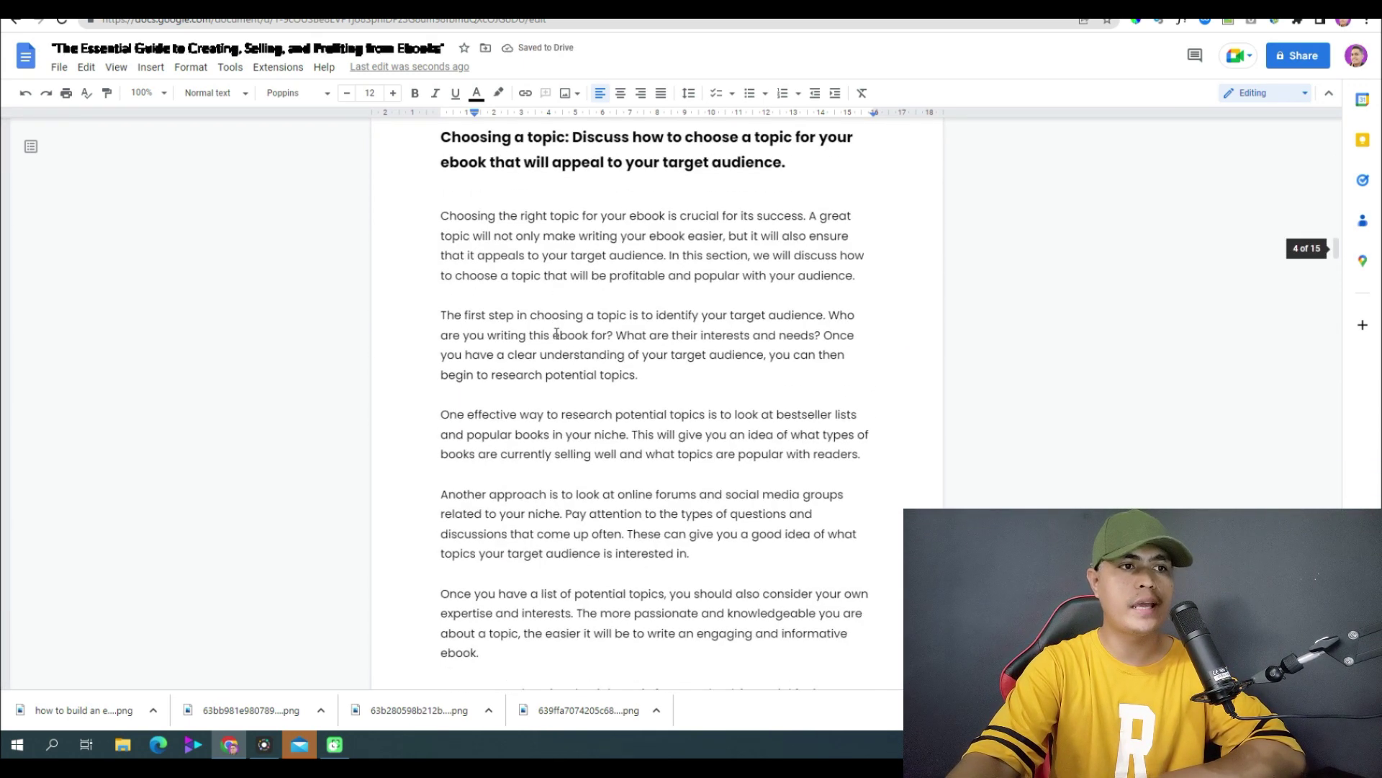
{"action": "scroll", "coordinate": [562, 324], "scroll_direction": "up", "scroll_amount": 2}
{"action": "scroll", "coordinate": [505, 298], "scroll_direction": "down", "scroll_amount": 2}
{"action": "scroll", "coordinate": [505, 298], "scroll_direction": "down", "scroll_amount": 12}
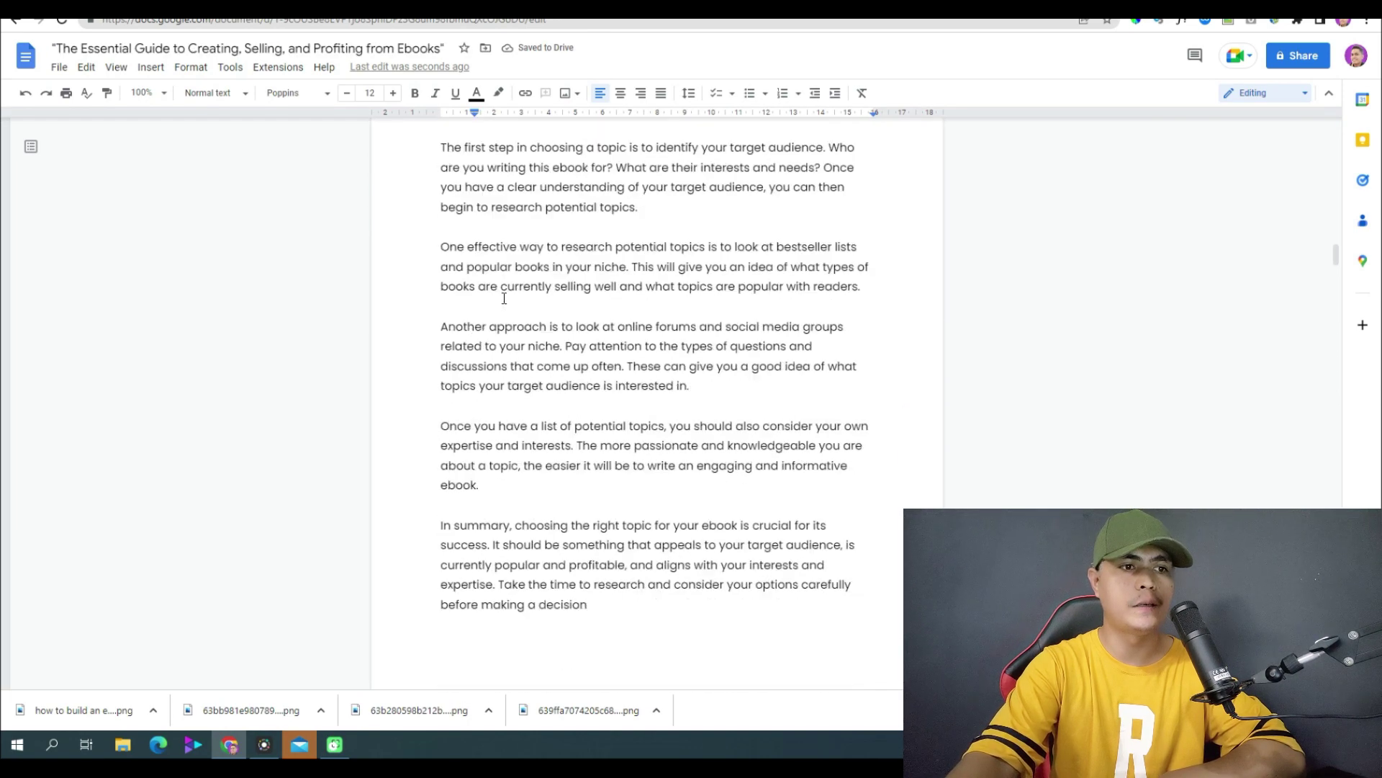
{"action": "left_click_drag", "start_coordinate": [1338, 285], "coordinate": [1380, 630]}
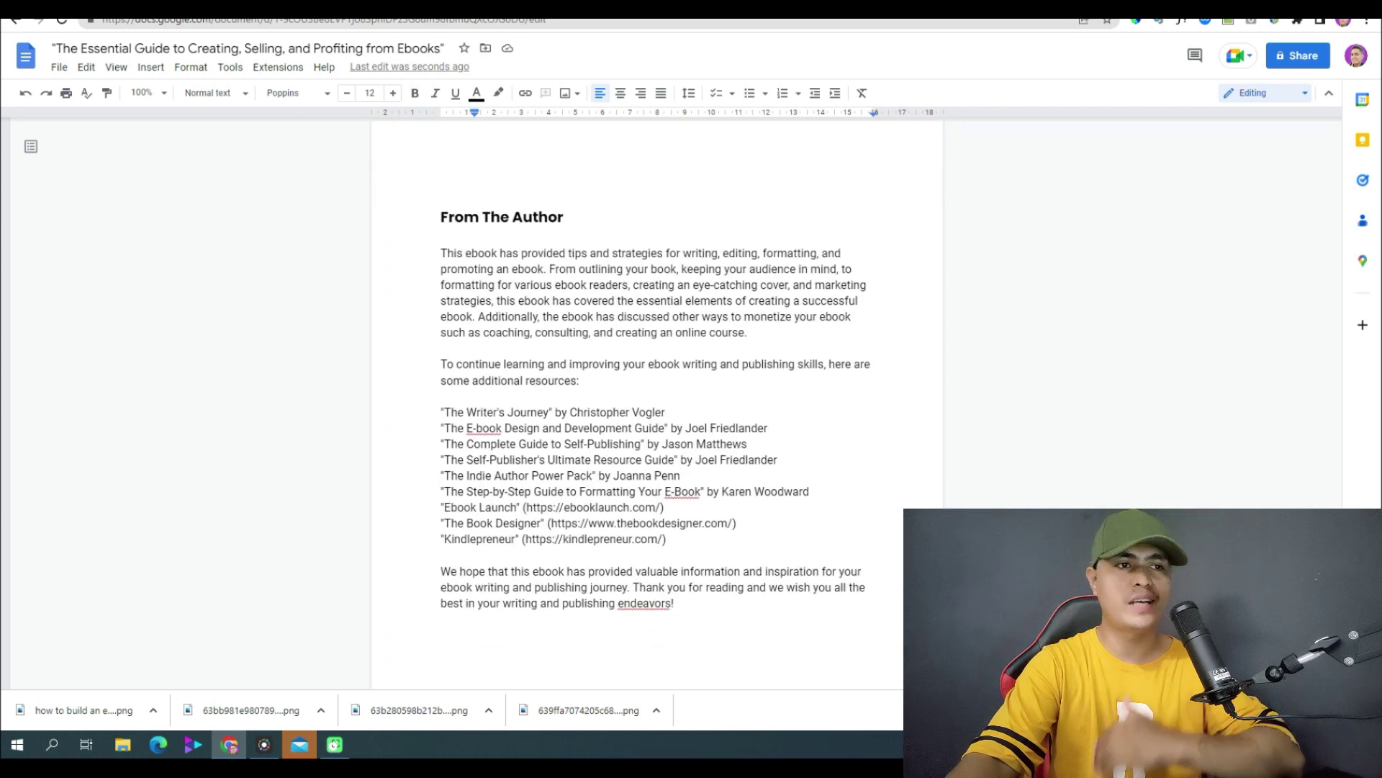
Review the chapters in reverse, from the From The Author page back to the Research and planning chapter
{"action": "scroll", "coordinate": [543, 311], "scroll_direction": "up", "scroll_amount": 2}
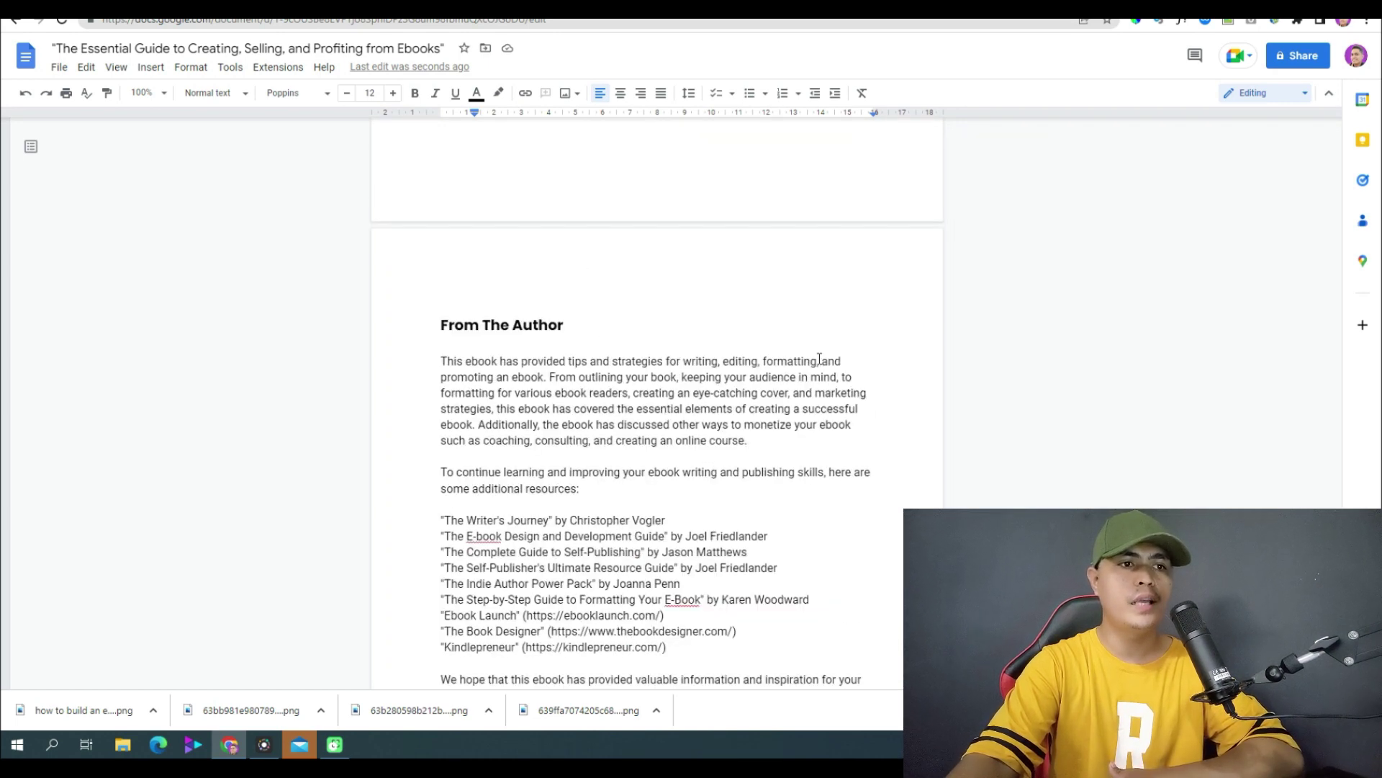
{"action": "scroll", "coordinate": [778, 346], "scroll_direction": "up", "scroll_amount": 15}
{"action": "scroll", "coordinate": [706, 366], "scroll_direction": "up", "scroll_amount": 10}
{"action": "scroll", "coordinate": [559, 439], "scroll_direction": "up", "scroll_amount": 15}
{"action": "scroll", "coordinate": [547, 383], "scroll_direction": "up", "scroll_amount": 20}
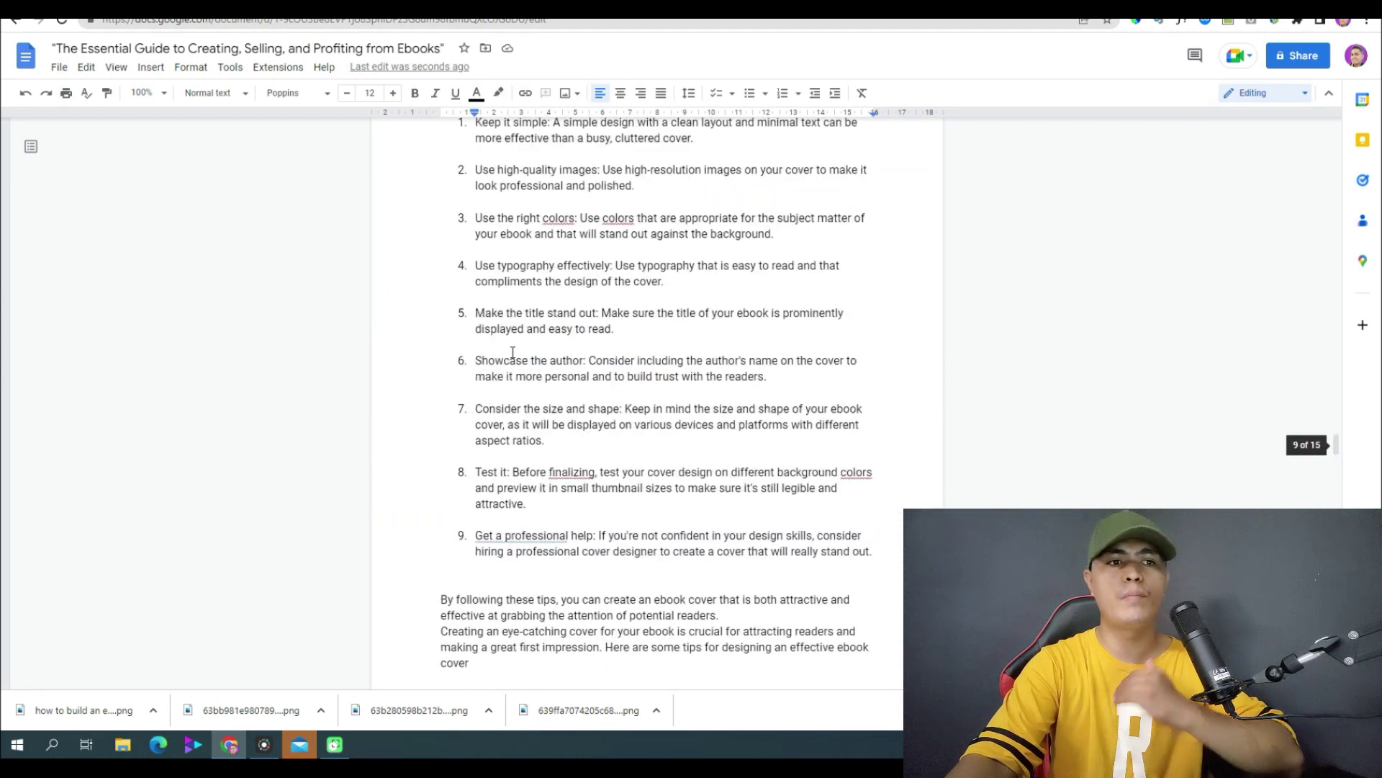
{"action": "scroll", "coordinate": [512, 353], "scroll_direction": "up", "scroll_amount": 10}
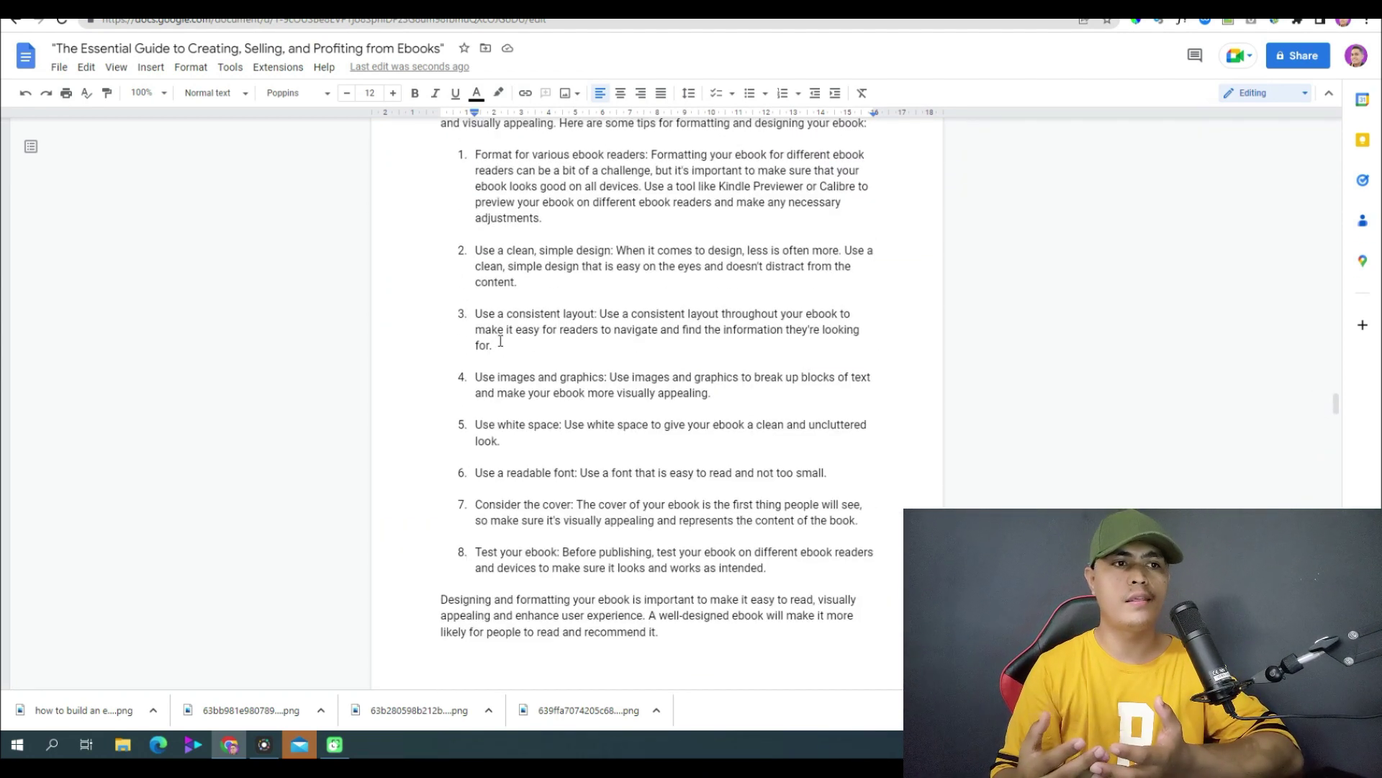
{"action": "scroll", "coordinate": [653, 302], "scroll_direction": "up", "scroll_amount": 15}
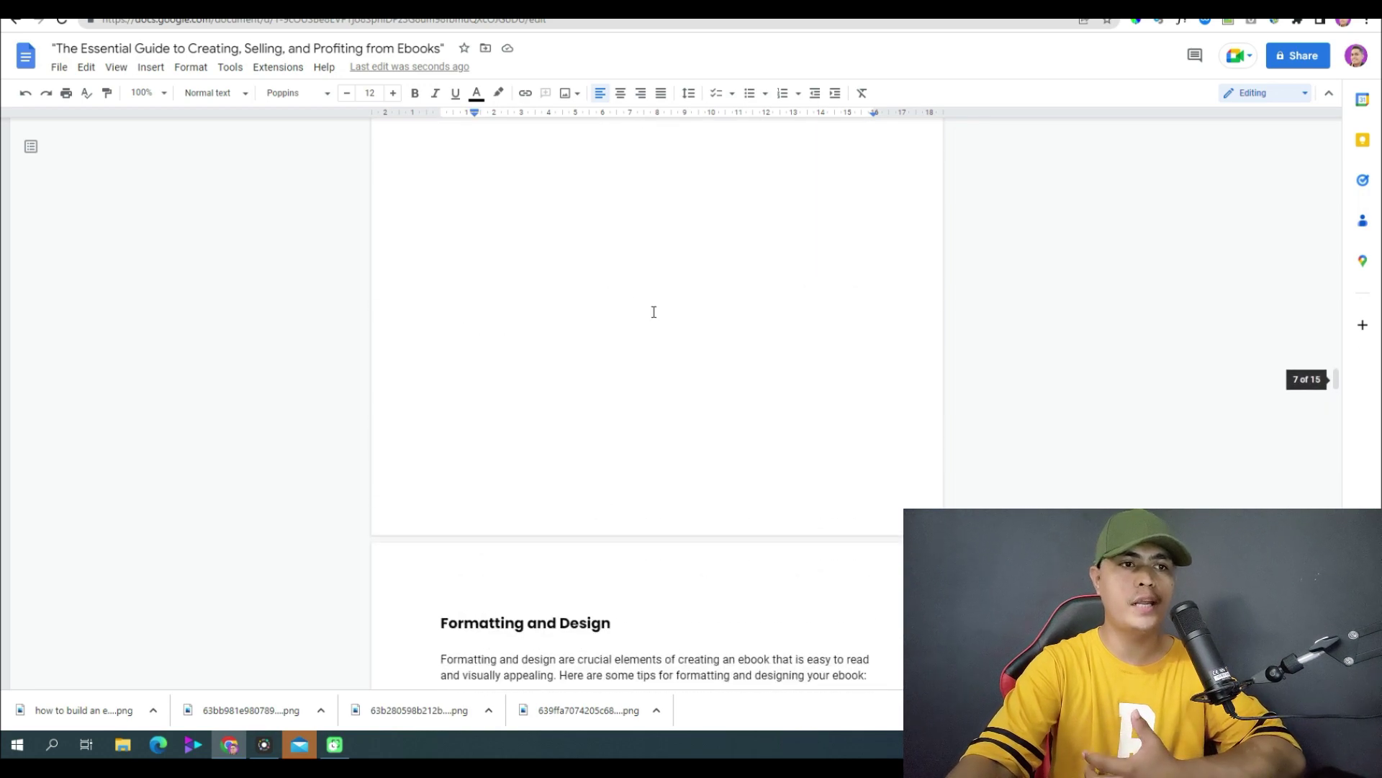
{"action": "scroll", "coordinate": [653, 292], "scroll_direction": "up", "scroll_amount": 15}
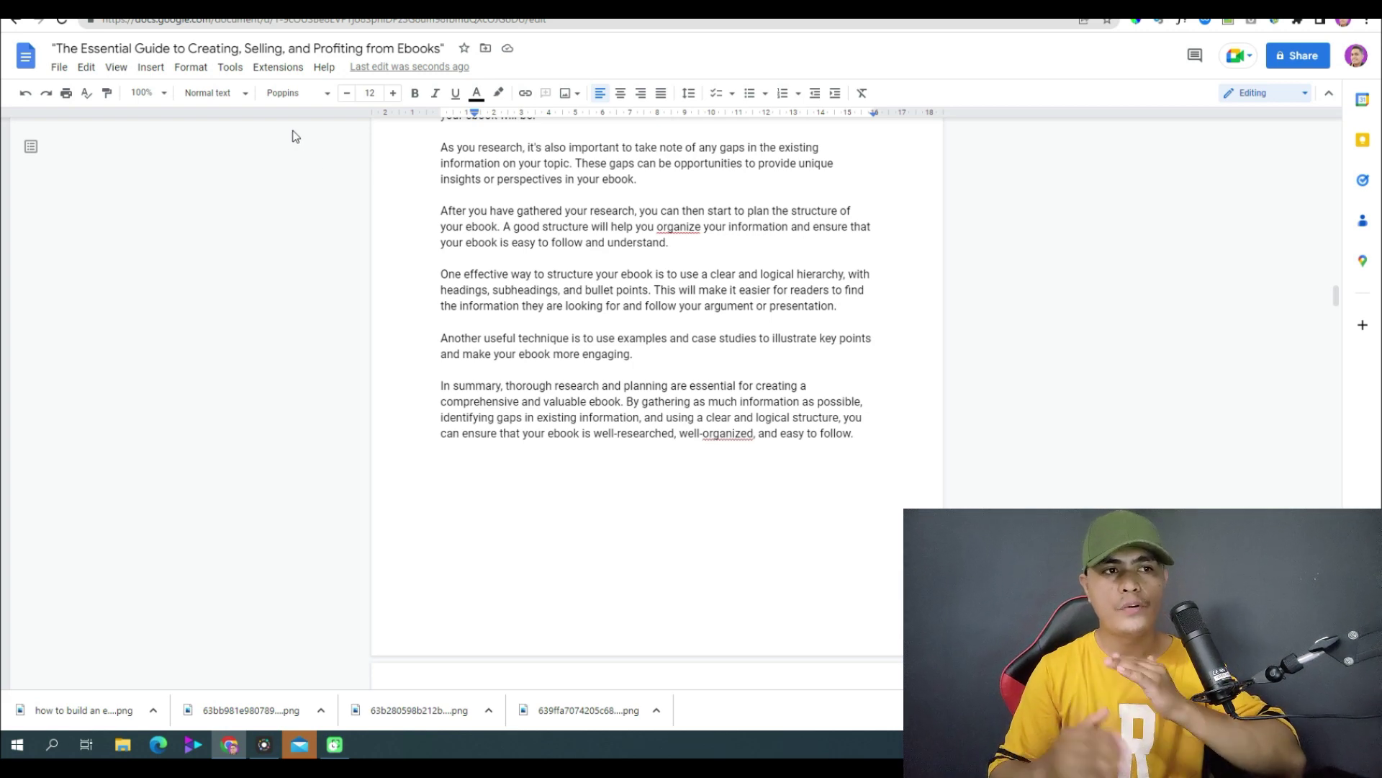
{"action": "scroll", "coordinate": [625, 306], "scroll_direction": "up", "scroll_amount": 10}
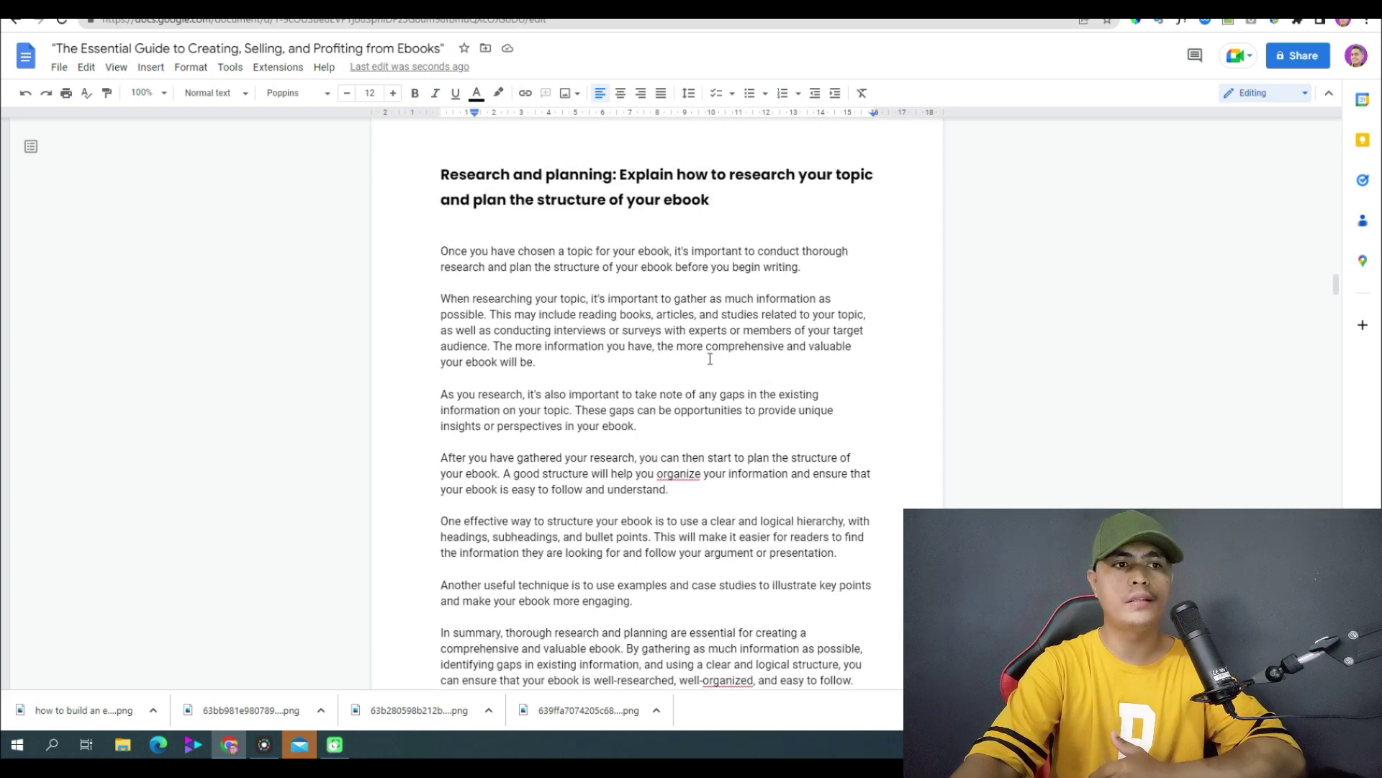
{"action": "scroll", "coordinate": [706, 323], "scroll_direction": "up", "scroll_amount": 2}
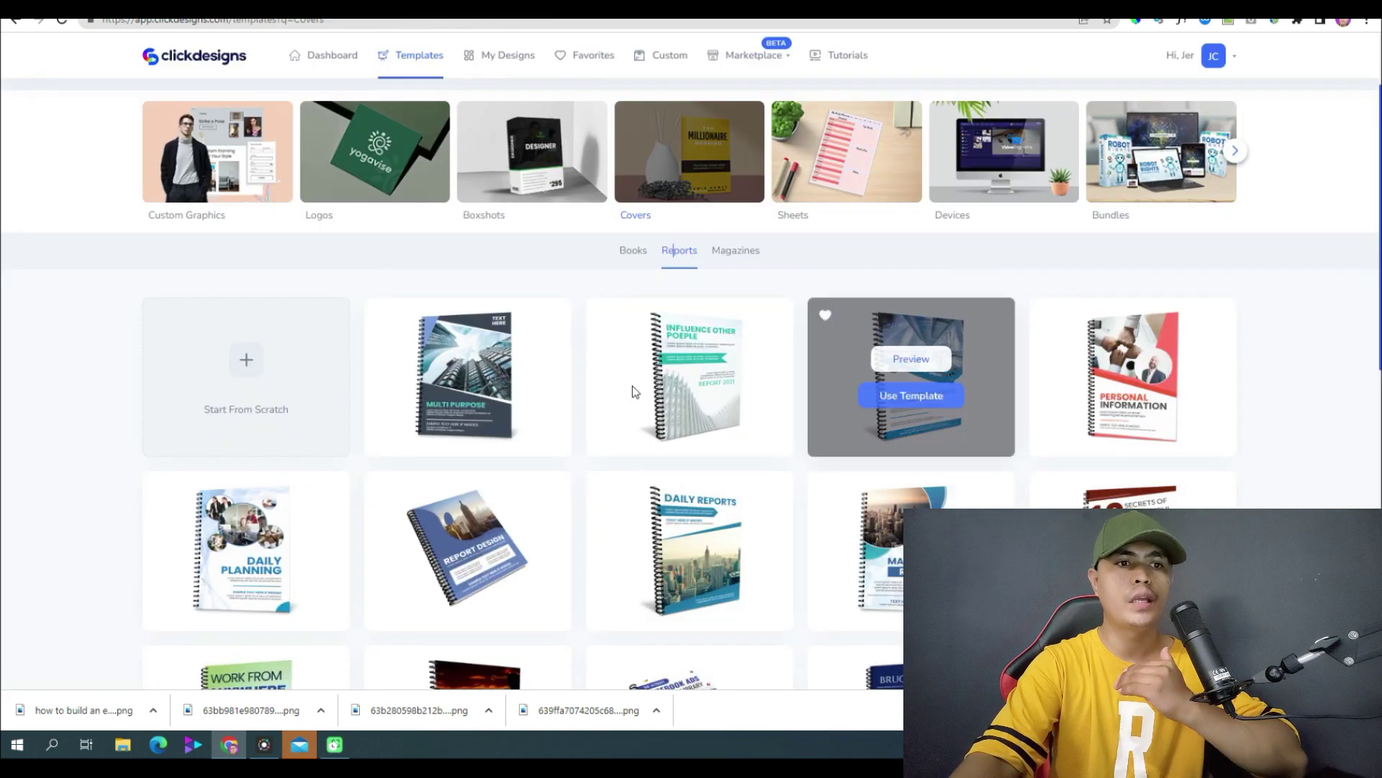
Browse the report cover templates in ClickDesigns, then switch to the Sqribble dashboard
{"action": "scroll", "coordinate": [632, 386], "scroll_direction": "up", "scroll_amount": 1}
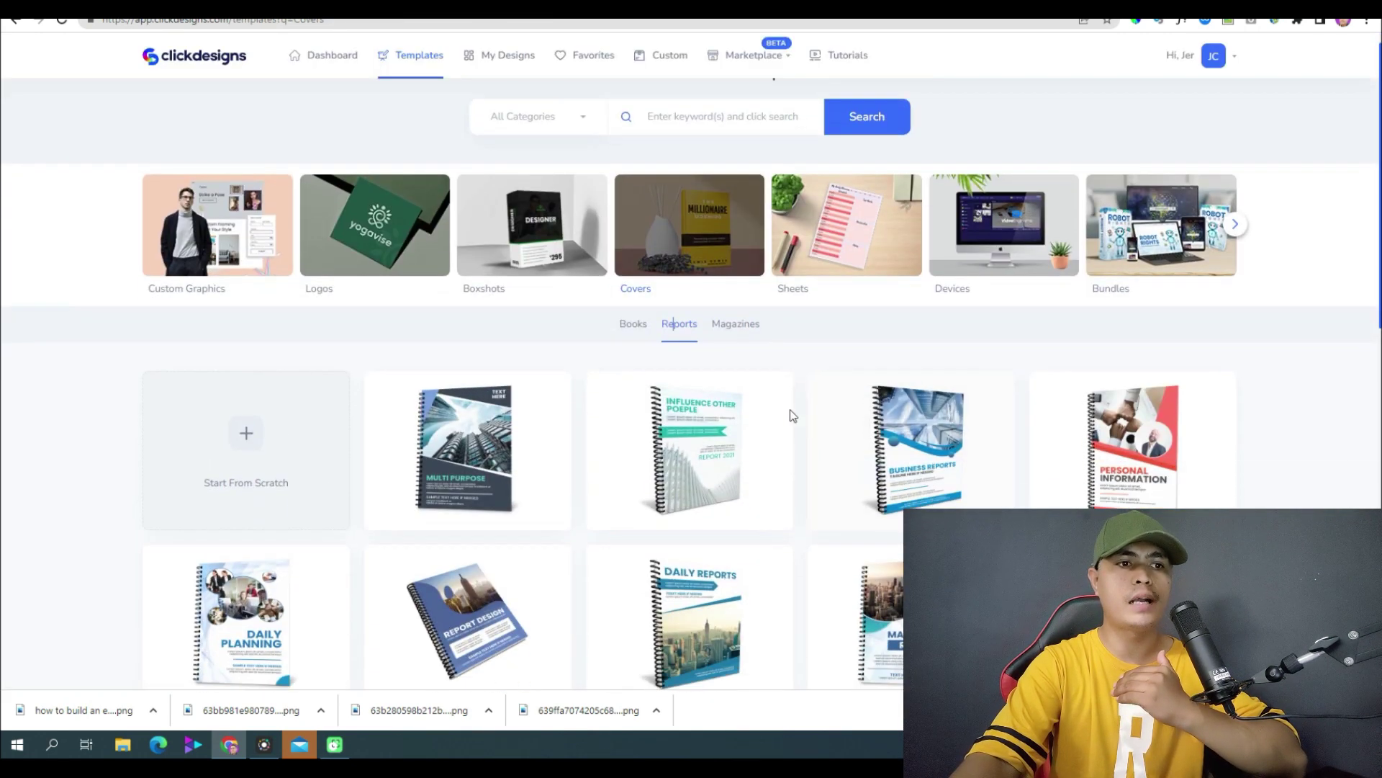
{"action": "scroll", "coordinate": [793, 402], "scroll_direction": "down", "scroll_amount": 5}
{"action": "scroll", "coordinate": [785, 391], "scroll_direction": "up", "scroll_amount": 6}
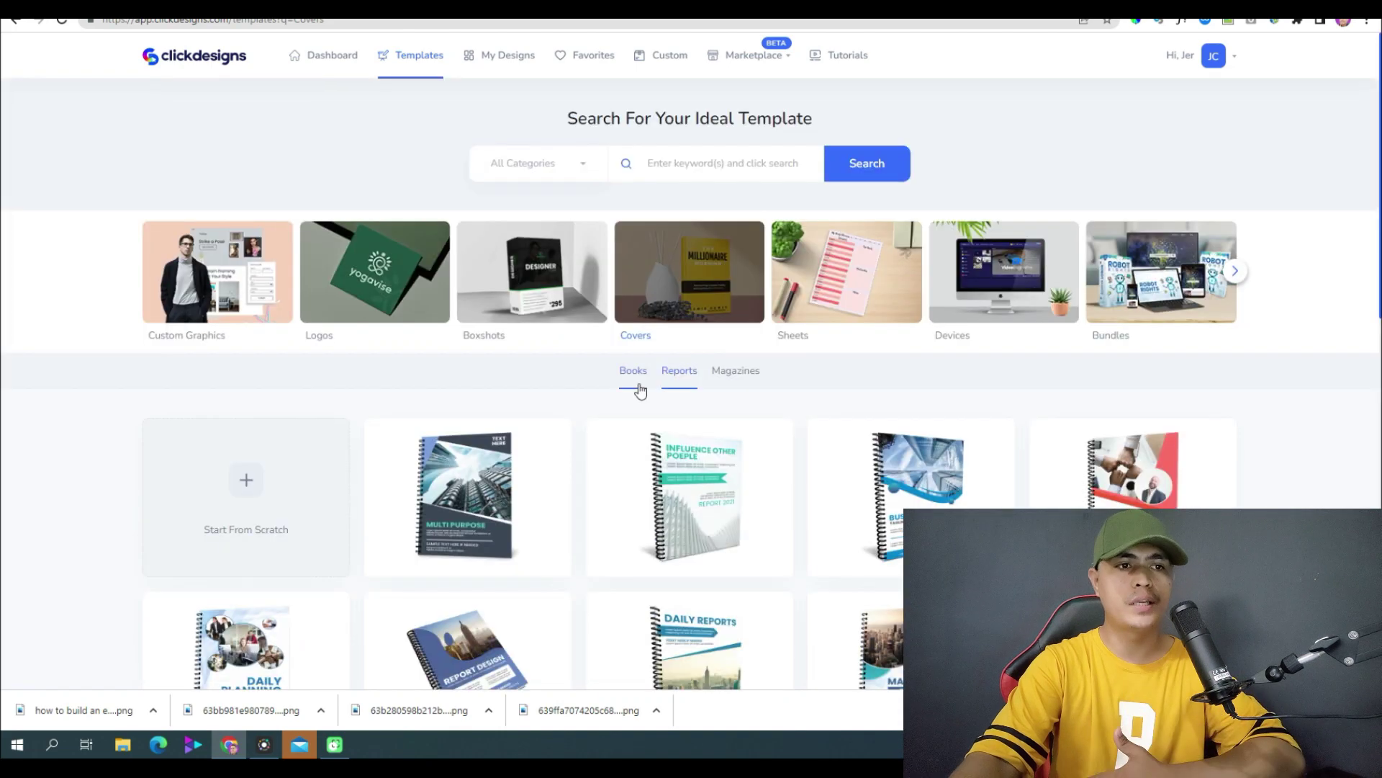
{"action": "scroll", "coordinate": [828, 407], "scroll_direction": "down", "scroll_amount": 4}
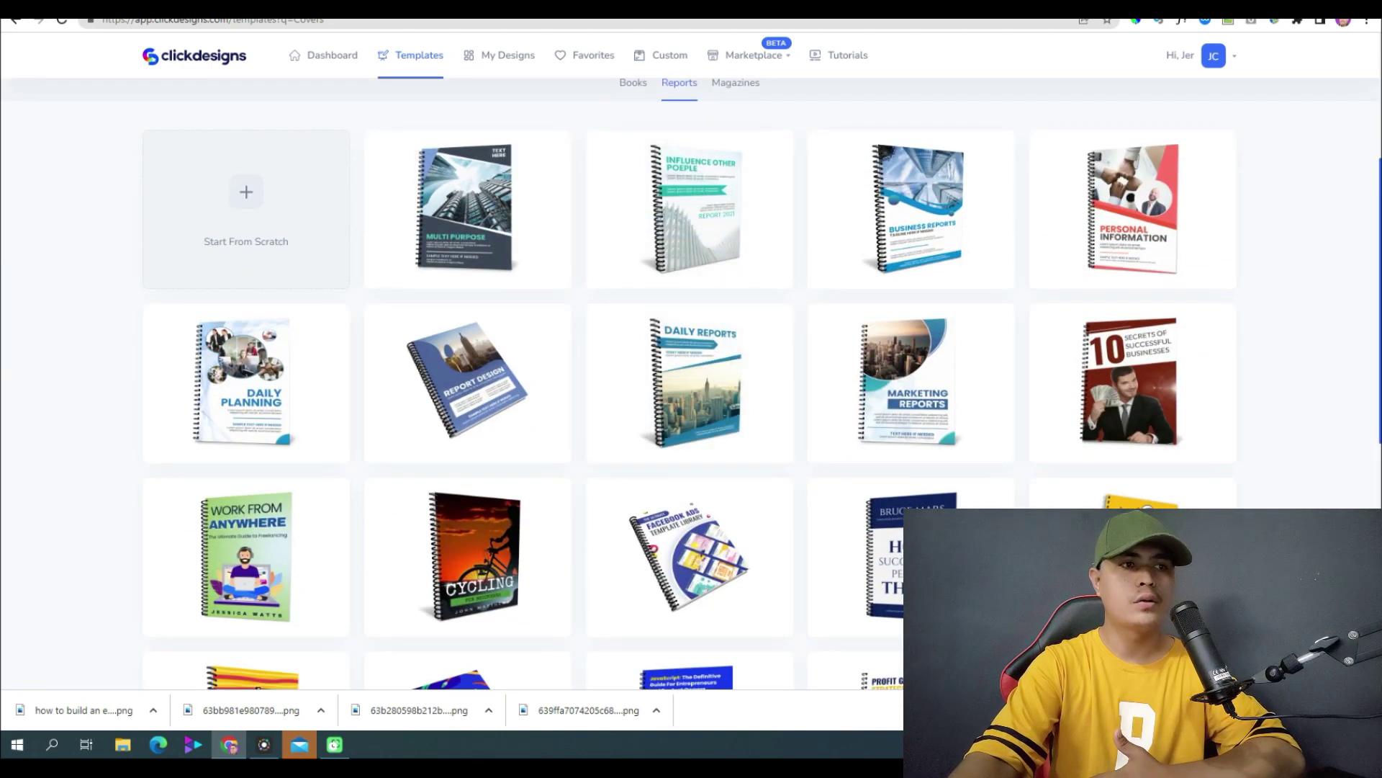
{"action": "left_click", "coordinate": [342, 21]}
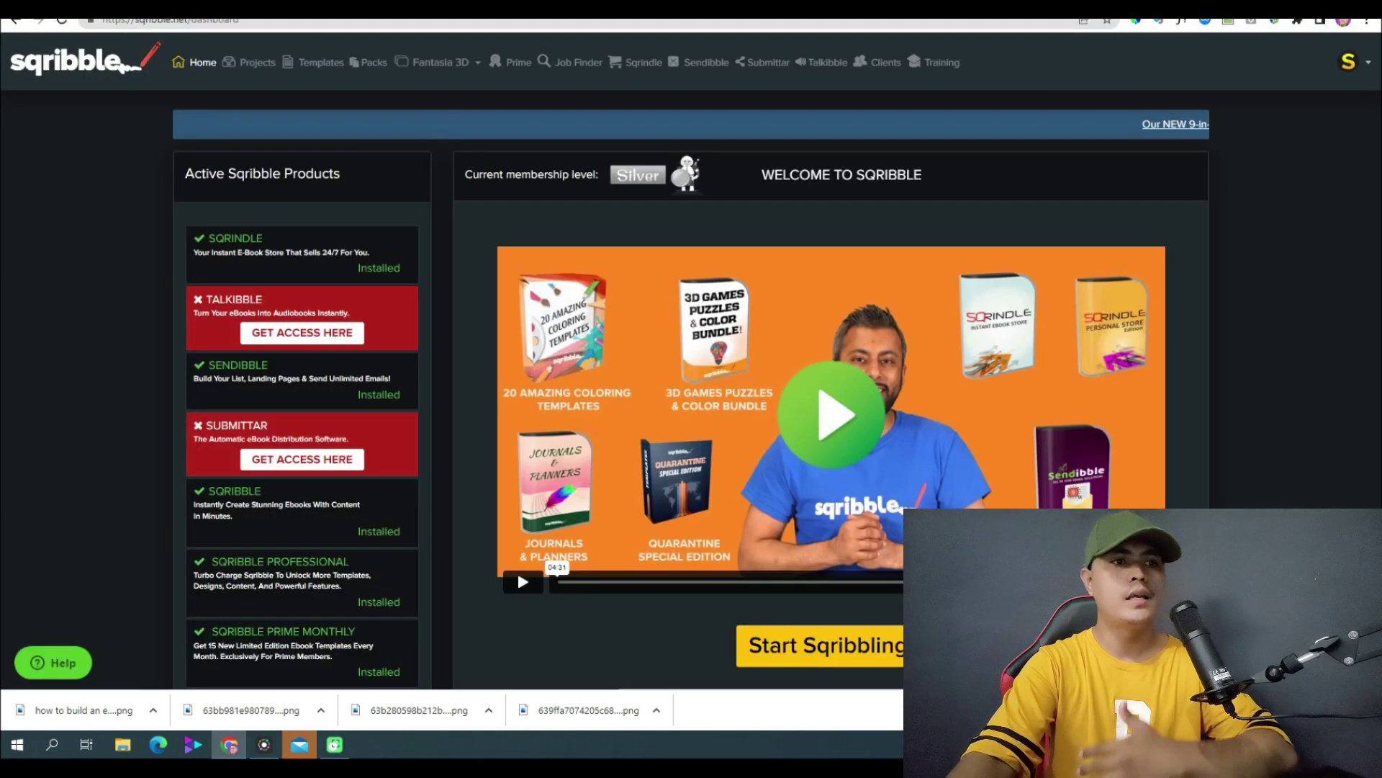
Switch to the ChatGPT conversation and read the first prompt and its answer on creating and selling an ebook
{"action": "key", "text": "ctrl+Tab"}
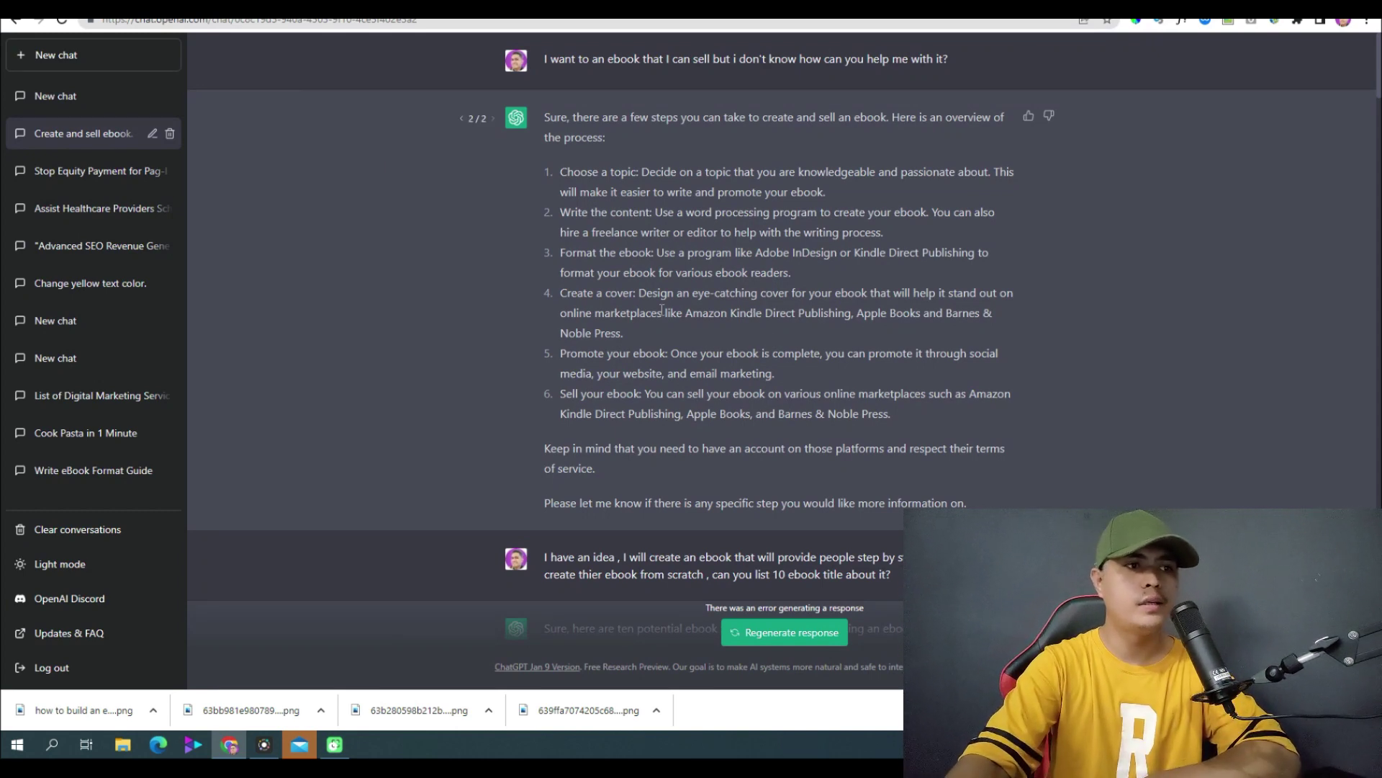
{"action": "scroll", "coordinate": [559, 267], "scroll_direction": "down", "scroll_amount": 2}
{"action": "scroll", "coordinate": [808, 275], "scroll_direction": "up", "scroll_amount": 2}
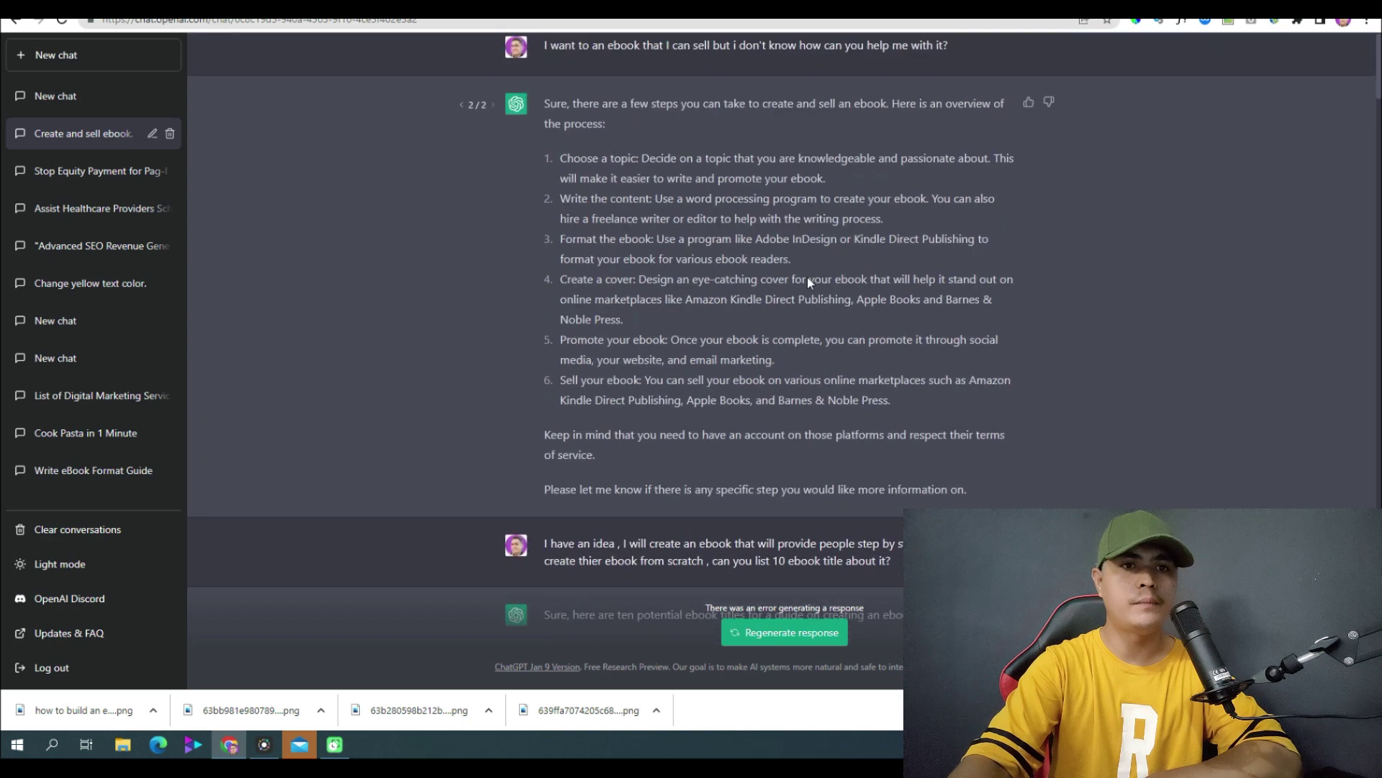
{"action": "scroll", "coordinate": [907, 255], "scroll_direction": "down", "scroll_amount": 1}
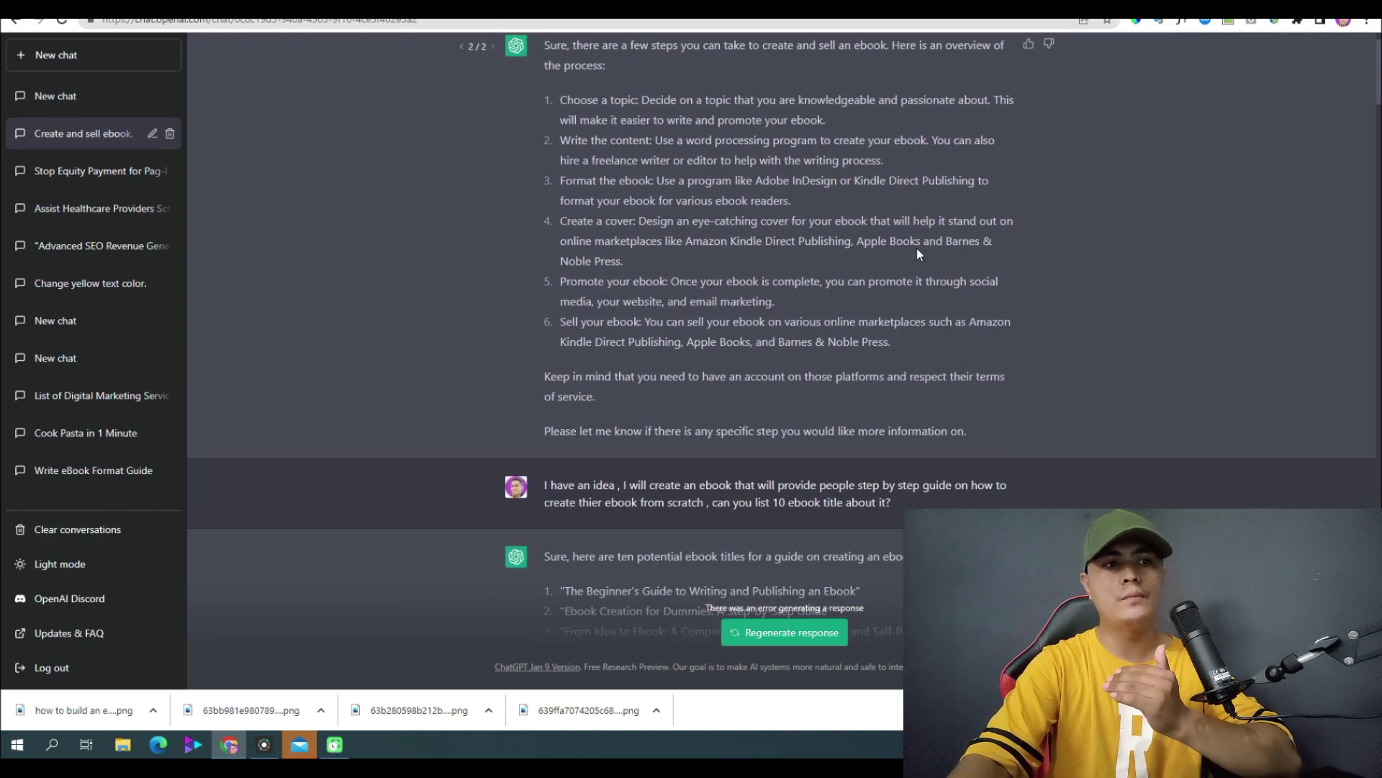
{"action": "scroll", "coordinate": [919, 254], "scroll_direction": "up", "scroll_amount": 1}
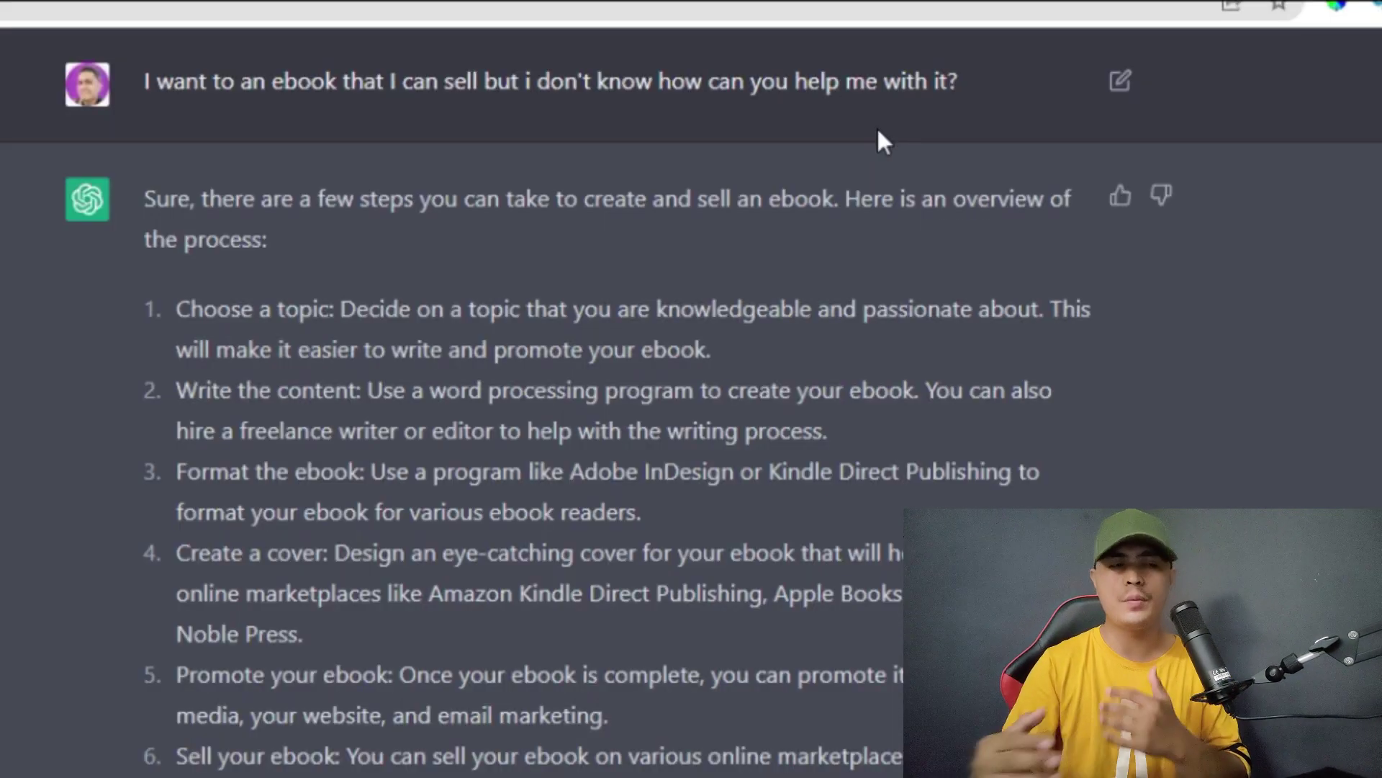
{"action": "left_click_drag", "start_coordinate": [193, 85], "coordinate": [741, 94]}
{"action": "left_click", "coordinate": [494, 127]}
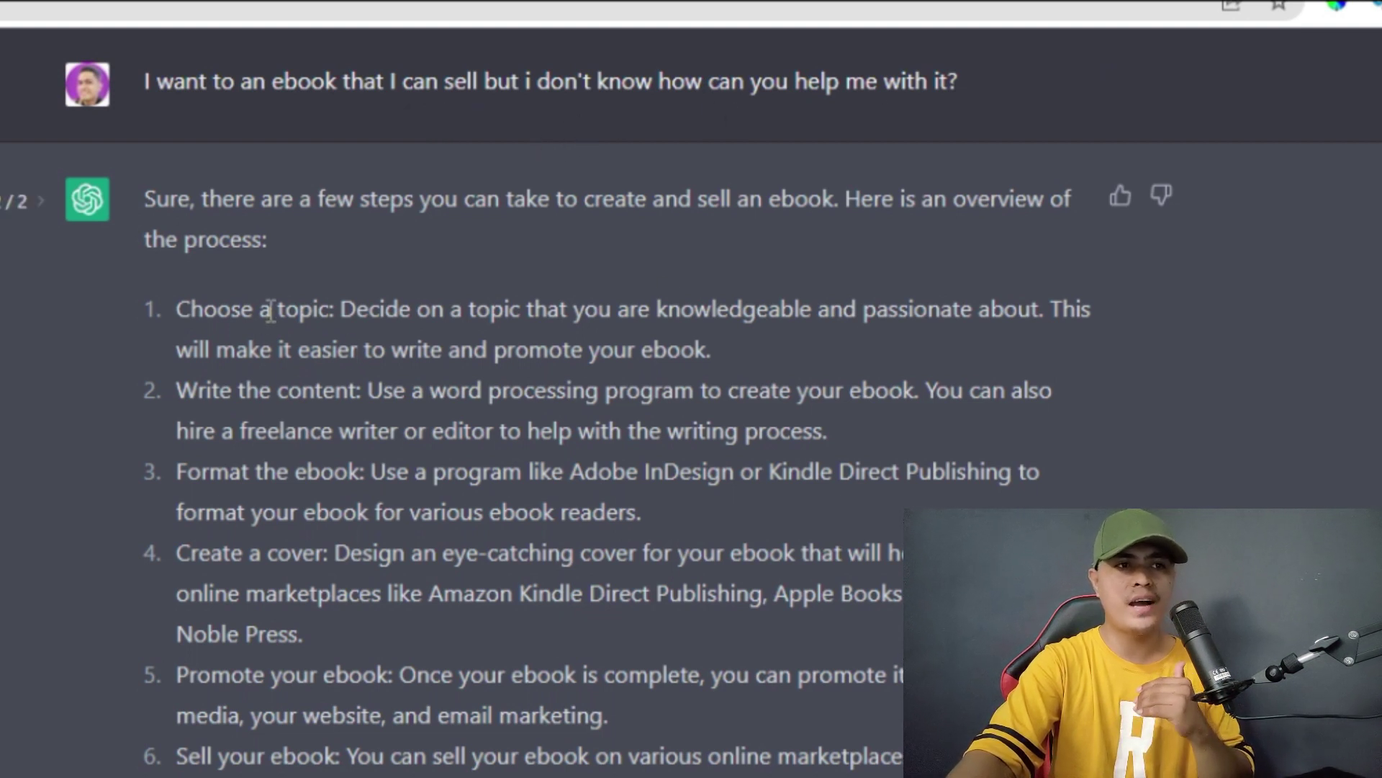
{"action": "left_click_drag", "start_coordinate": [190, 310], "coordinate": [741, 617]}
{"action": "left_click", "coordinate": [841, 472]}
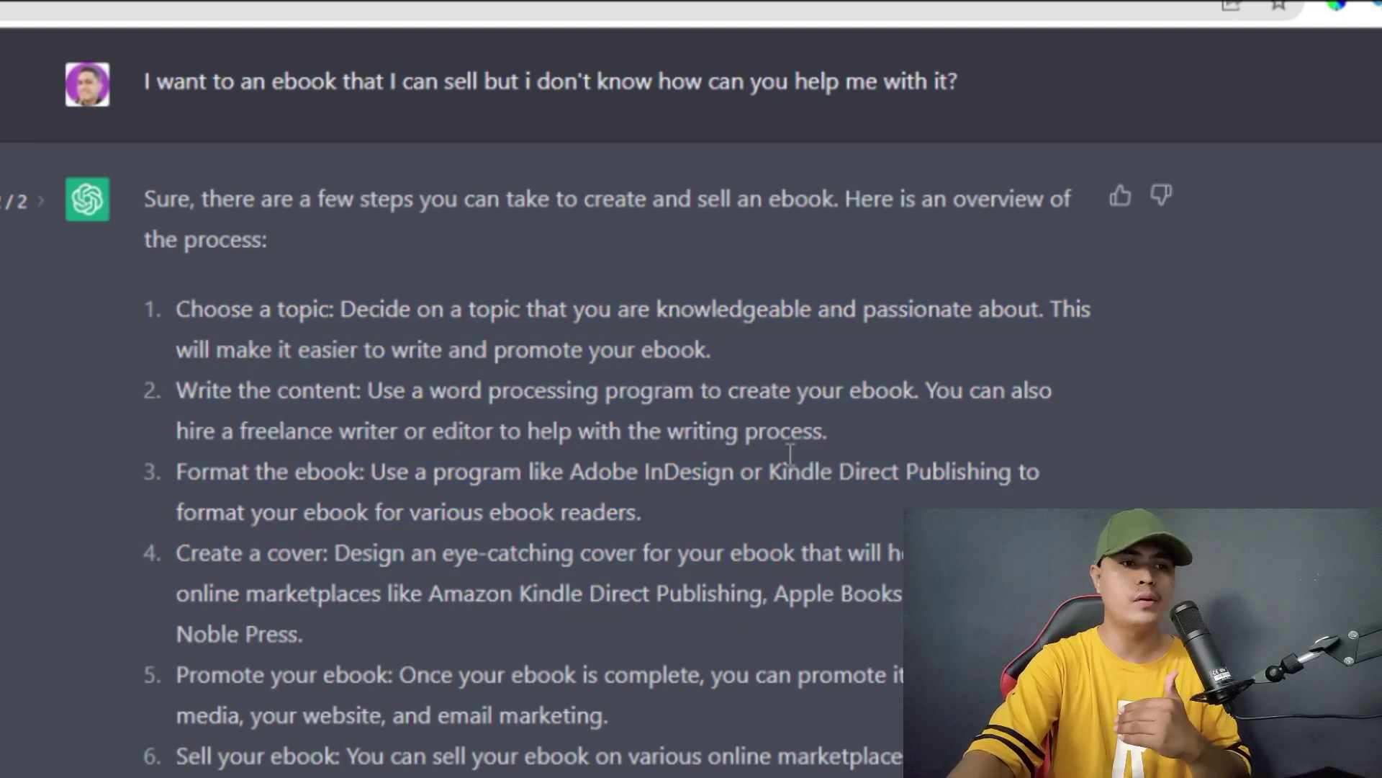
Examine the follow-up prompt that asks for 10 titles for a step-by-step ebook creation guide
{"action": "scroll", "coordinate": [672, 512], "scroll_direction": "down", "scroll_amount": 5}
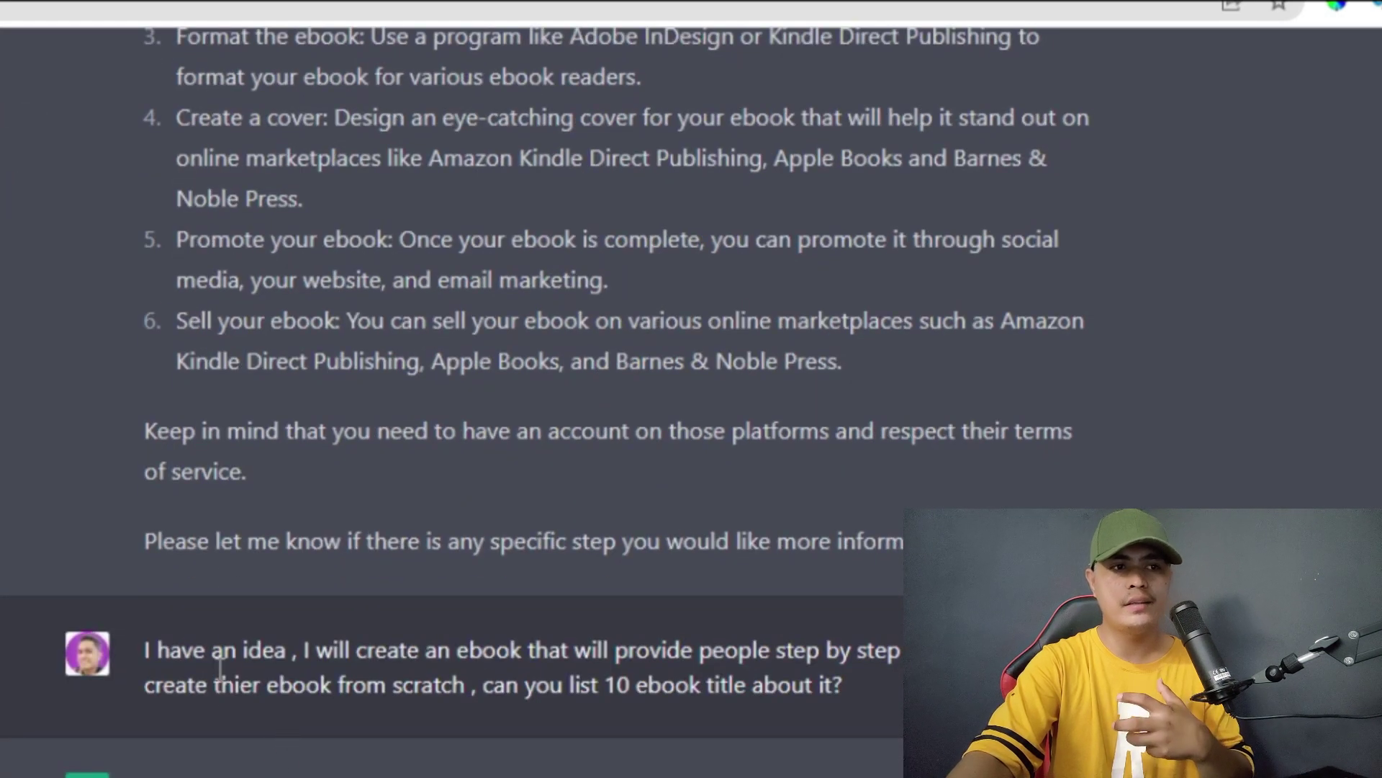
{"action": "left_click_drag", "start_coordinate": [193, 650], "coordinate": [873, 676]}
{"action": "left_click", "coordinate": [425, 673]}
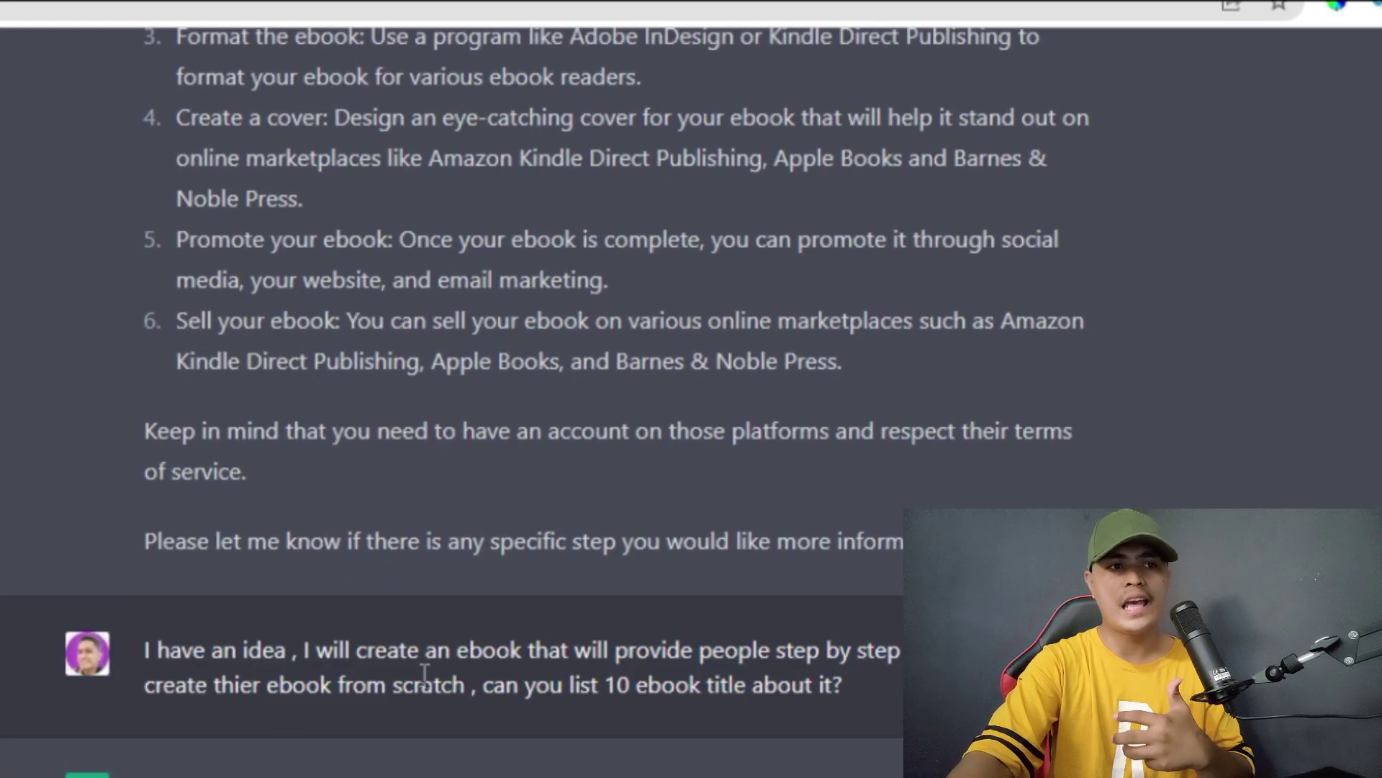
{"action": "left_click_drag", "start_coordinate": [317, 651], "coordinate": [754, 650]}
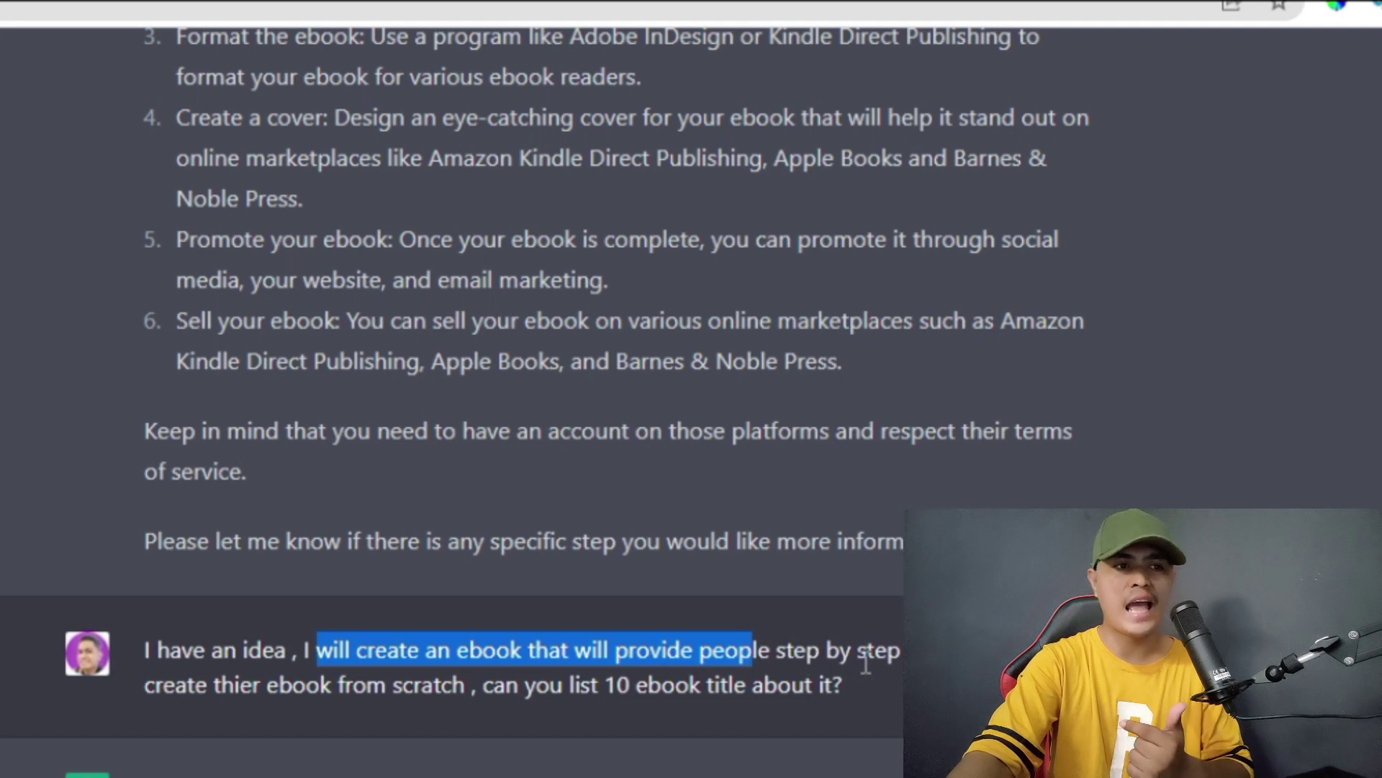
{"action": "left_click", "coordinate": [397, 676]}
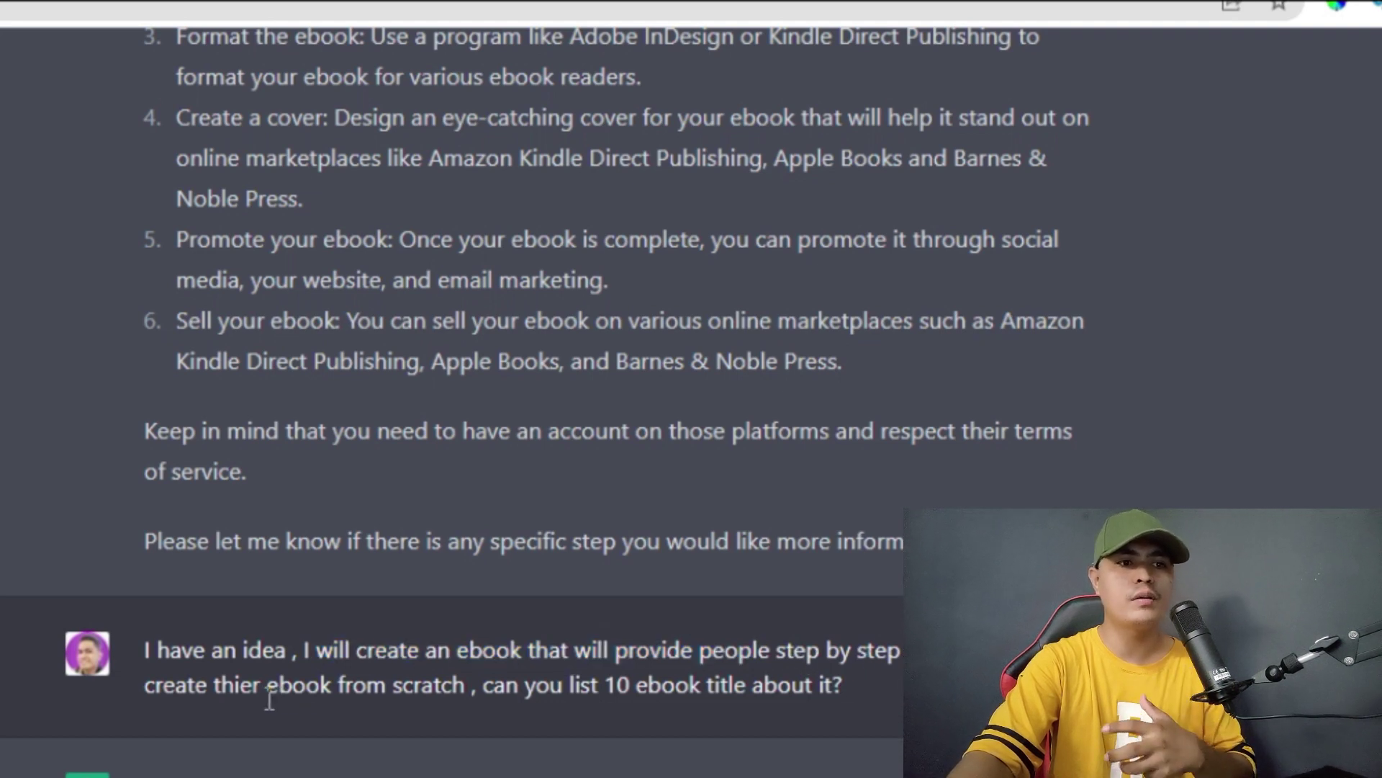
Highlight the part of the follow-up prompt that requests a list of 10 ebook titles
{"action": "left_click_drag", "start_coordinate": [293, 691], "coordinate": [329, 699]}
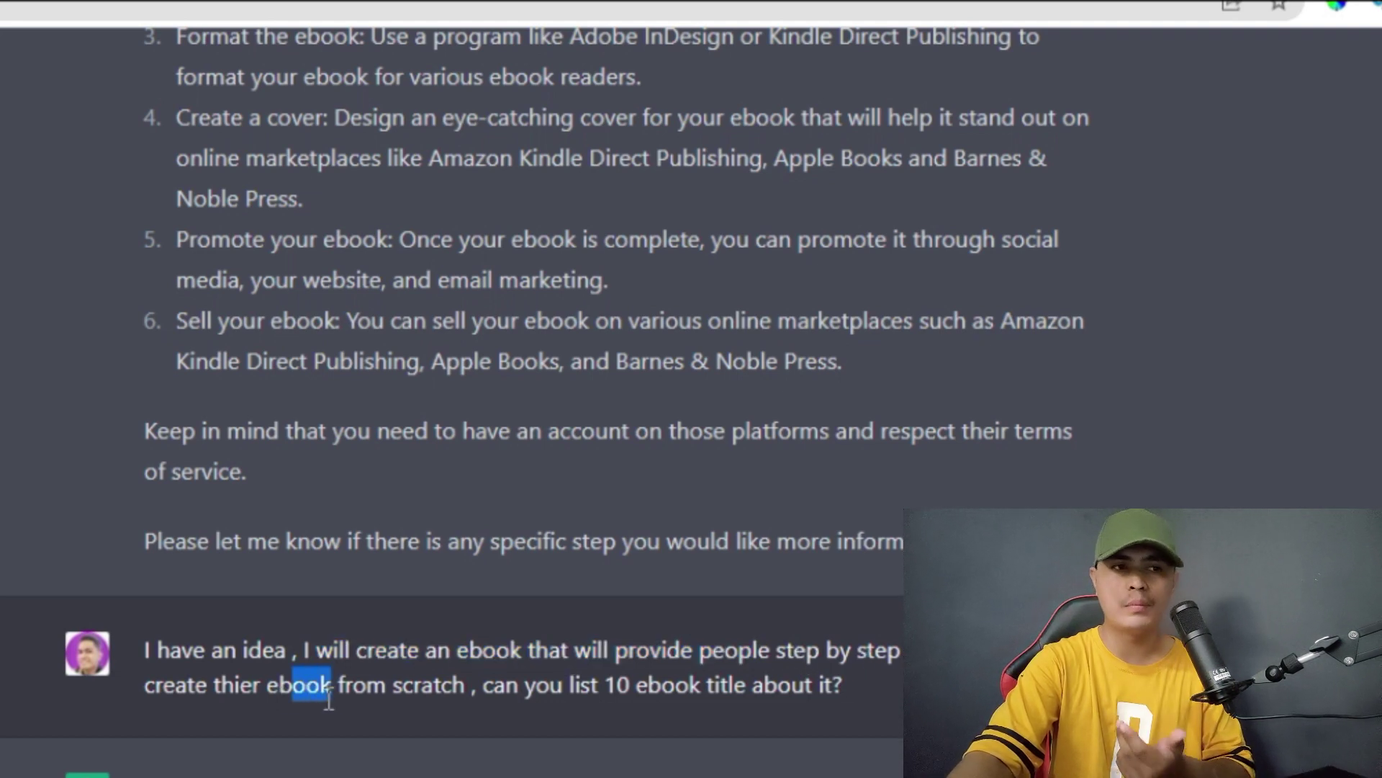
{"action": "left_click", "coordinate": [647, 688]}
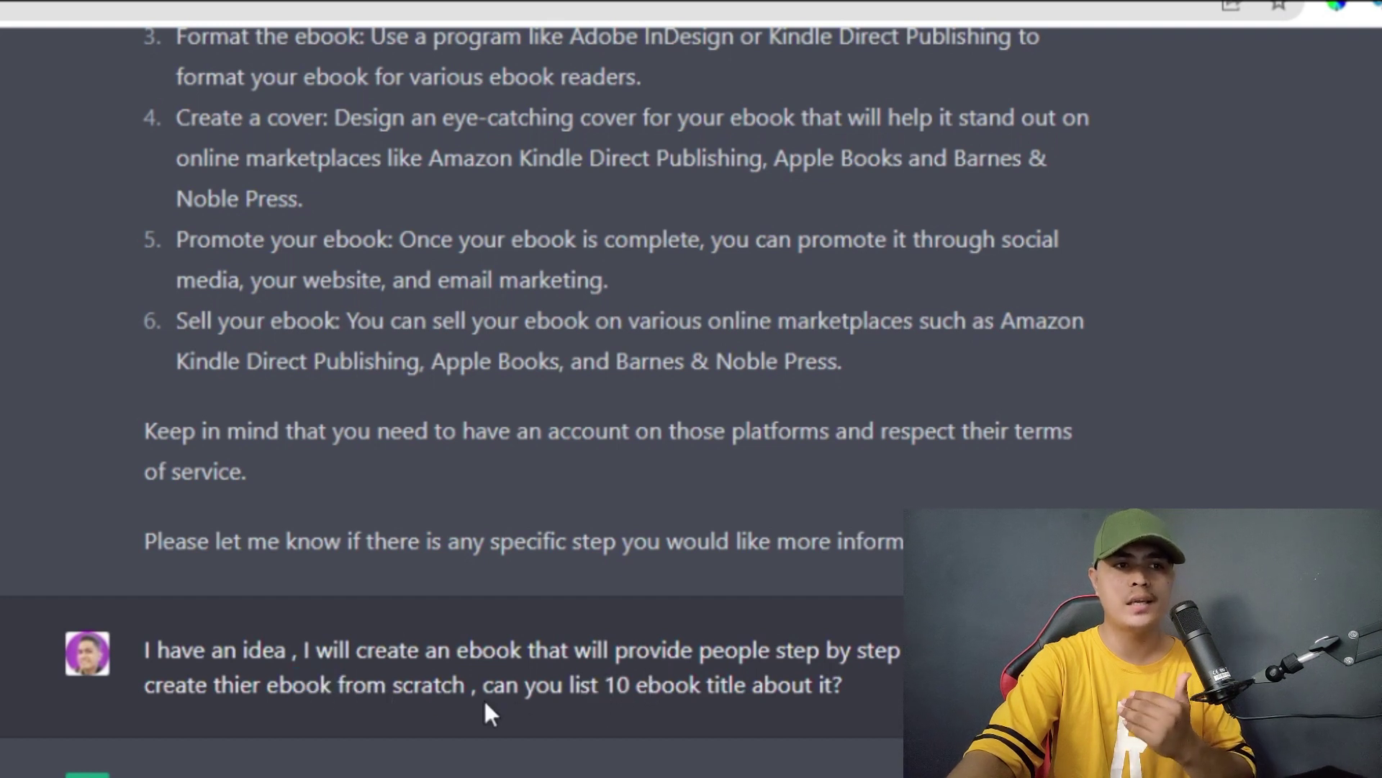
{"action": "left_click_drag", "start_coordinate": [492, 697], "coordinate": [795, 693]}
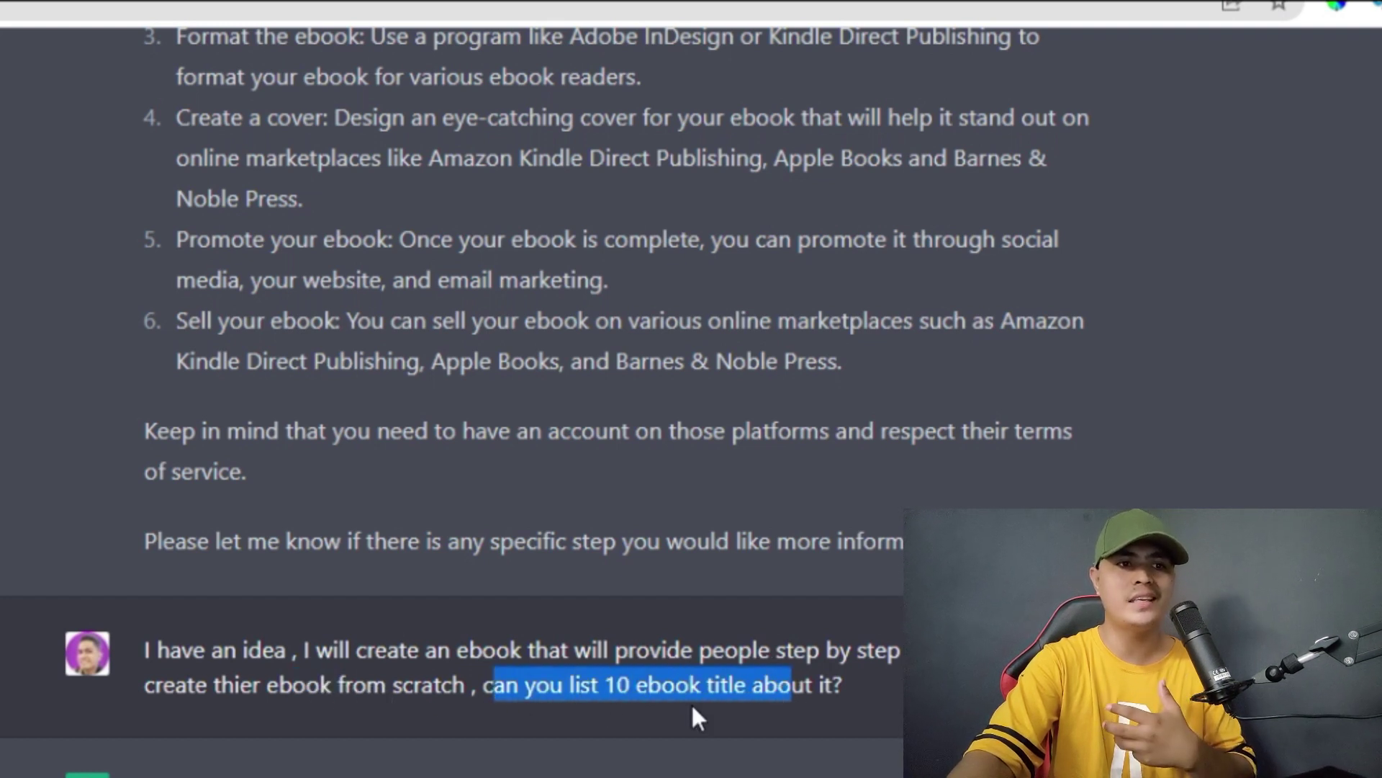
{"action": "left_click", "coordinate": [610, 703]}
{"action": "left_click_drag", "start_coordinate": [573, 687], "coordinate": [895, 690]}
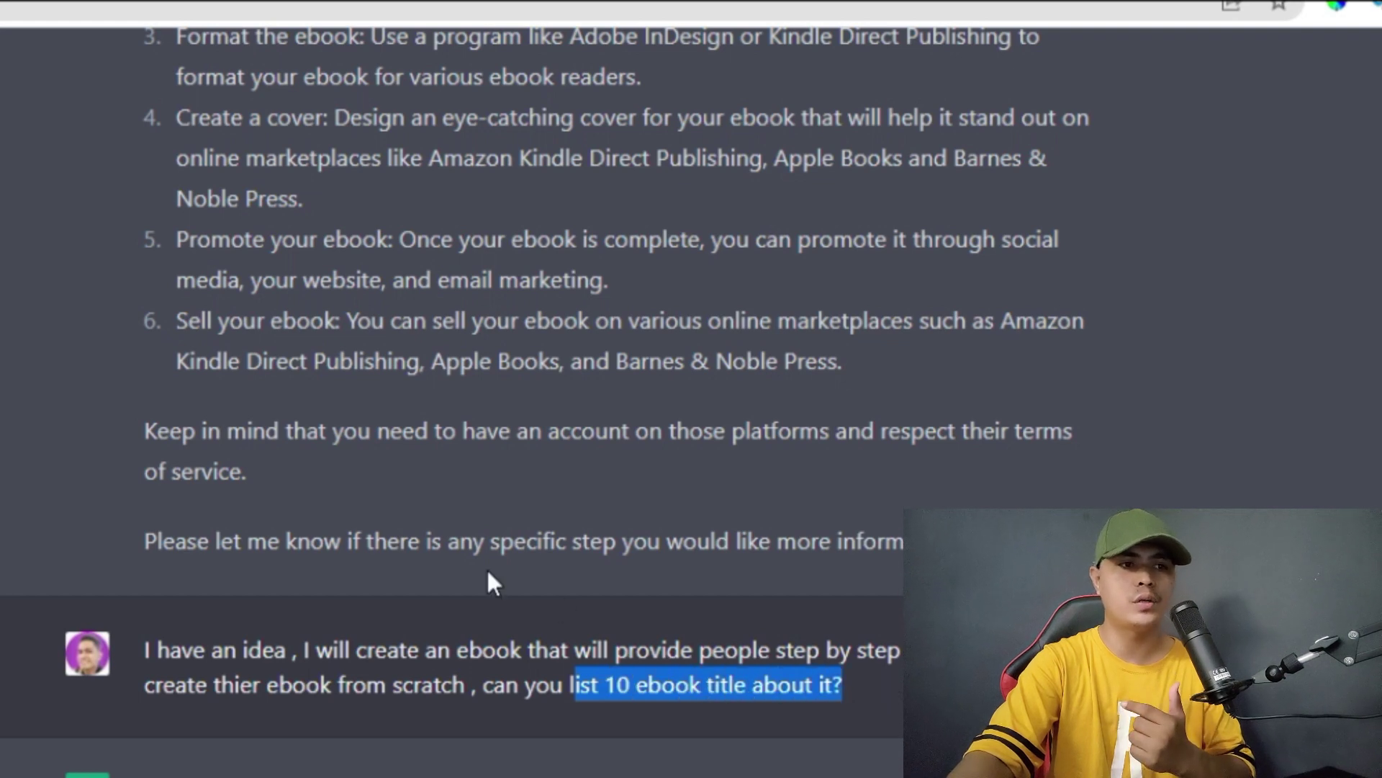
Review the list of ebook titles suggested for the guide on creating an ebook from scratch
{"action": "scroll", "coordinate": [487, 568], "scroll_direction": "down", "scroll_amount": 5}
{"action": "left_click_drag", "start_coordinate": [181, 427], "coordinate": [929, 756]}
{"action": "left_click", "coordinate": [329, 666]}
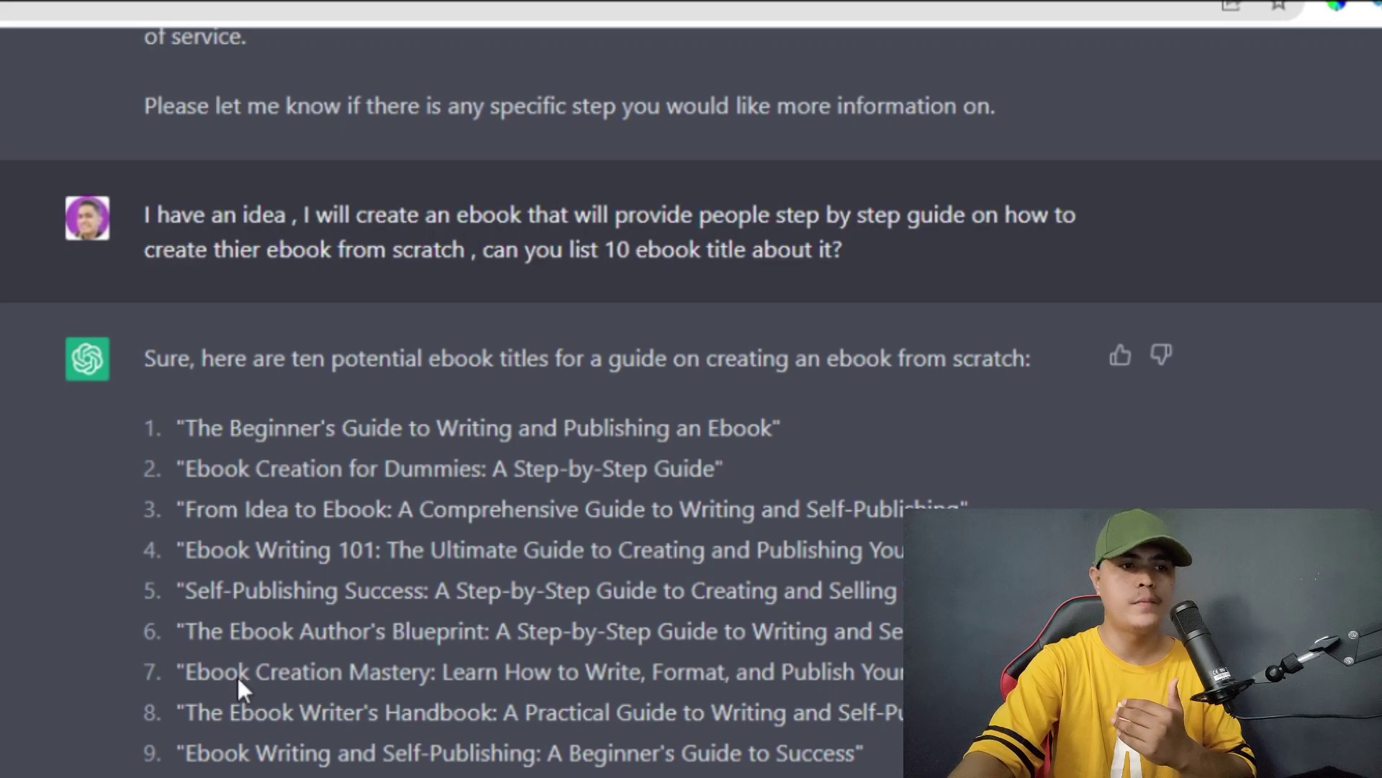
{"action": "scroll", "coordinate": [241, 687], "scroll_direction": "down", "scroll_amount": 2}
{"action": "scroll", "coordinate": [504, 432], "scroll_direction": "down", "scroll_amount": 4}
{"action": "scroll", "coordinate": [504, 432], "scroll_direction": "up", "scroll_amount": 2}
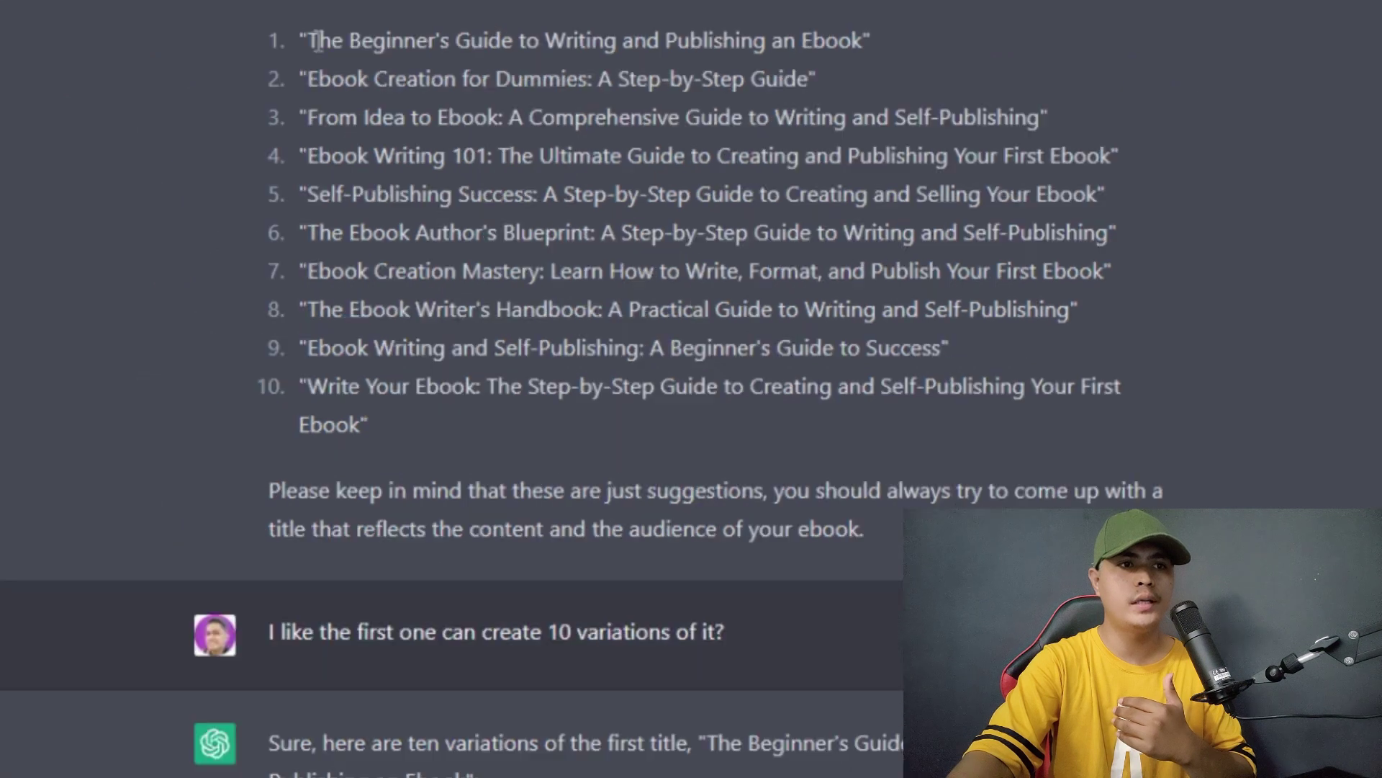
Highlight the first suggested title, "The Beginner's Guide to Writing and Publishing an Ebook"
{"action": "left_click_drag", "start_coordinate": [309, 41], "coordinate": [1003, 57]}
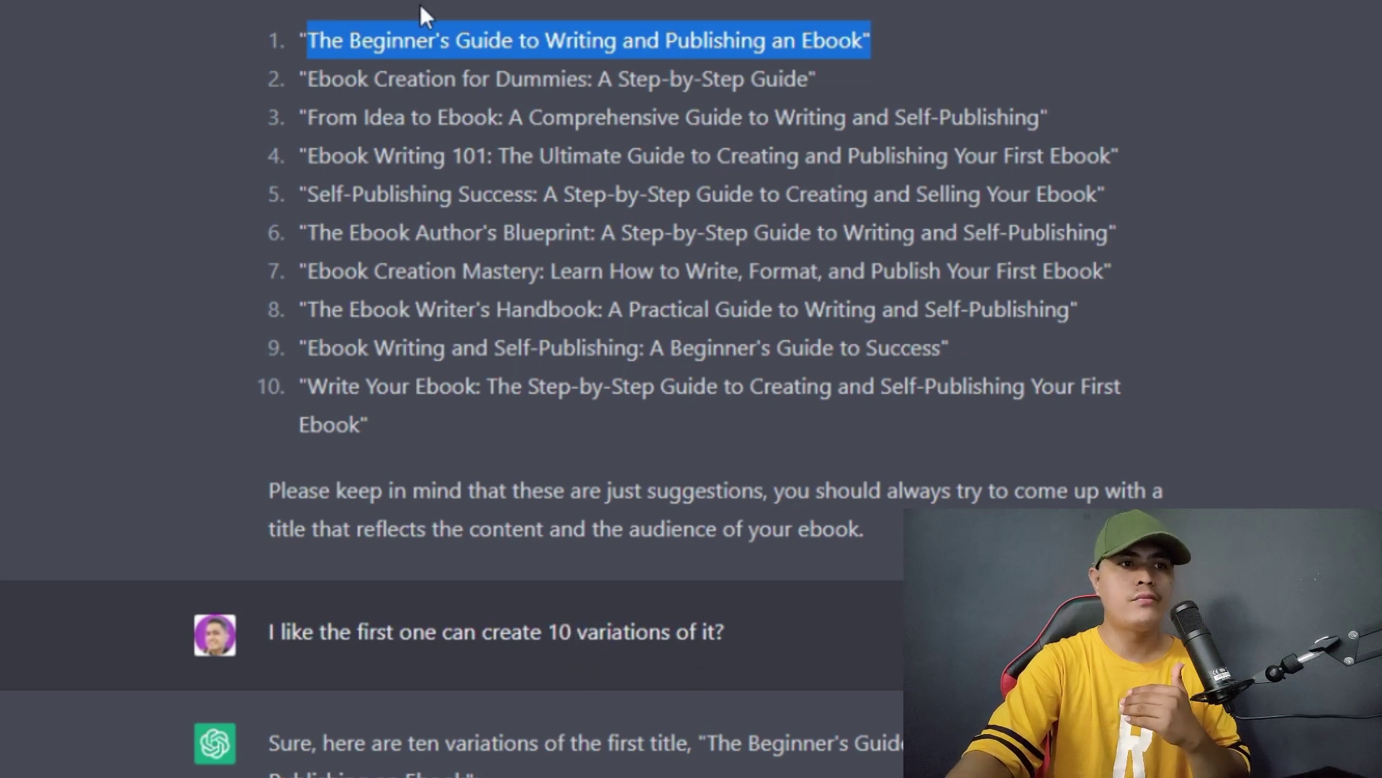
{"action": "left_click_drag", "start_coordinate": [299, 40], "coordinate": [937, 56]}
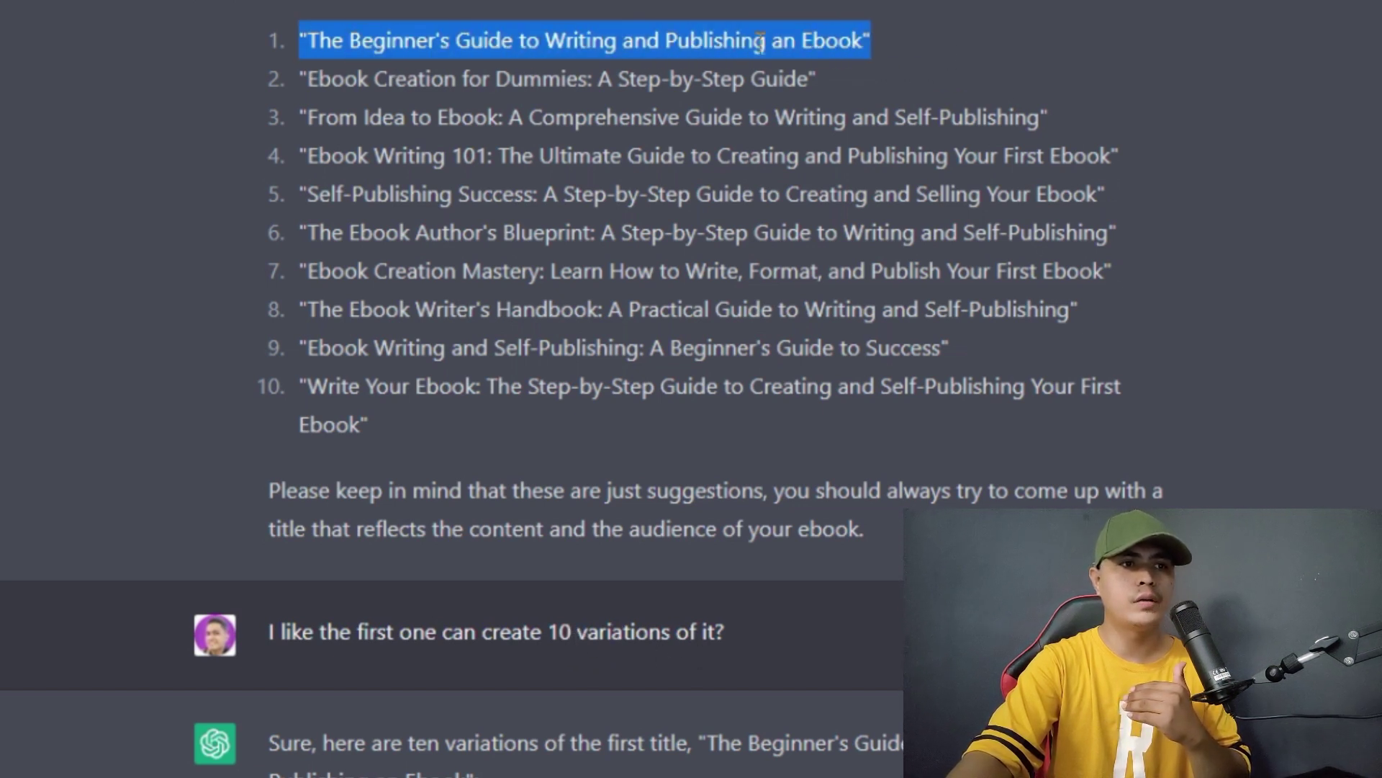
{"action": "left_click_drag", "start_coordinate": [298, 40], "coordinate": [872, 42]}
{"action": "left_click", "coordinate": [720, 690]}
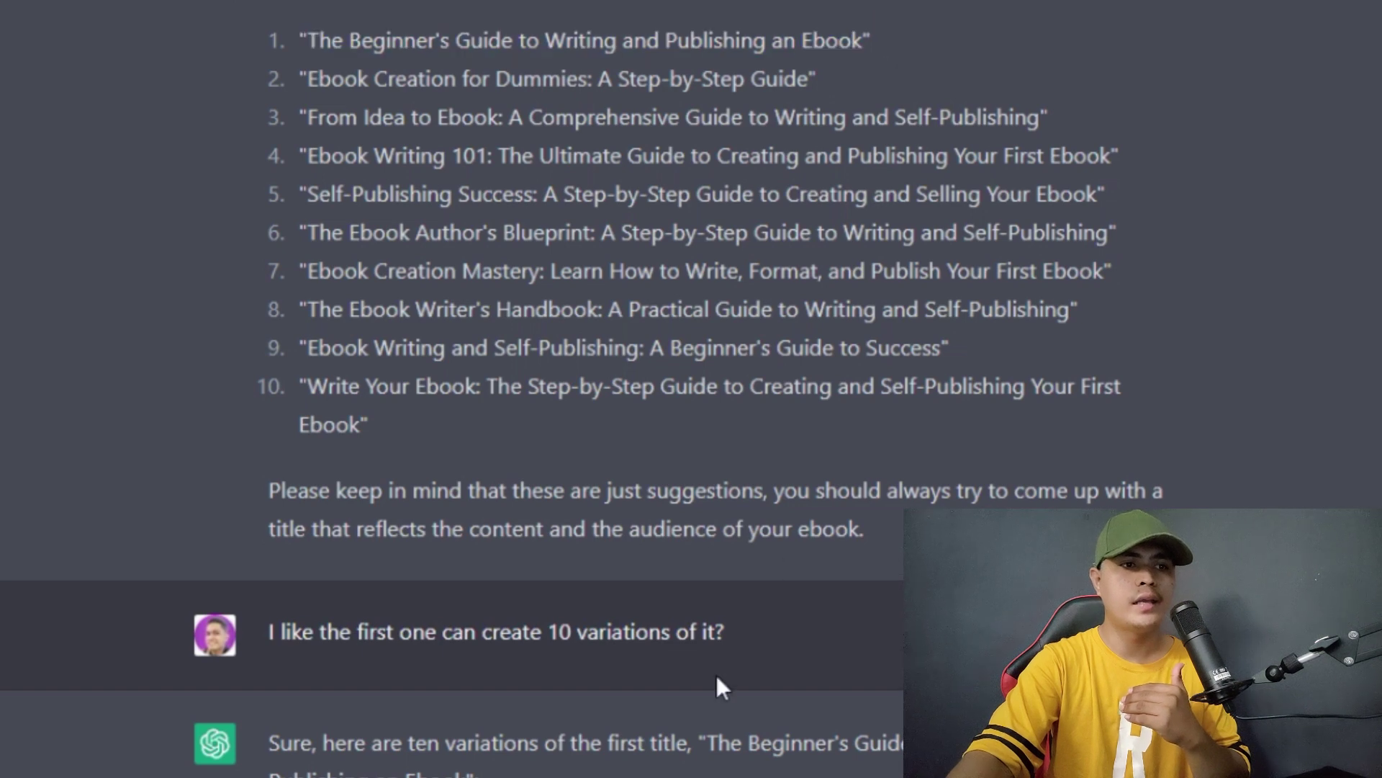
Examine the ten variations of the first title and compare them with the original title list
{"action": "scroll", "coordinate": [716, 680], "scroll_direction": "down", "scroll_amount": 7}
{"action": "left_click_drag", "start_coordinate": [306, 299], "coordinate": [300, 568]}
{"action": "left_click_drag", "start_coordinate": [607, 612], "coordinate": [928, 648]}
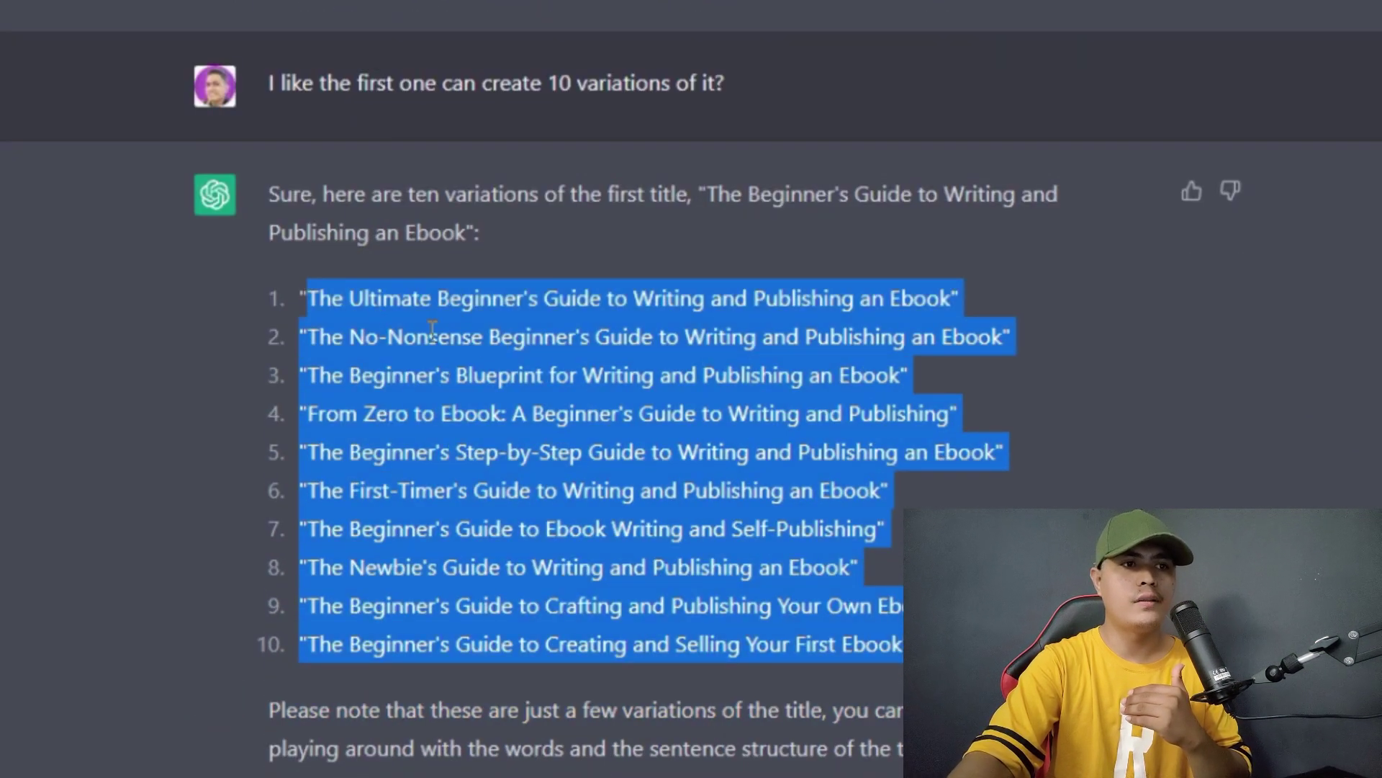
{"action": "scroll", "coordinate": [497, 371], "scroll_direction": "up", "scroll_amount": 10}
{"action": "left_click_drag", "start_coordinate": [888, 315], "coordinate": [258, 328]}
{"action": "left_click", "coordinate": [230, 314]}
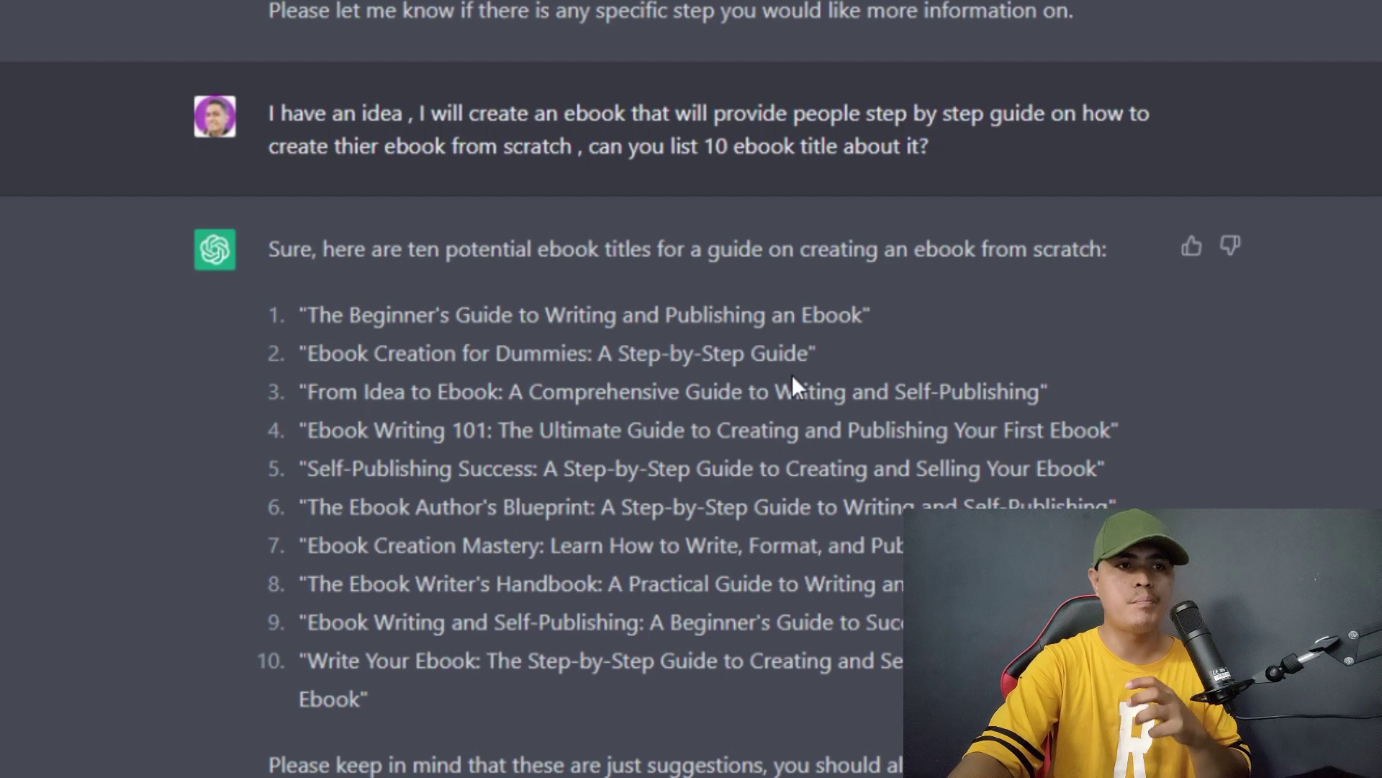
Read the prompt that proposes the essential guide of creating, selling and profiting from ebooks as the title
{"action": "scroll", "coordinate": [792, 374], "scroll_direction": "down", "scroll_amount": 10}
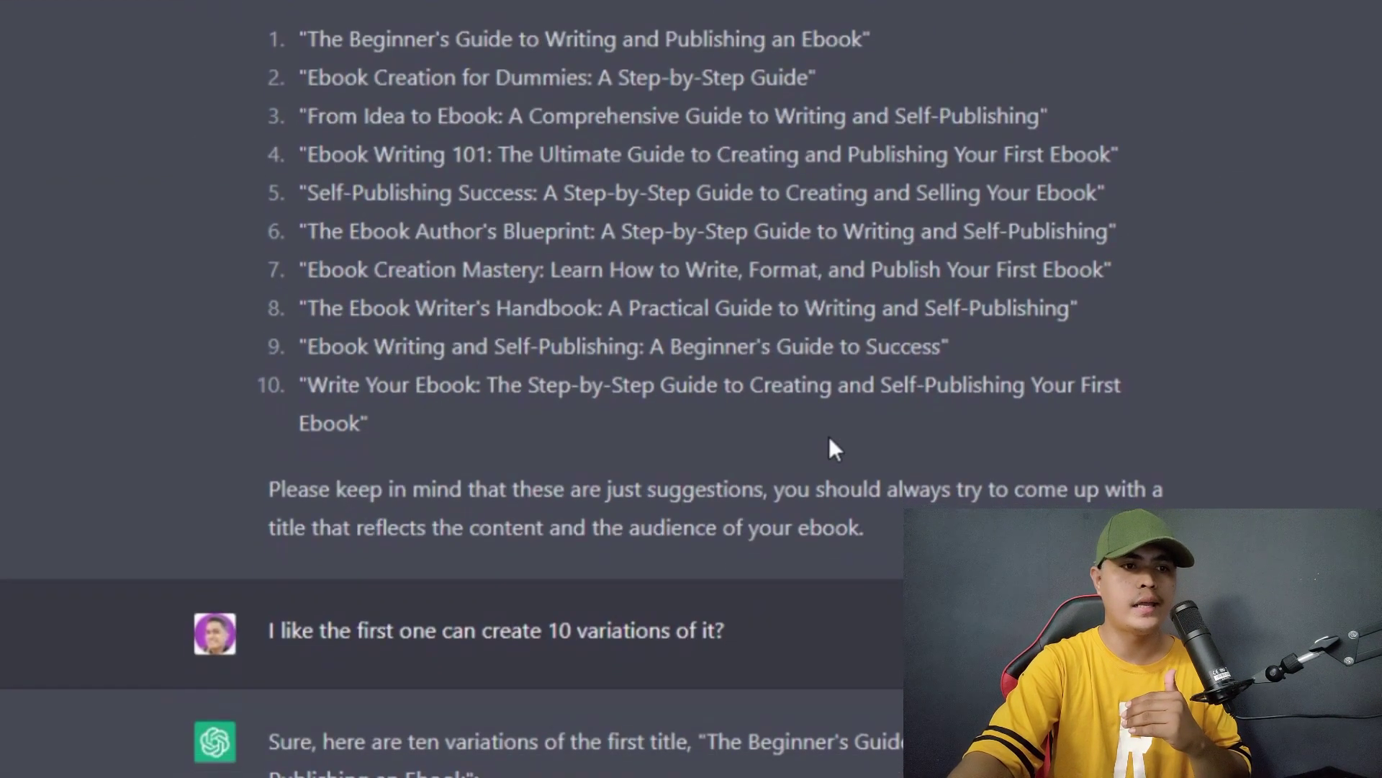
{"action": "scroll", "coordinate": [812, 446], "scroll_direction": "down", "scroll_amount": 5}
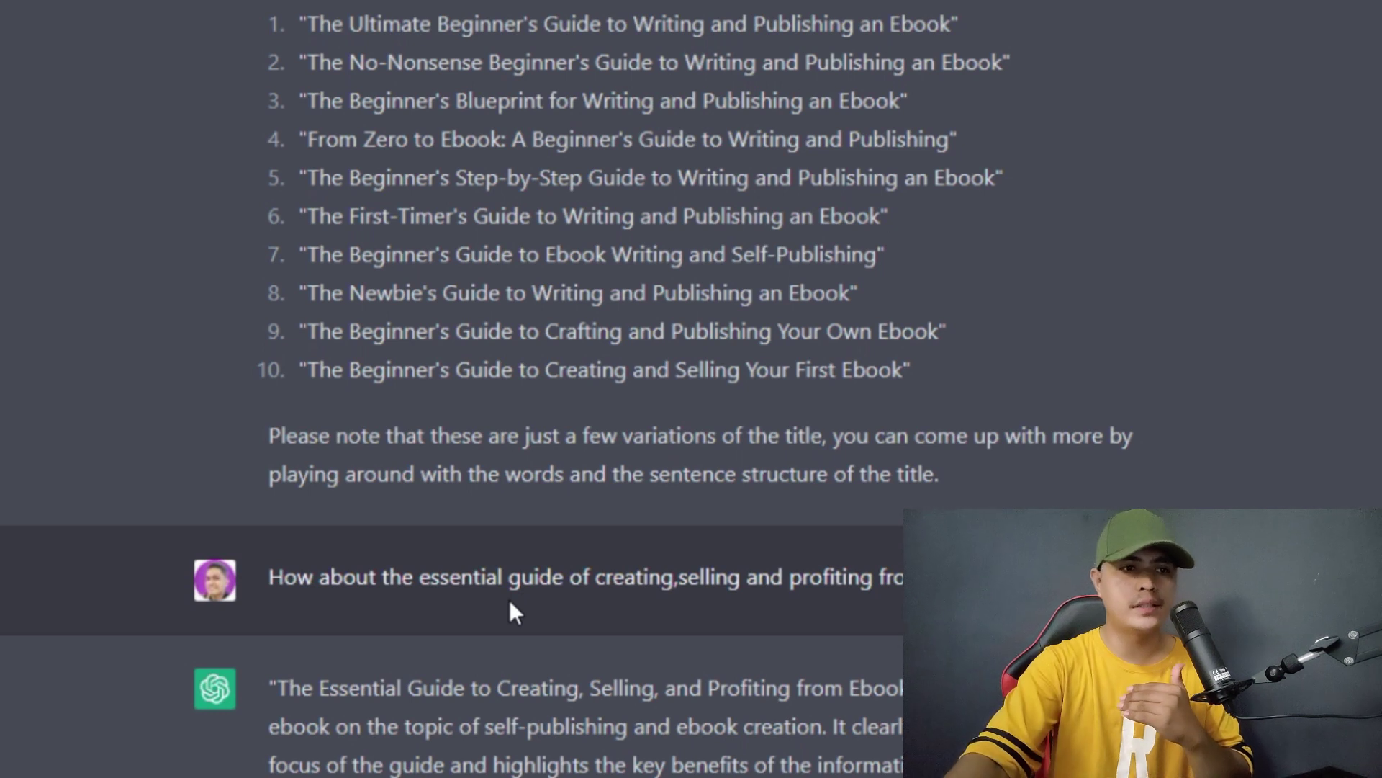
{"action": "left_click_drag", "start_coordinate": [423, 580], "coordinate": [531, 593]}
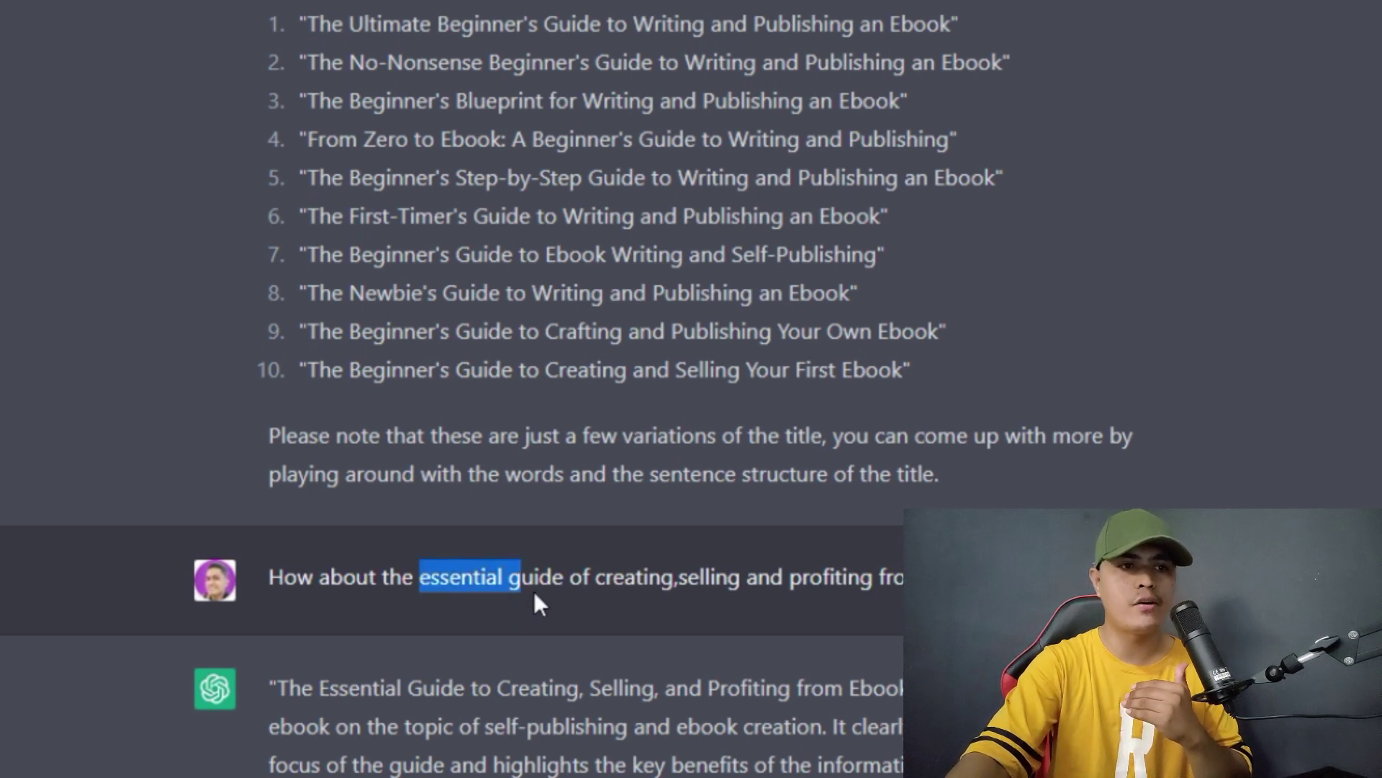
{"action": "left_click_drag", "start_coordinate": [615, 587], "coordinate": [903, 587]}
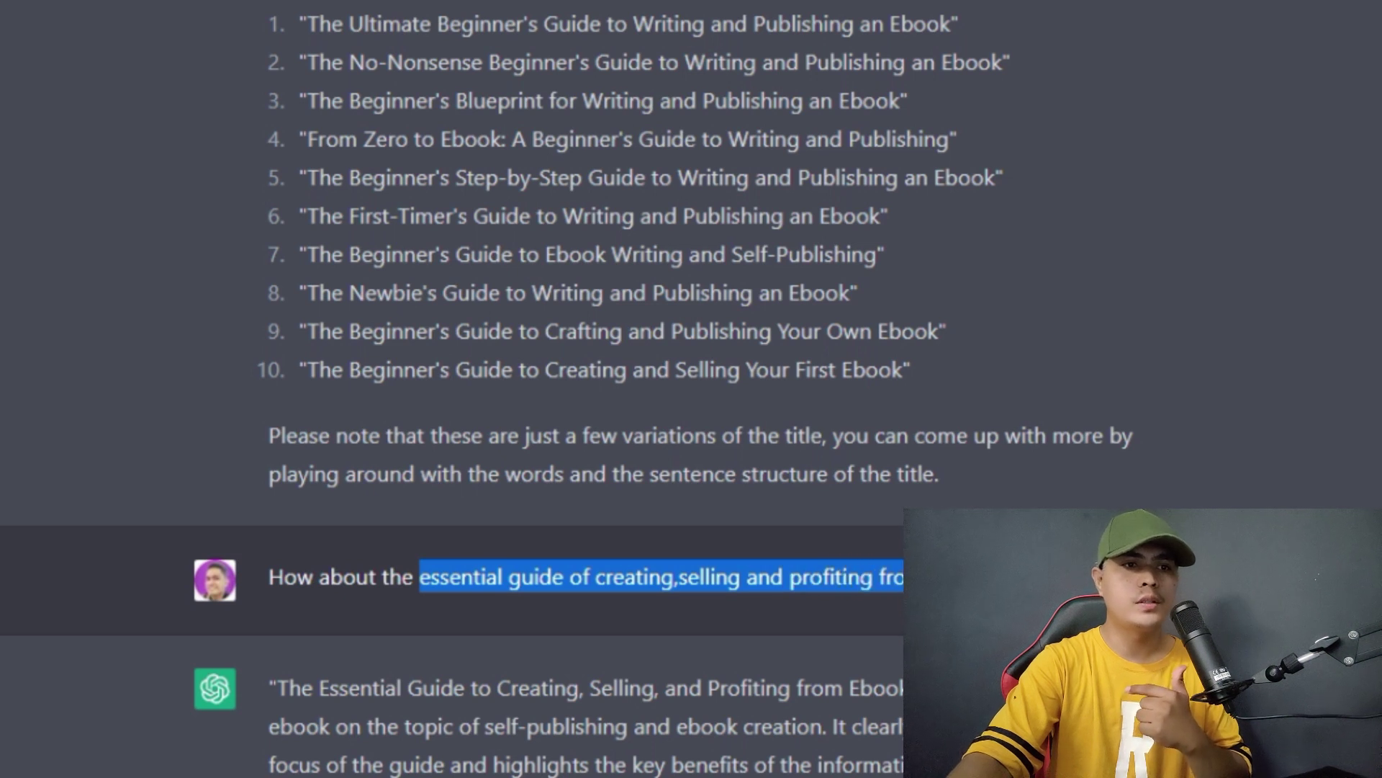
{"action": "left_click", "coordinate": [503, 629]}
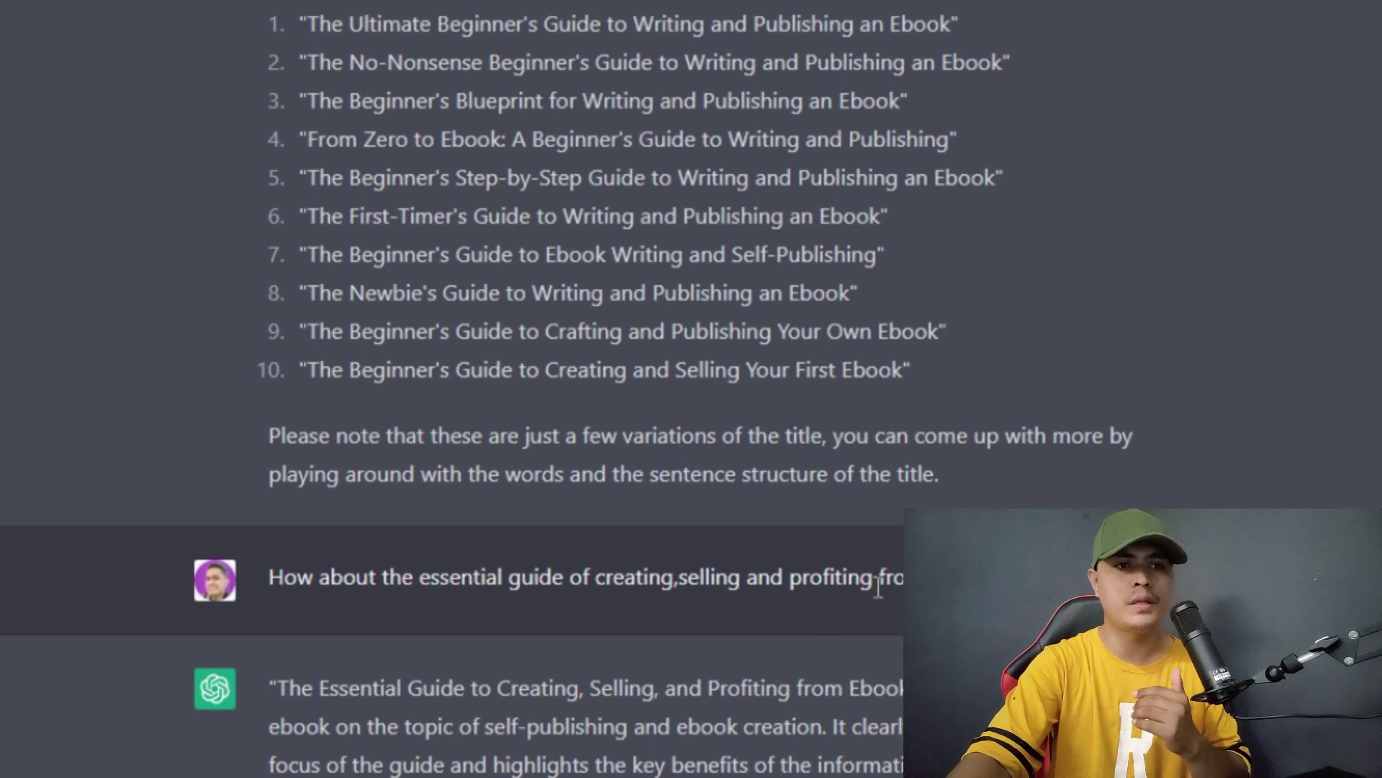
Read ChatGPT's opinion of the proposed "Essential Guide" title
{"action": "scroll", "coordinate": [396, 461], "scroll_direction": "down", "scroll_amount": 4}
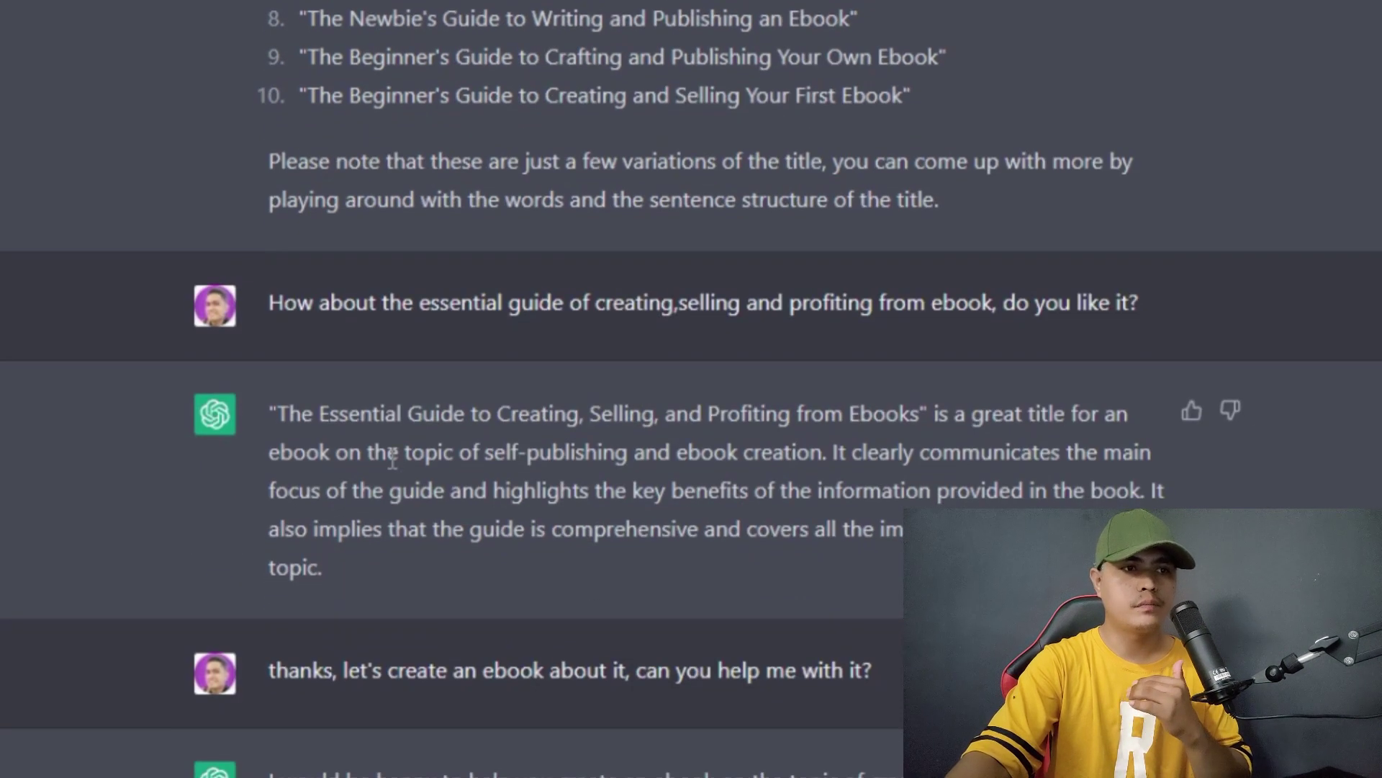
{"action": "left_click_drag", "start_coordinate": [280, 413], "coordinate": [759, 454]}
{"action": "left_click", "coordinate": [879, 453]}
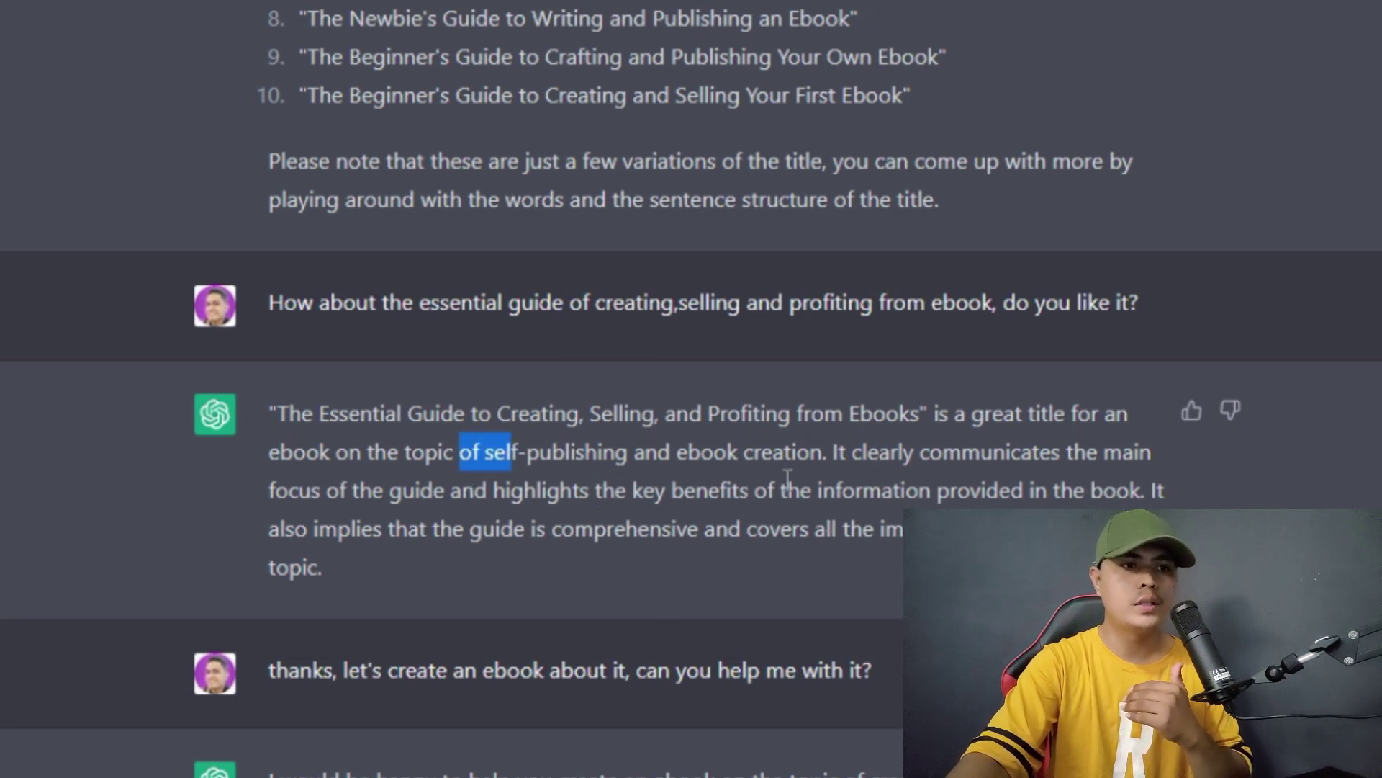
Read the prompt asking for help creating the ebook and the list of main sections in the answer
{"action": "scroll", "coordinate": [472, 594], "scroll_direction": "down", "scroll_amount": 4}
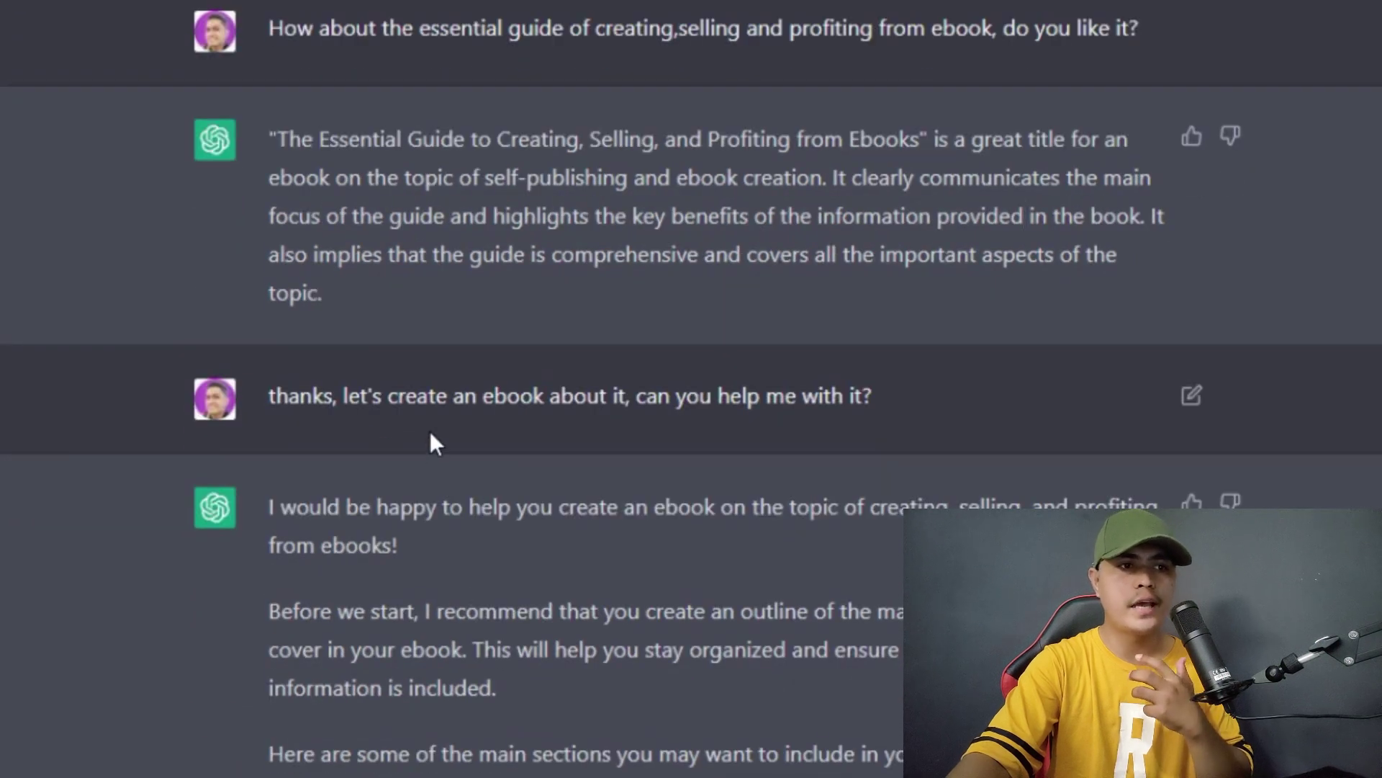
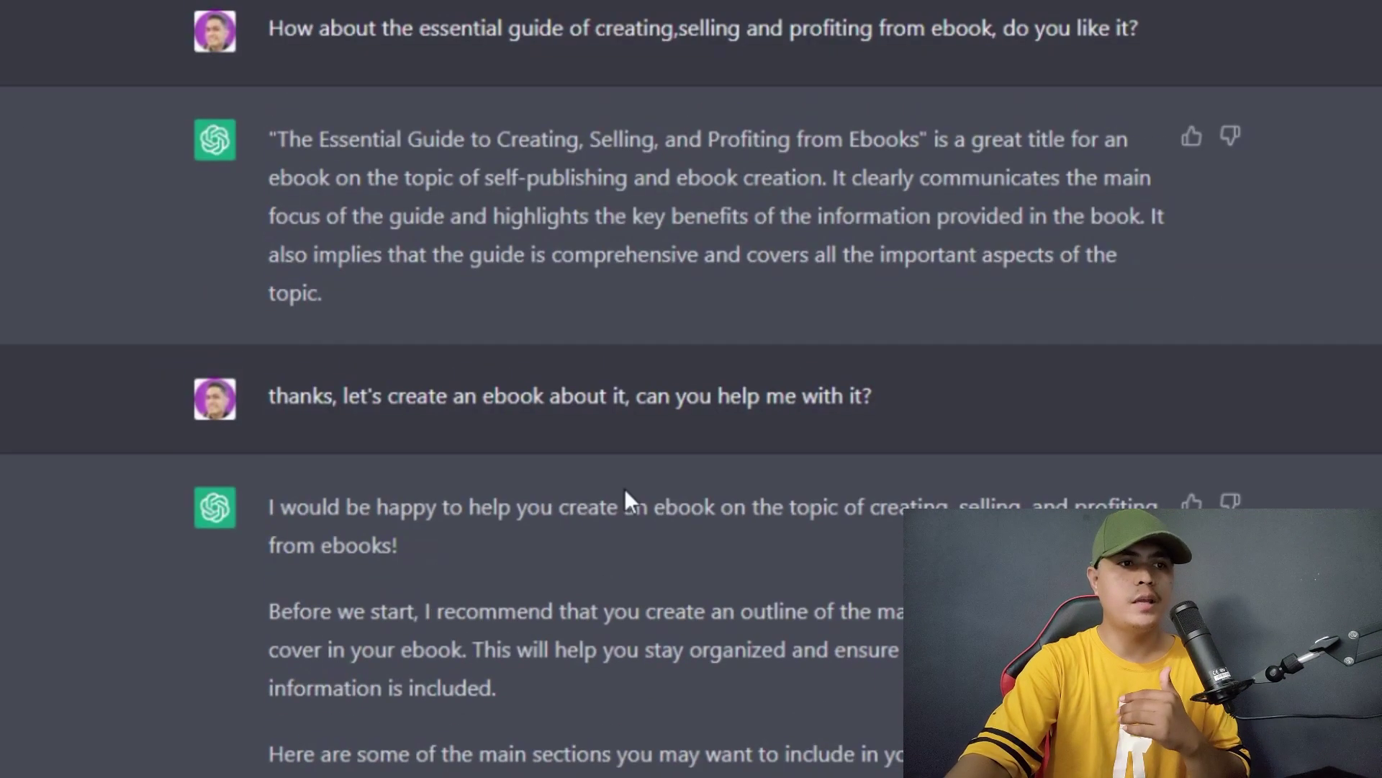
{"action": "left_click_drag", "start_coordinate": [304, 249], "coordinate": [731, 759]}
{"action": "left_click", "coordinate": [372, 334]}
{"action": "left_click_drag", "start_coordinate": [301, 272], "coordinate": [699, 765]}
{"action": "left_click", "coordinate": [519, 494]}
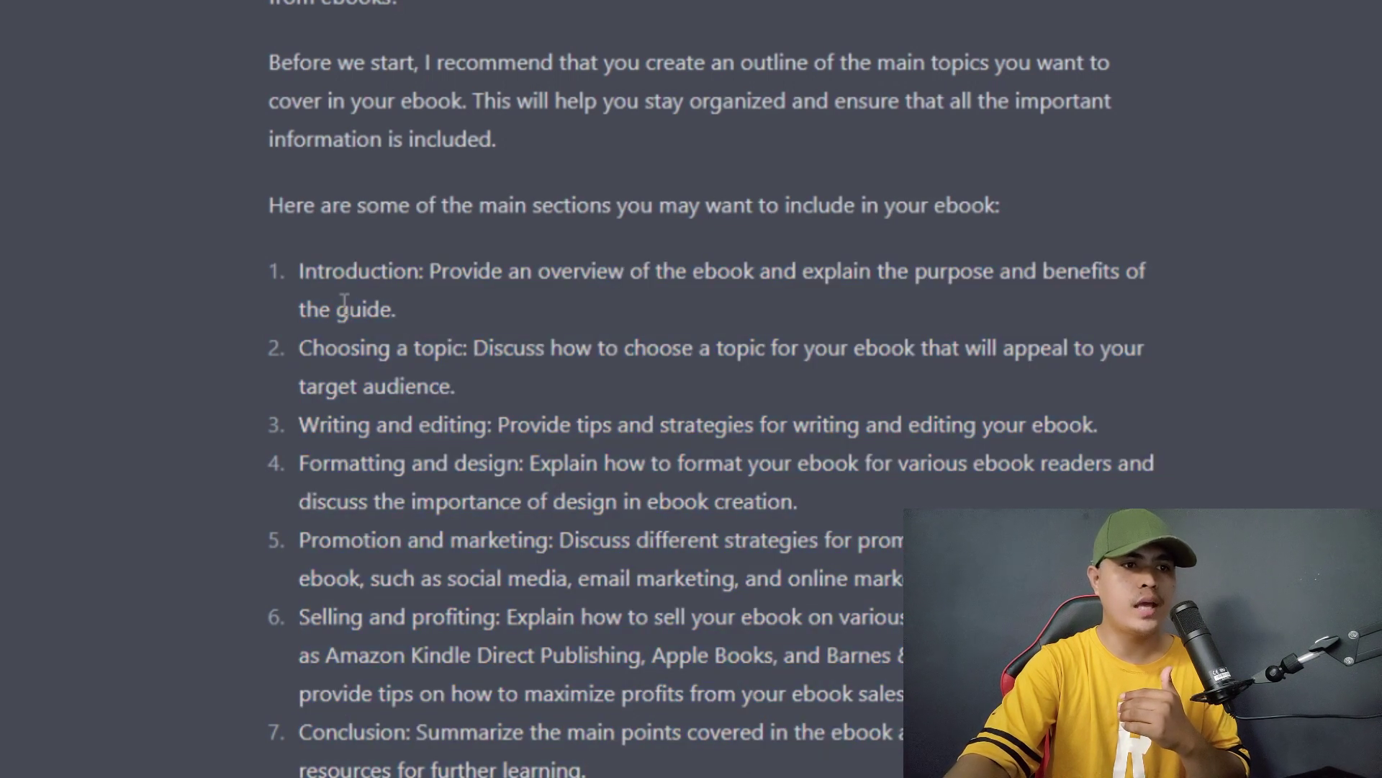
Go through the suggested outline sections one by one, from Introduction to Conclusion
{"action": "left_click_drag", "start_coordinate": [299, 272], "coordinate": [497, 303]}
{"action": "left_click_drag", "start_coordinate": [326, 339], "coordinate": [536, 352]}
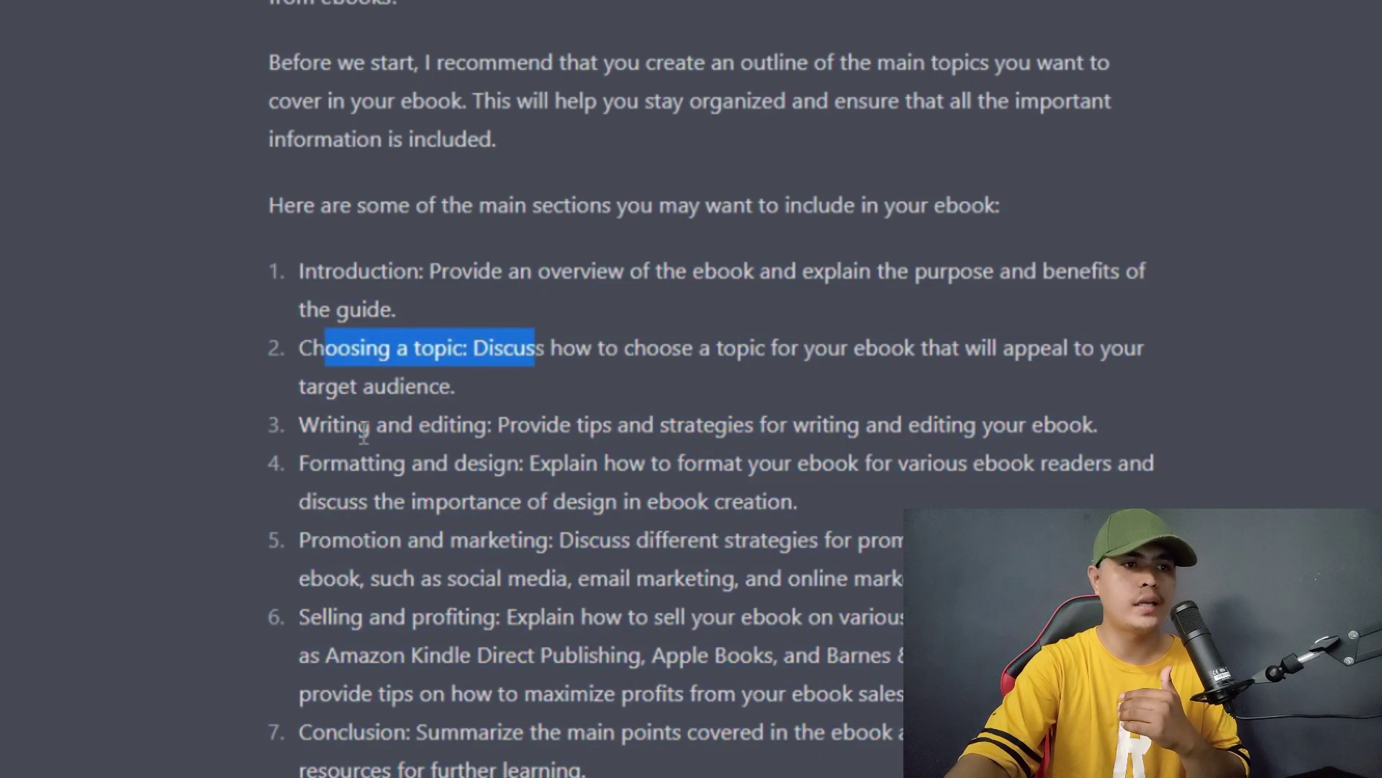
{"action": "left_click_drag", "start_coordinate": [364, 431], "coordinate": [551, 432]}
{"action": "left_click_drag", "start_coordinate": [344, 543], "coordinate": [494, 542]}
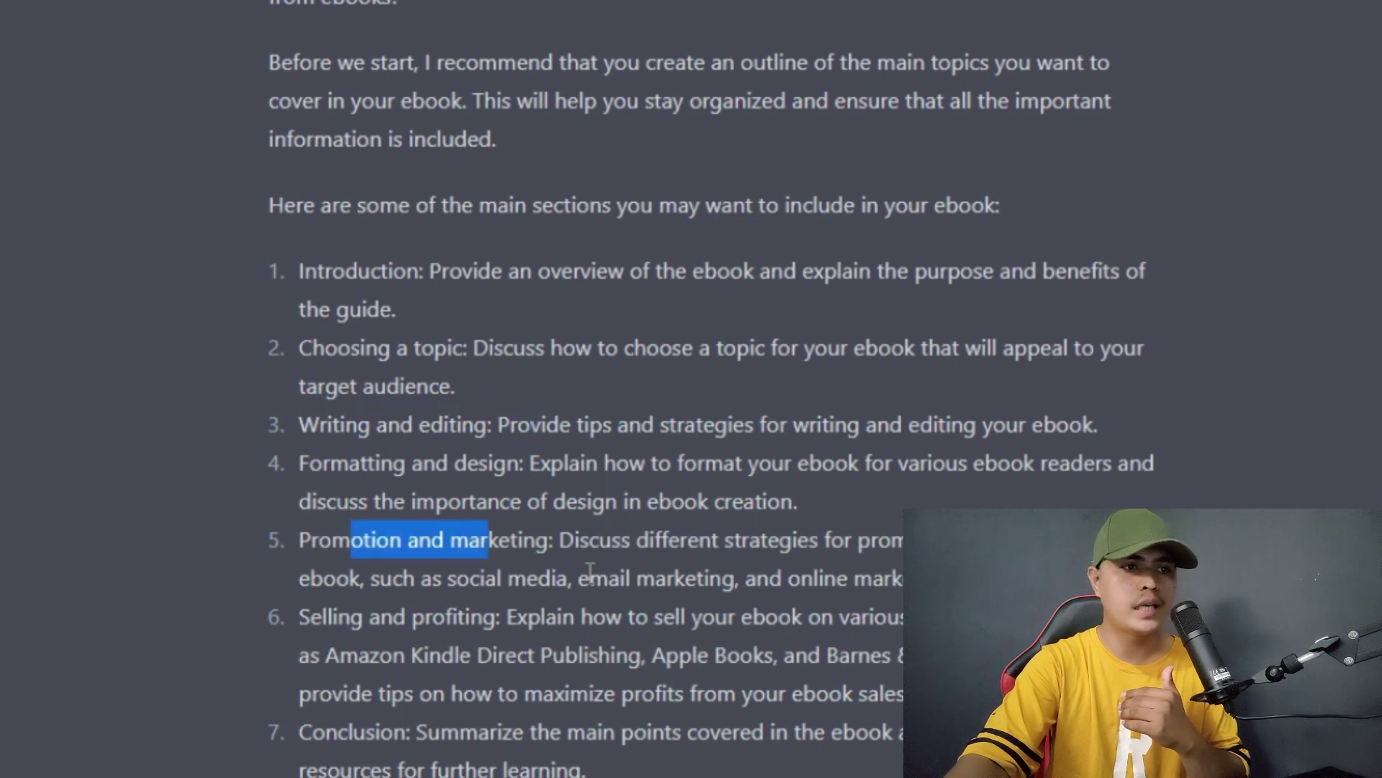
{"action": "left_click_drag", "start_coordinate": [364, 617], "coordinate": [517, 618]}
{"action": "left_click_drag", "start_coordinate": [339, 764], "coordinate": [602, 746]}
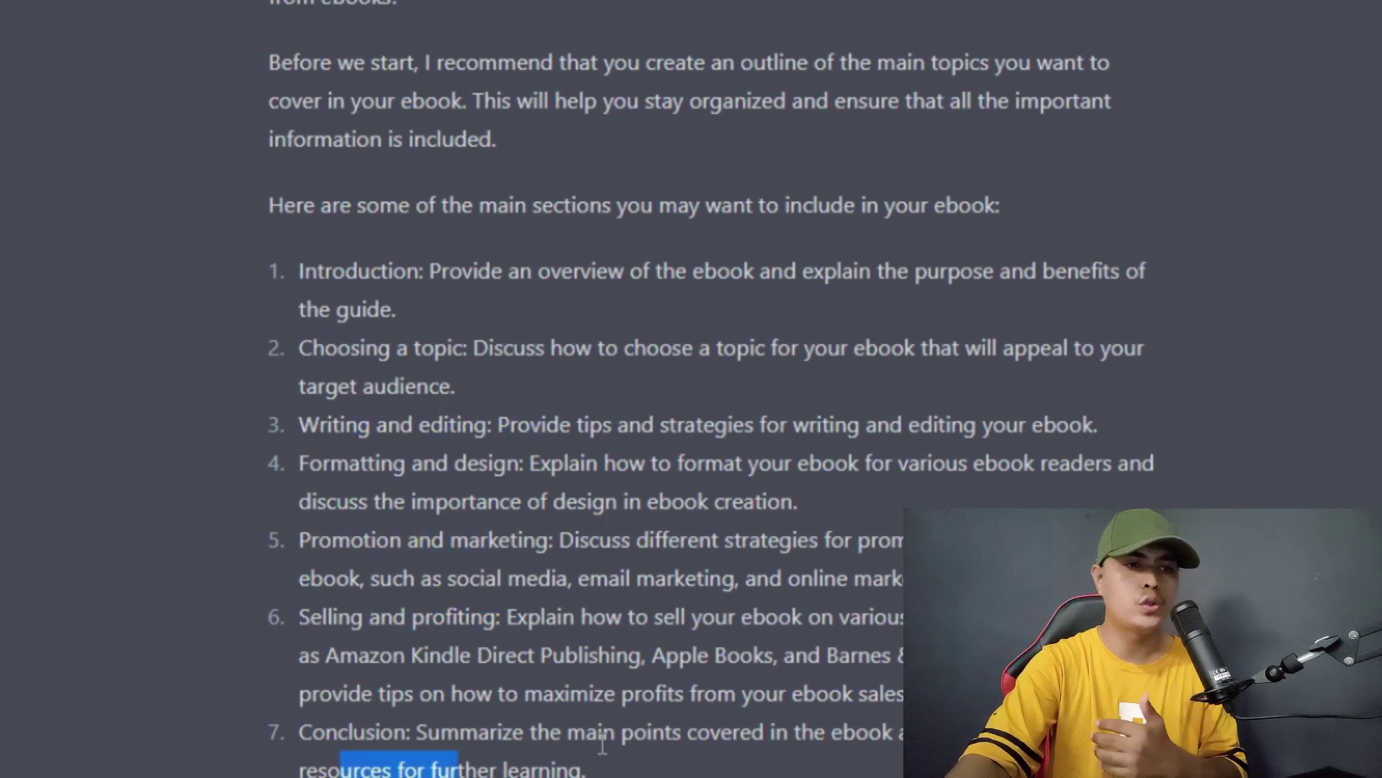
Examine the prompt asking to make the outline 10 sections and the expanded outline in the answer
{"action": "scroll", "coordinate": [740, 389], "scroll_direction": "down", "scroll_amount": 5}
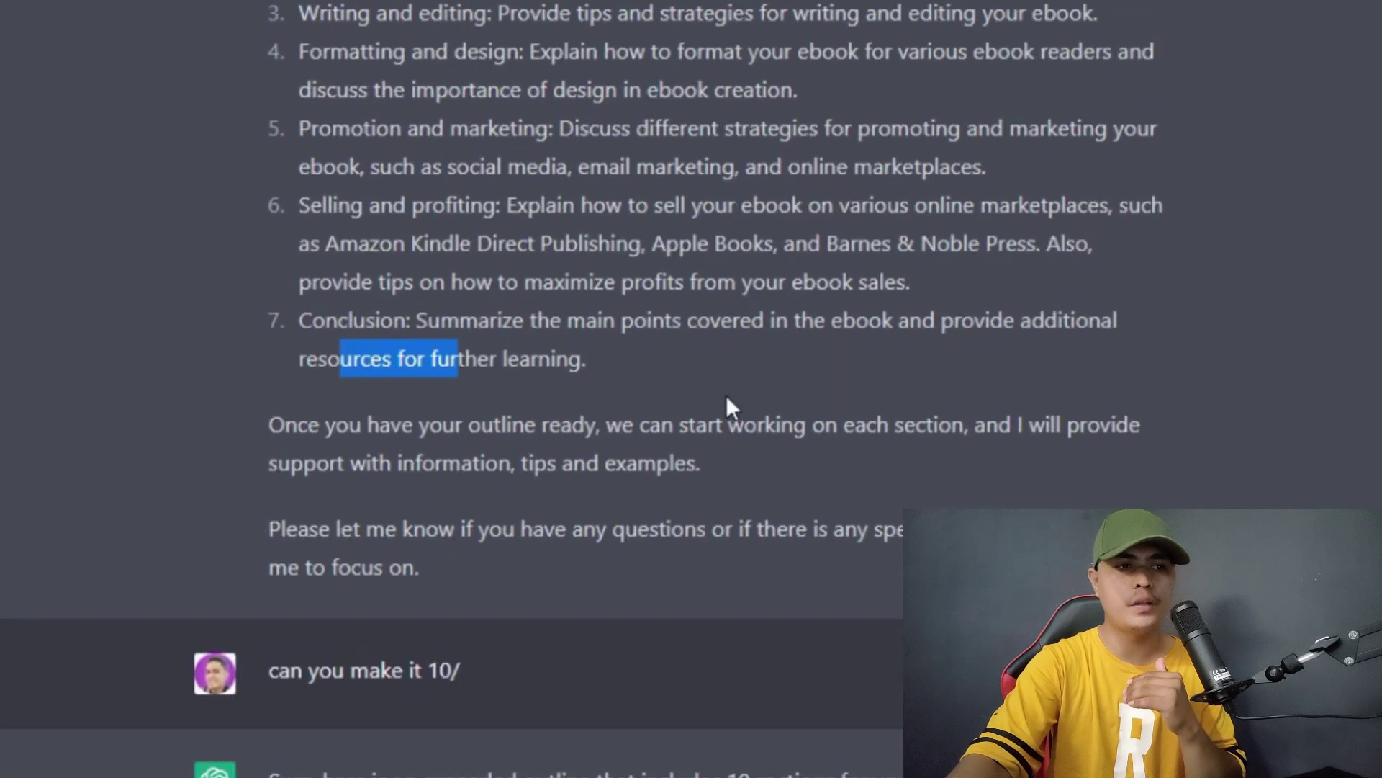
{"action": "left_click_drag", "start_coordinate": [459, 670], "coordinate": [167, 668]}
{"action": "left_click", "coordinate": [621, 634]}
{"action": "scroll", "coordinate": [608, 632], "scroll_direction": "down", "scroll_amount": 5}
{"action": "scroll", "coordinate": [608, 632], "scroll_direction": "down", "scroll_amount": 5}
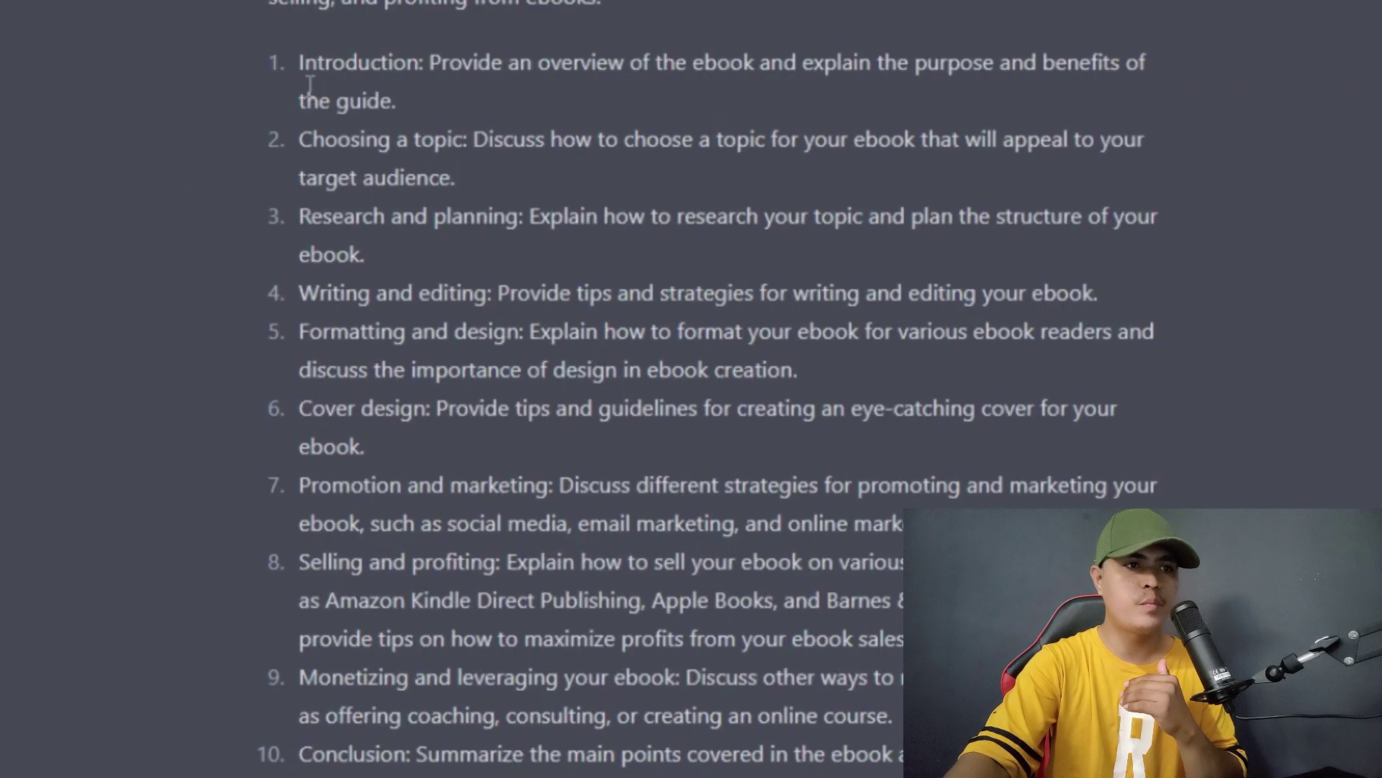
{"action": "left_click_drag", "start_coordinate": [302, 68], "coordinate": [586, 774]}
{"action": "left_click", "coordinate": [621, 704]}
Highlight the prompt that asks for help creating content for the outline
{"action": "scroll", "coordinate": [610, 689], "scroll_direction": "down", "scroll_amount": 10}
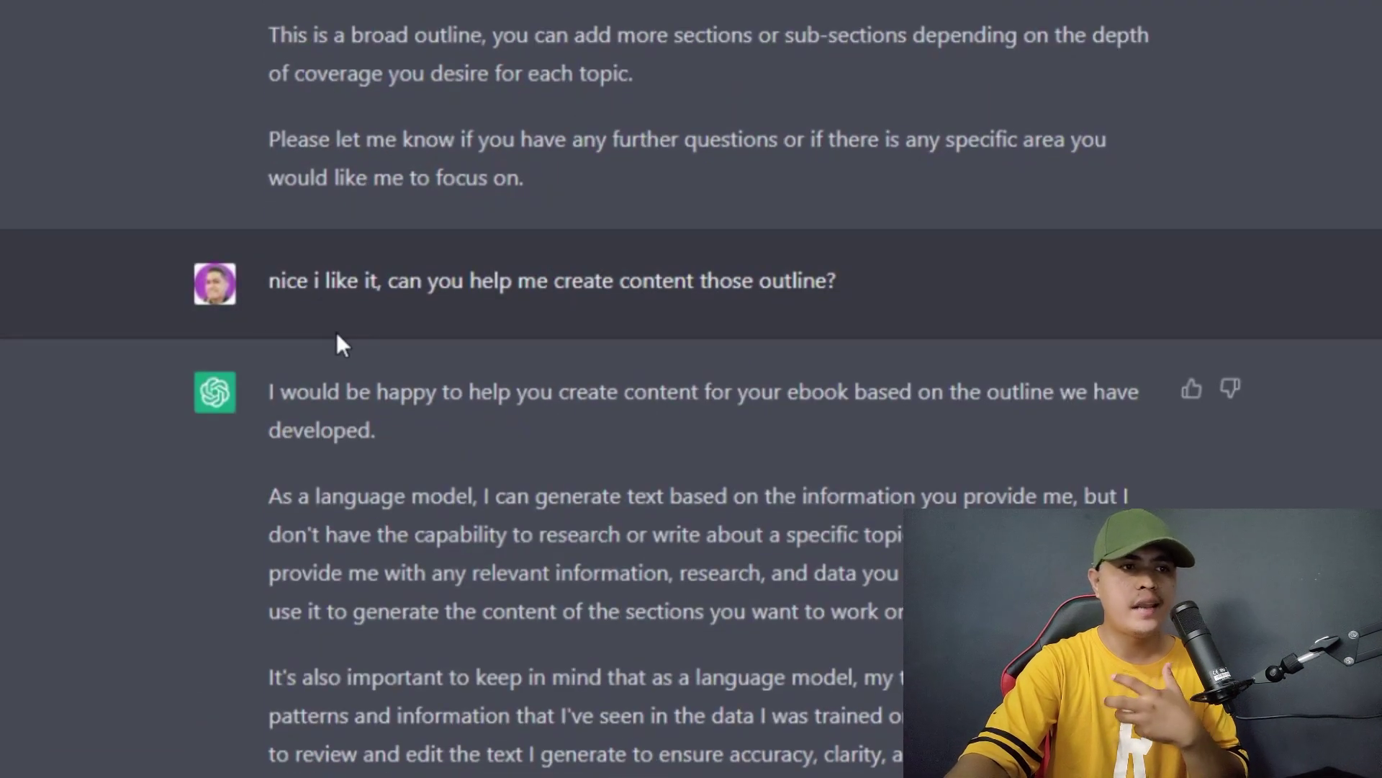
{"action": "left_click_drag", "start_coordinate": [336, 282], "coordinate": [822, 300]}
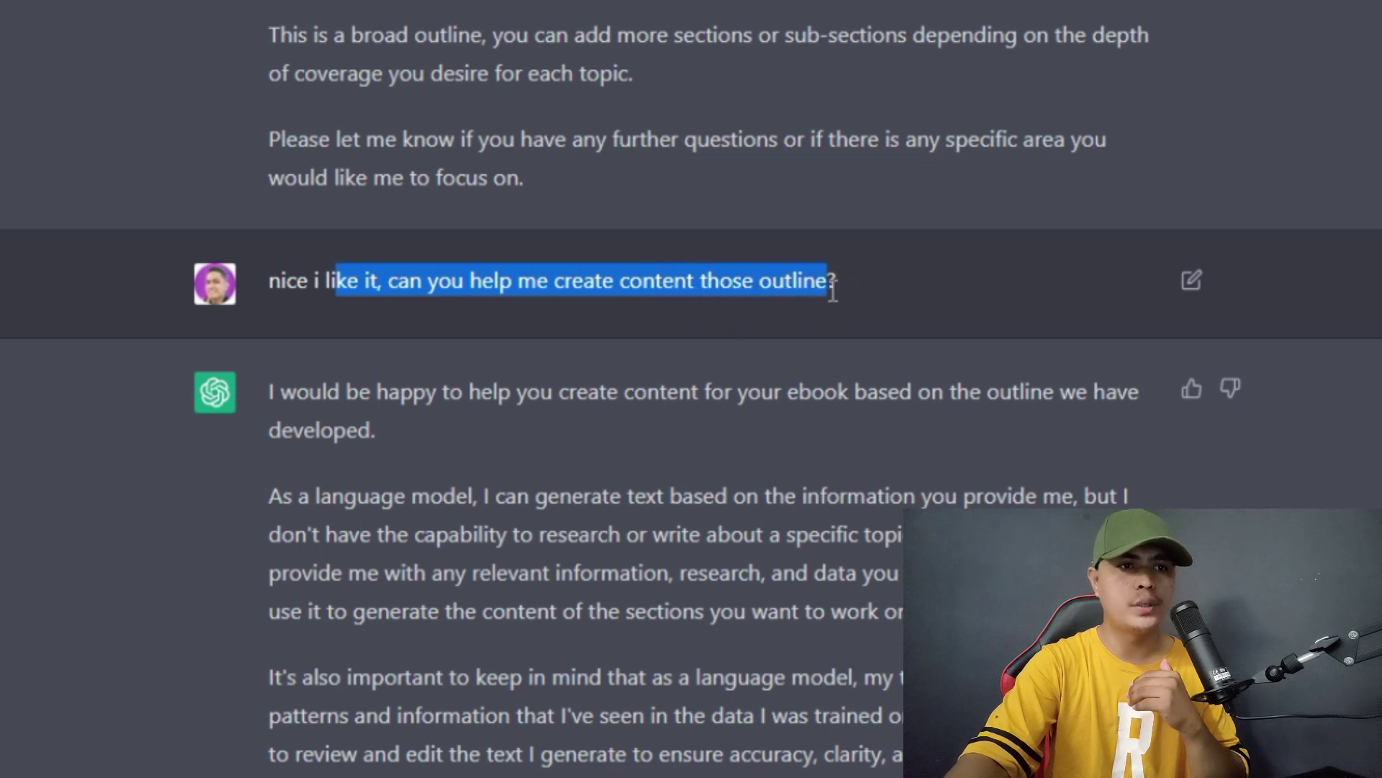
{"action": "left_click", "coordinate": [818, 292]}
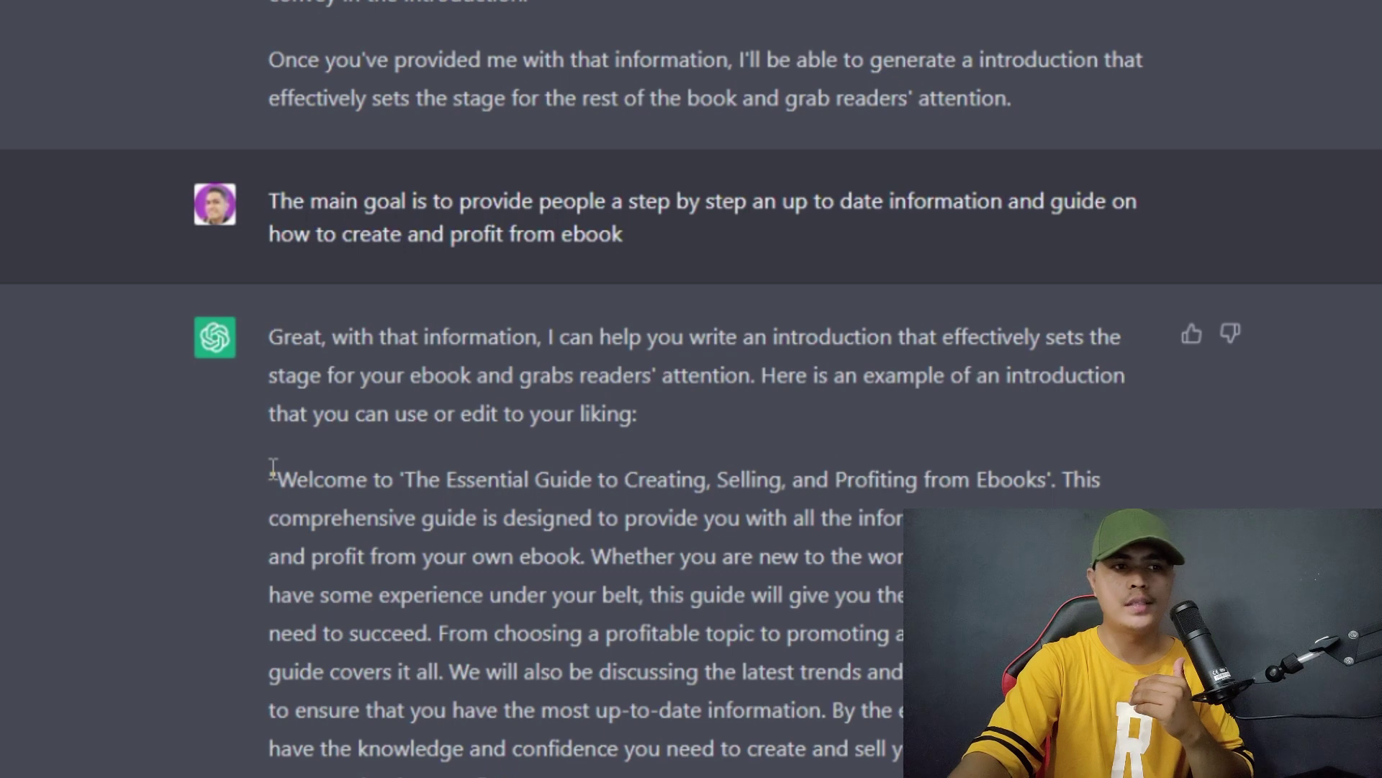
Review the generated introduction text for "The Essential Guide to Creating, Selling, and Profiting from Ebooks"
{"action": "left_click_drag", "start_coordinate": [273, 466], "coordinate": [507, 774]}
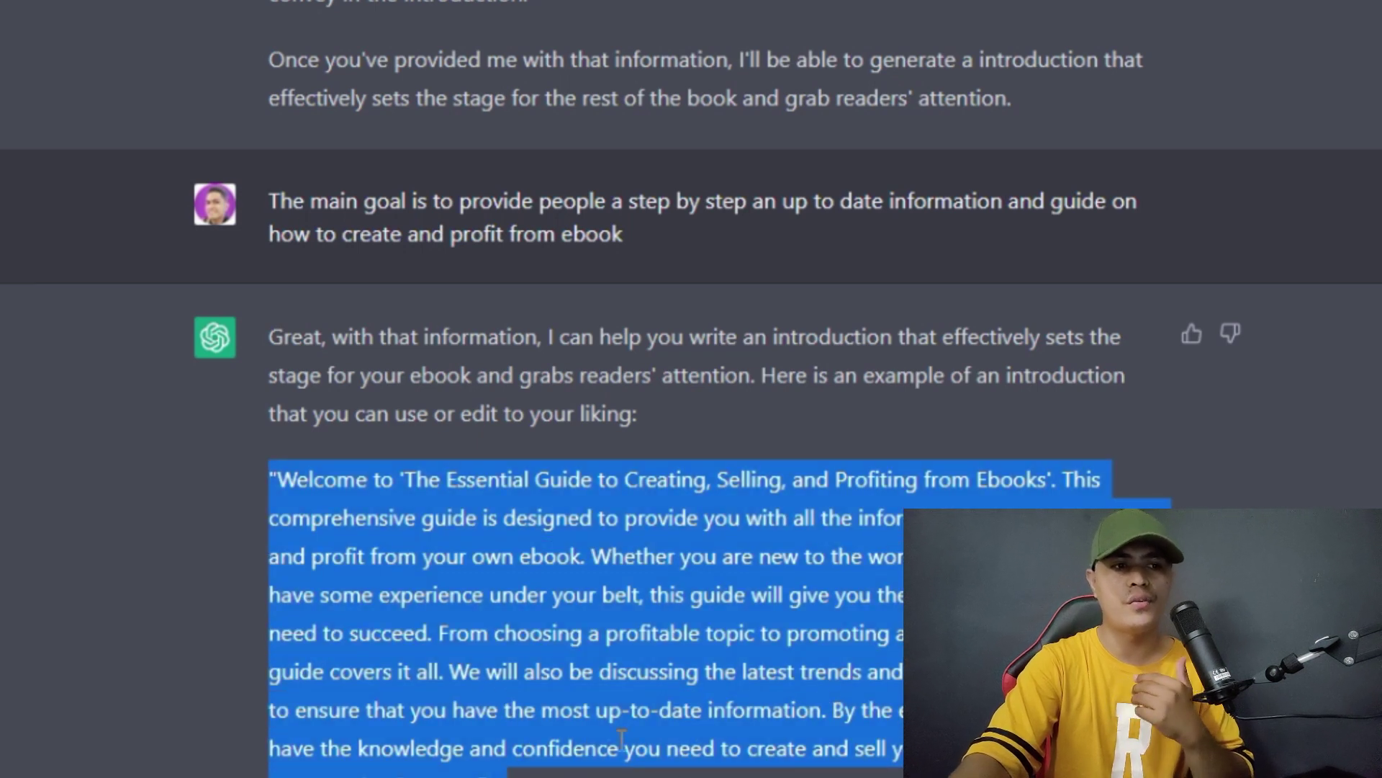
{"action": "left_click", "coordinate": [656, 758]}
{"action": "scroll", "coordinate": [620, 715], "scroll_direction": "down", "scroll_amount": 9}
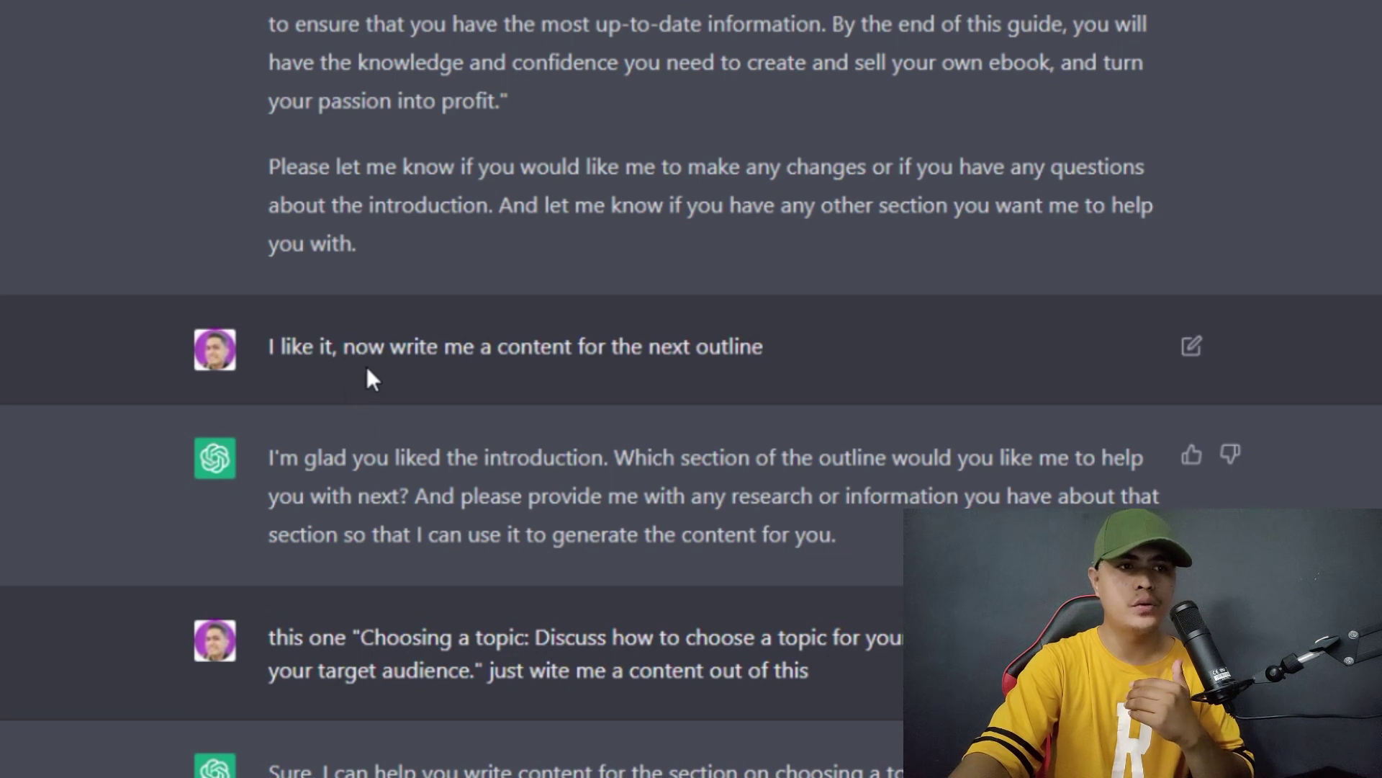
Examine the prompt requesting content for the next outline section and the generated "Choosing a topic" text
{"action": "left_click_drag", "start_coordinate": [407, 354], "coordinate": [797, 365]}
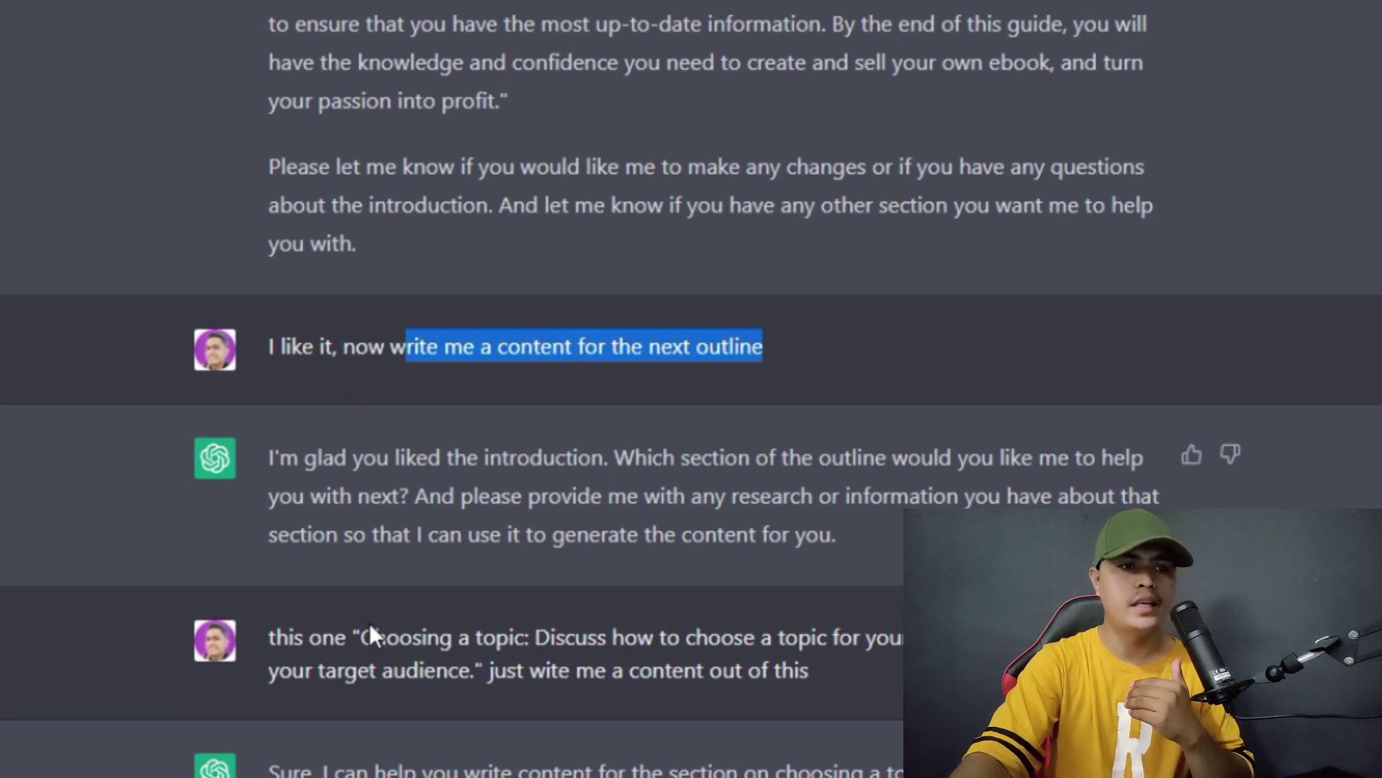
{"action": "scroll", "coordinate": [795, 360], "scroll_direction": "down", "scroll_amount": 10}
{"action": "left_click_drag", "start_coordinate": [276, 192], "coordinate": [900, 749]}
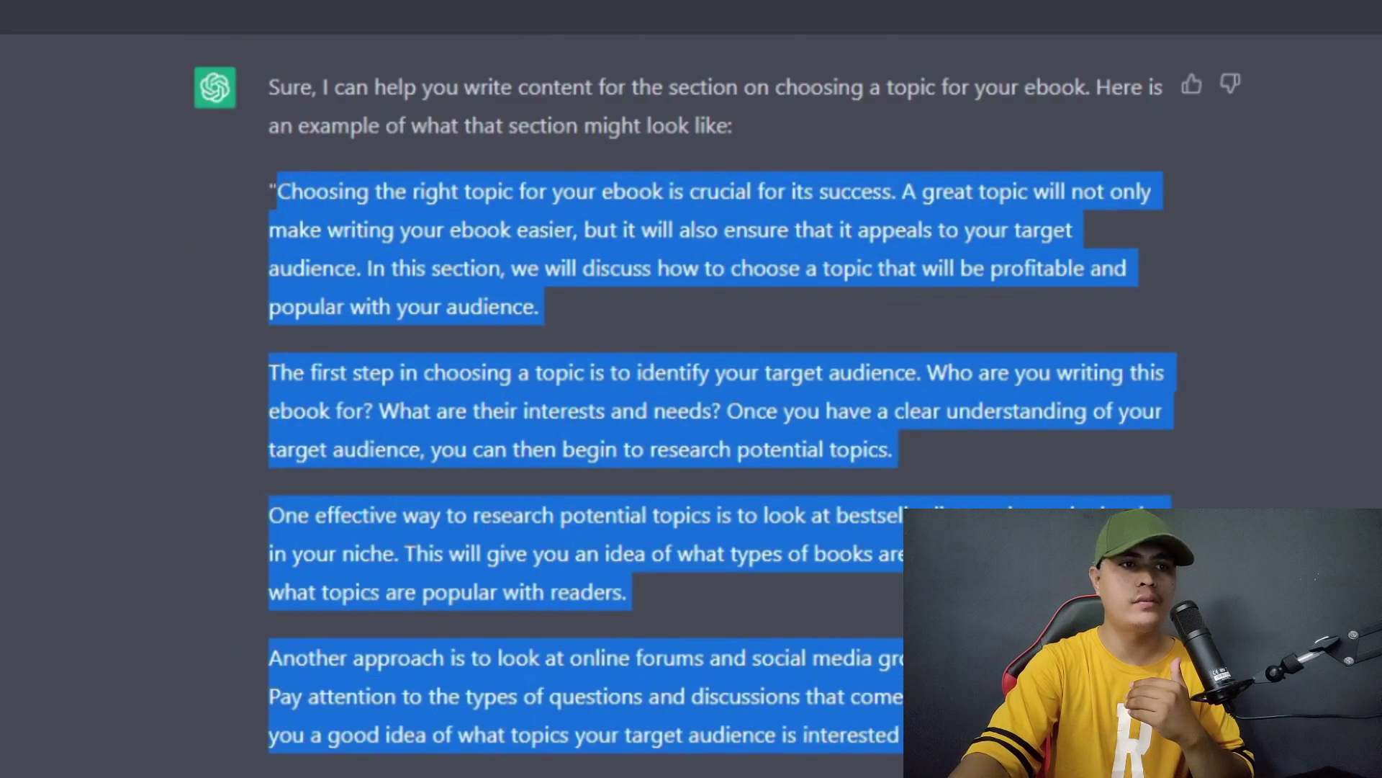
{"action": "left_click", "coordinate": [909, 461]}
{"action": "left_click_drag", "start_coordinate": [271, 192], "coordinate": [597, 194]}
Go back up the conversation to the expanded 10-section outline
{"action": "scroll", "coordinate": [867, 530], "scroll_direction": "up", "scroll_amount": 5}
{"action": "scroll", "coordinate": [1291, 502], "scroll_direction": "up", "scroll_amount": 20}
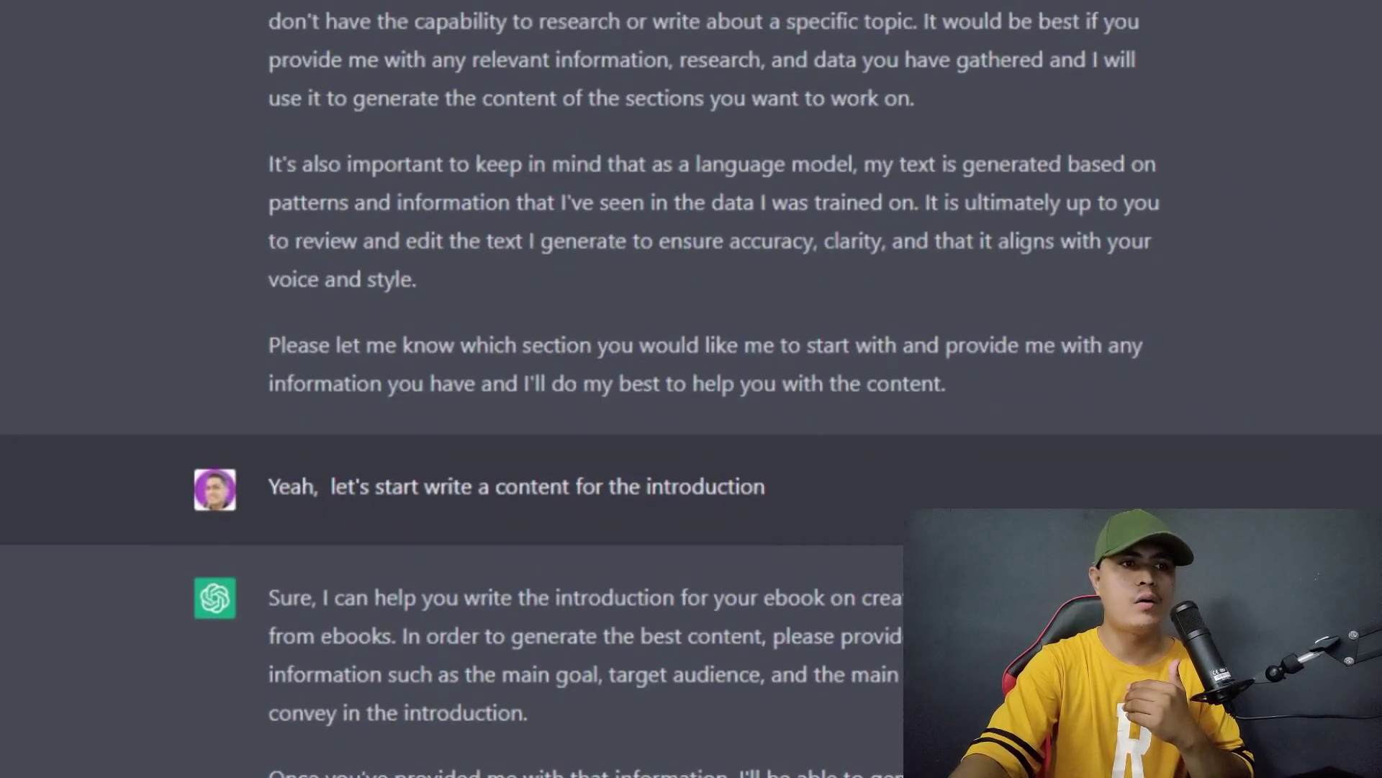
{"action": "scroll", "coordinate": [1291, 503], "scroll_direction": "up", "scroll_amount": 10}
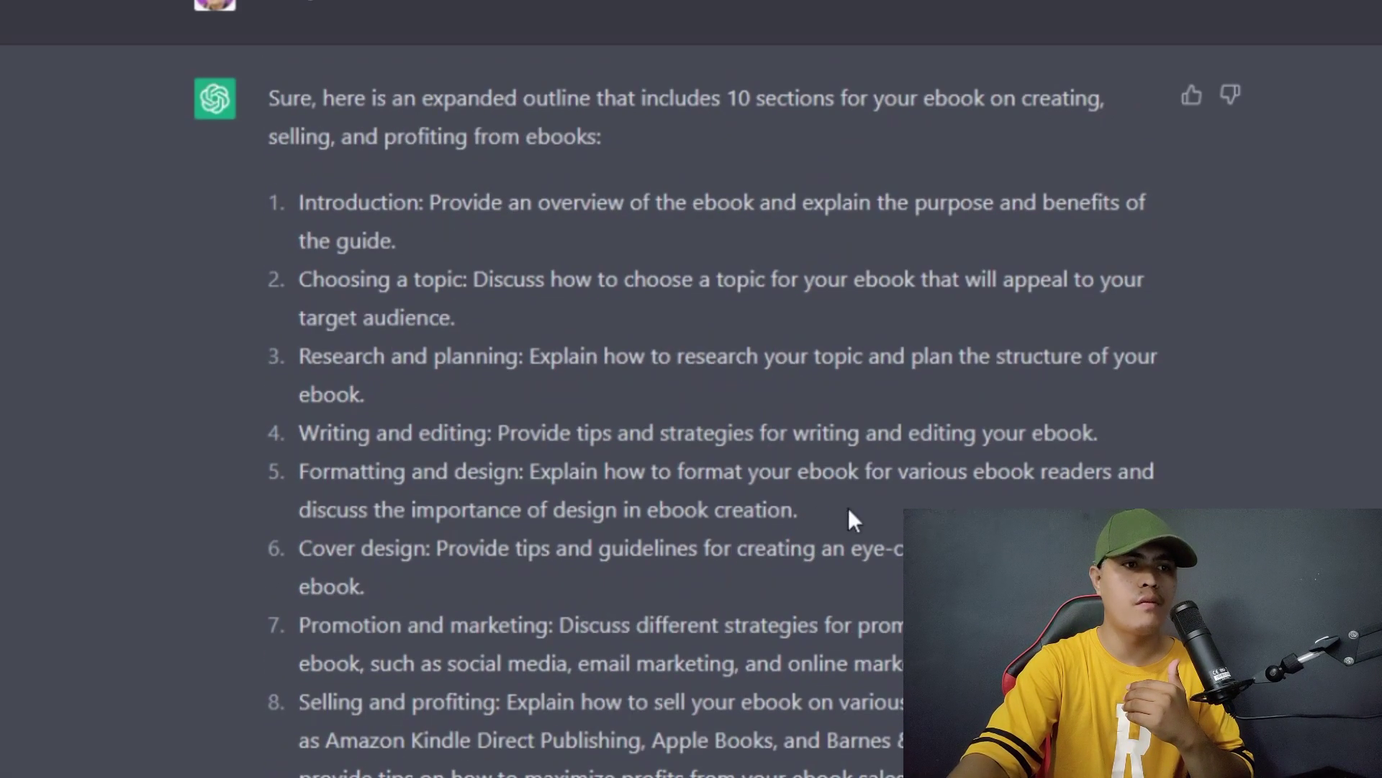
Highlight the outline entry "Choosing a topic" and the quoted outline text in the "Research and planning" and "Formatting and design" prompts
{"action": "left_click_drag", "start_coordinate": [306, 282], "coordinate": [1242, 317]}
{"action": "scroll", "coordinate": [691, 389], "scroll_direction": "down", "scroll_amount": 6}
{"action": "scroll", "coordinate": [691, 389], "scroll_direction": "down", "scroll_amount": 20}
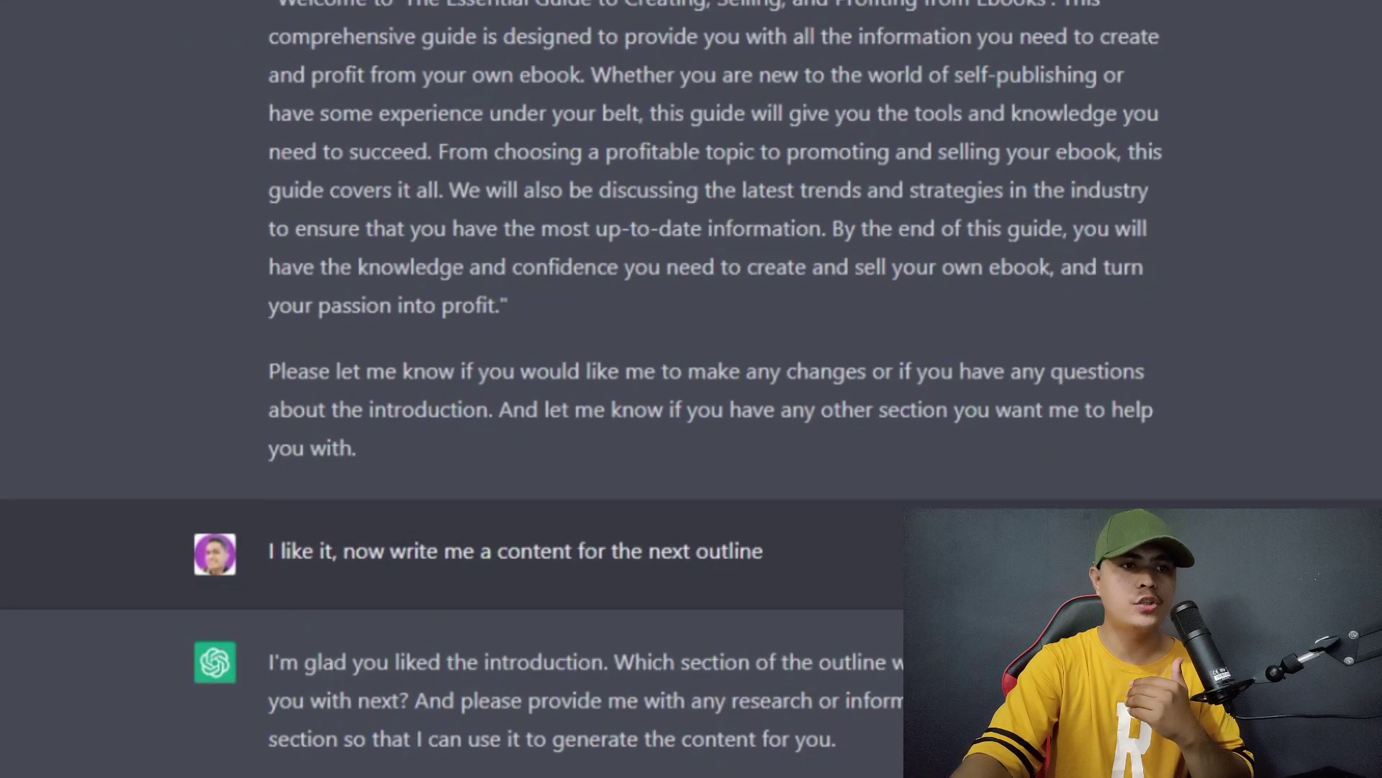
{"action": "scroll", "coordinate": [691, 389], "scroll_direction": "down", "scroll_amount": 15}
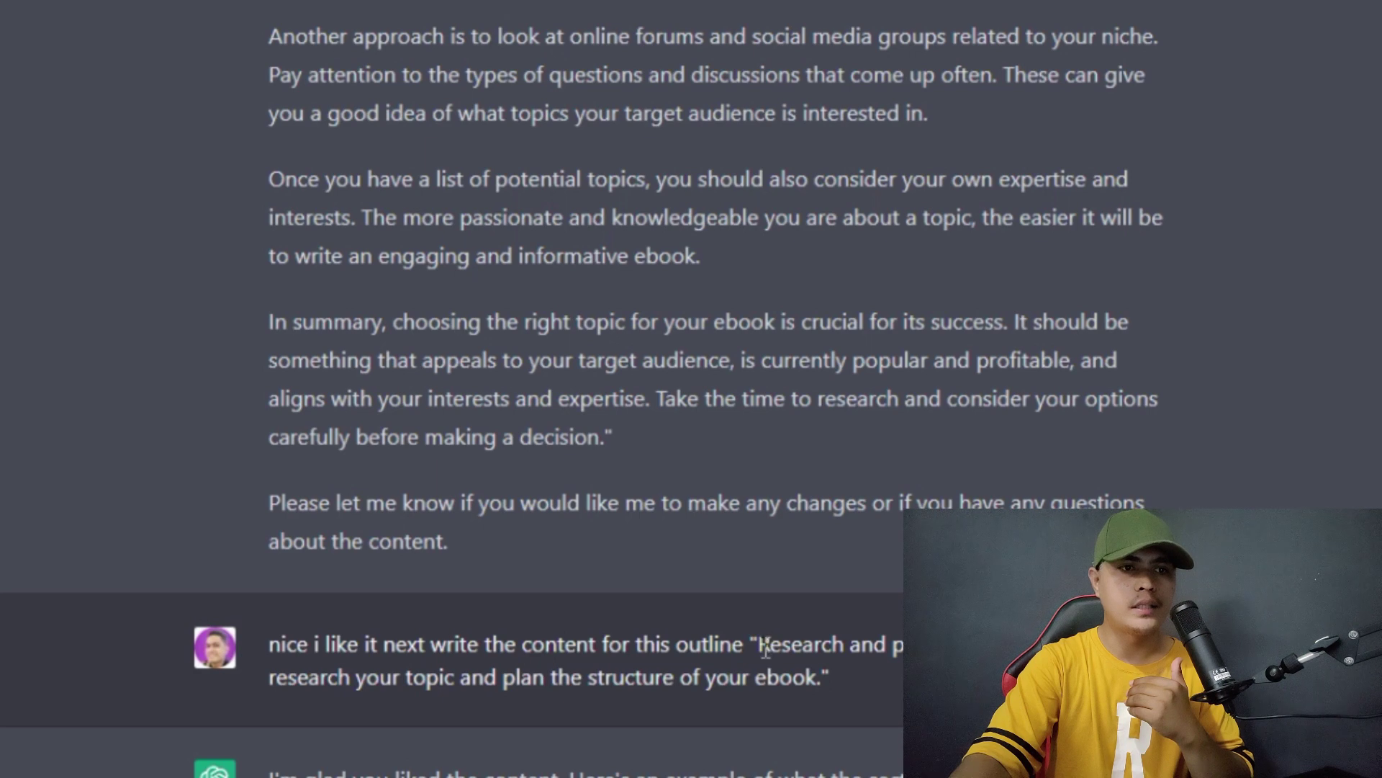
{"action": "left_click_drag", "start_coordinate": [760, 645], "coordinate": [855, 694]}
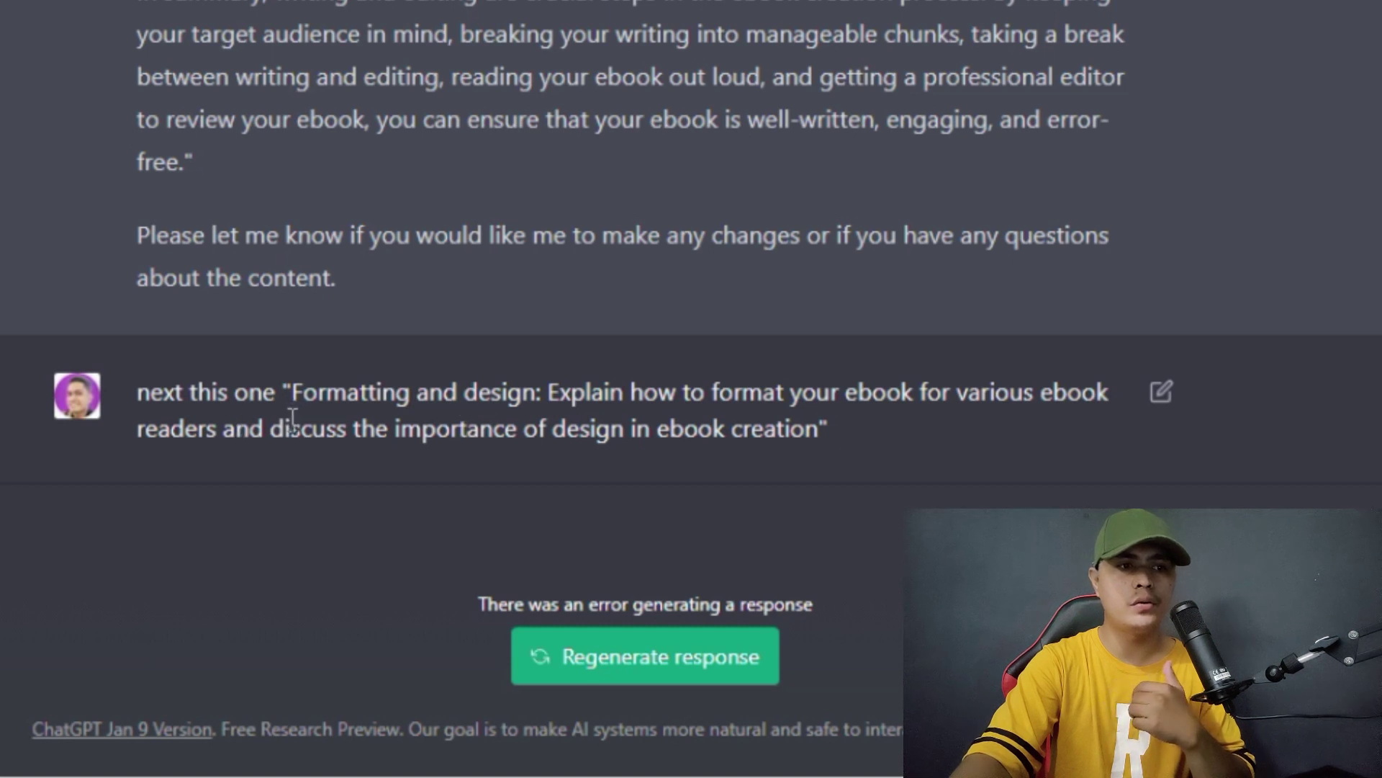
{"action": "left_click_drag", "start_coordinate": [297, 393], "coordinate": [839, 417]}
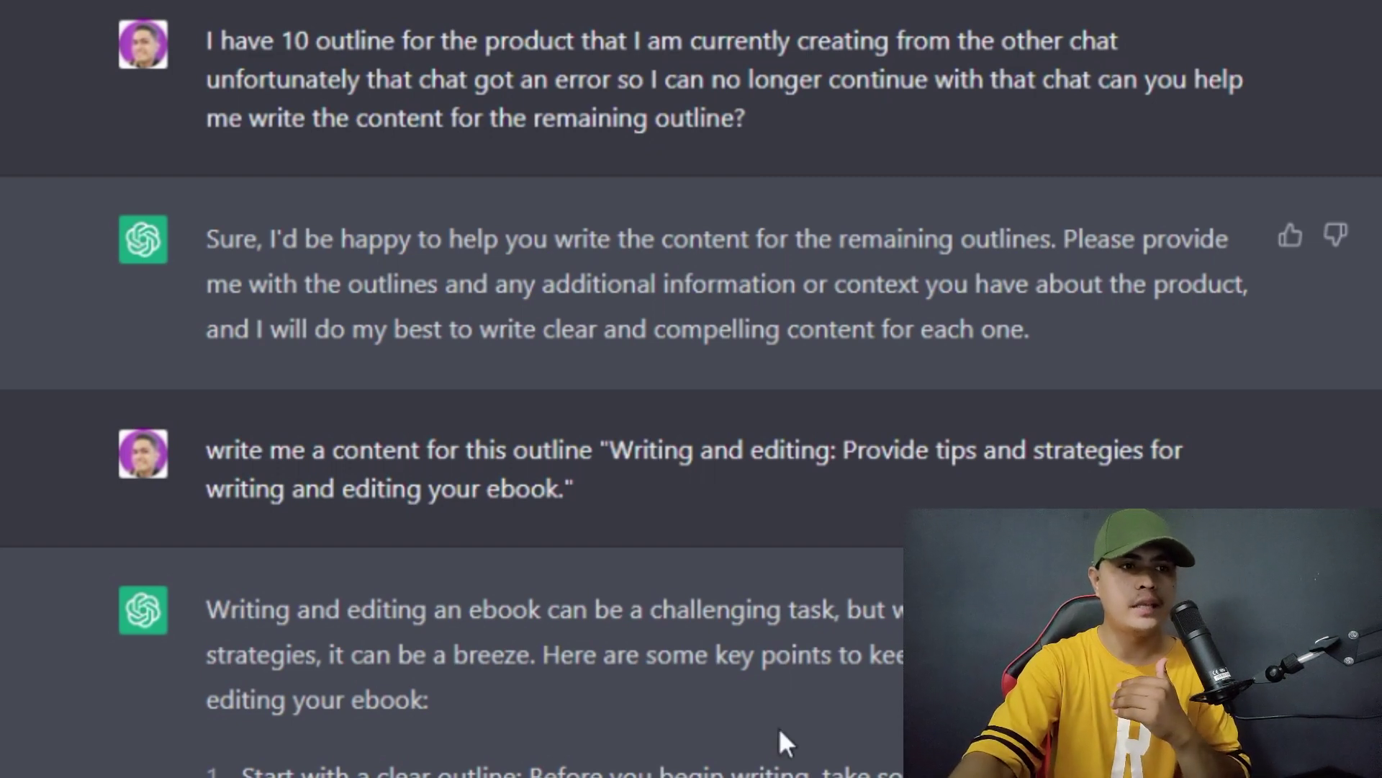
Review the generated "Writing and editing" tips and the responses that follow in the new chat for the remaining outlines
{"action": "scroll", "coordinate": [593, 558], "scroll_direction": "down", "scroll_amount": 9}
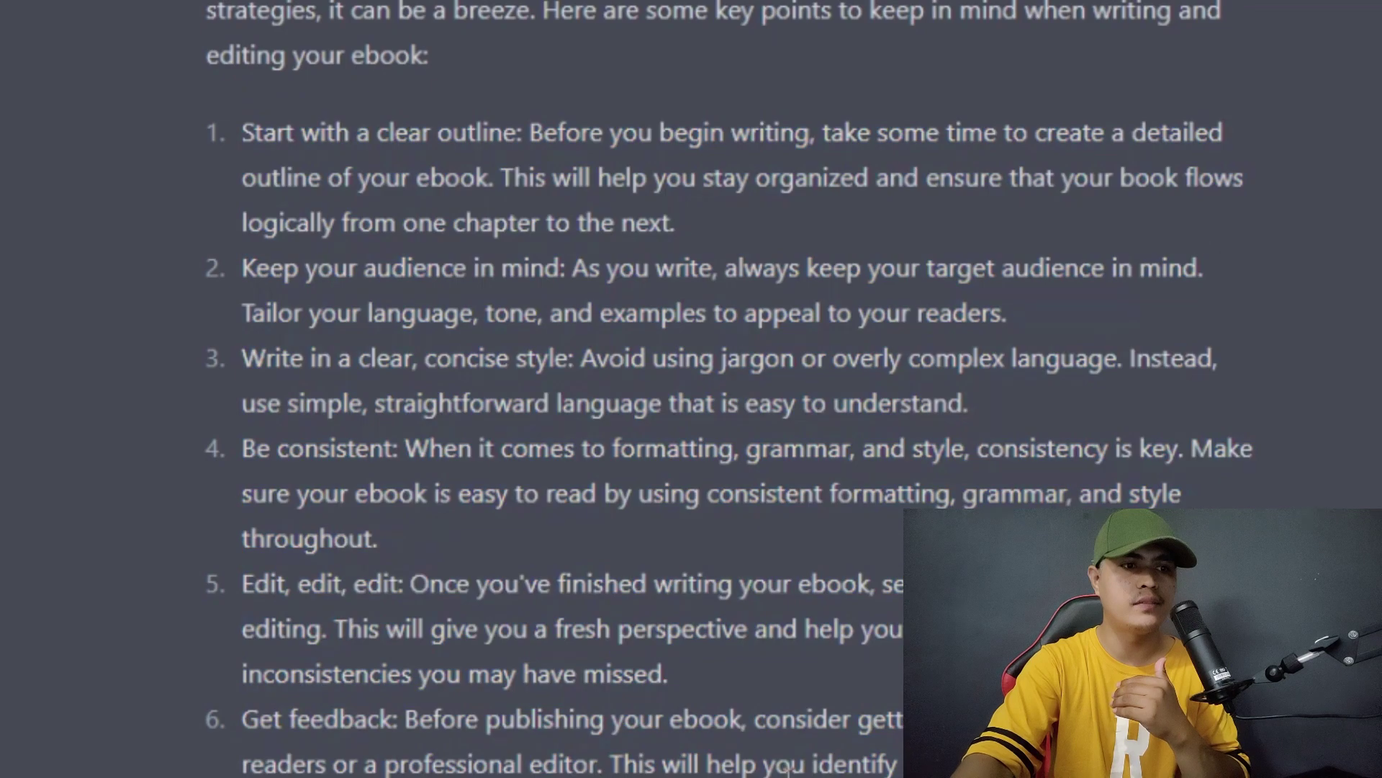
{"action": "scroll", "coordinate": [787, 769], "scroll_direction": "down", "scroll_amount": 14}
{"action": "left_click_drag", "start_coordinate": [361, 422], "coordinate": [648, 774]}
{"action": "scroll", "coordinate": [648, 504], "scroll_direction": "down", "scroll_amount": 5}
{"action": "left_click_drag", "start_coordinate": [315, 405], "coordinate": [864, 774]}
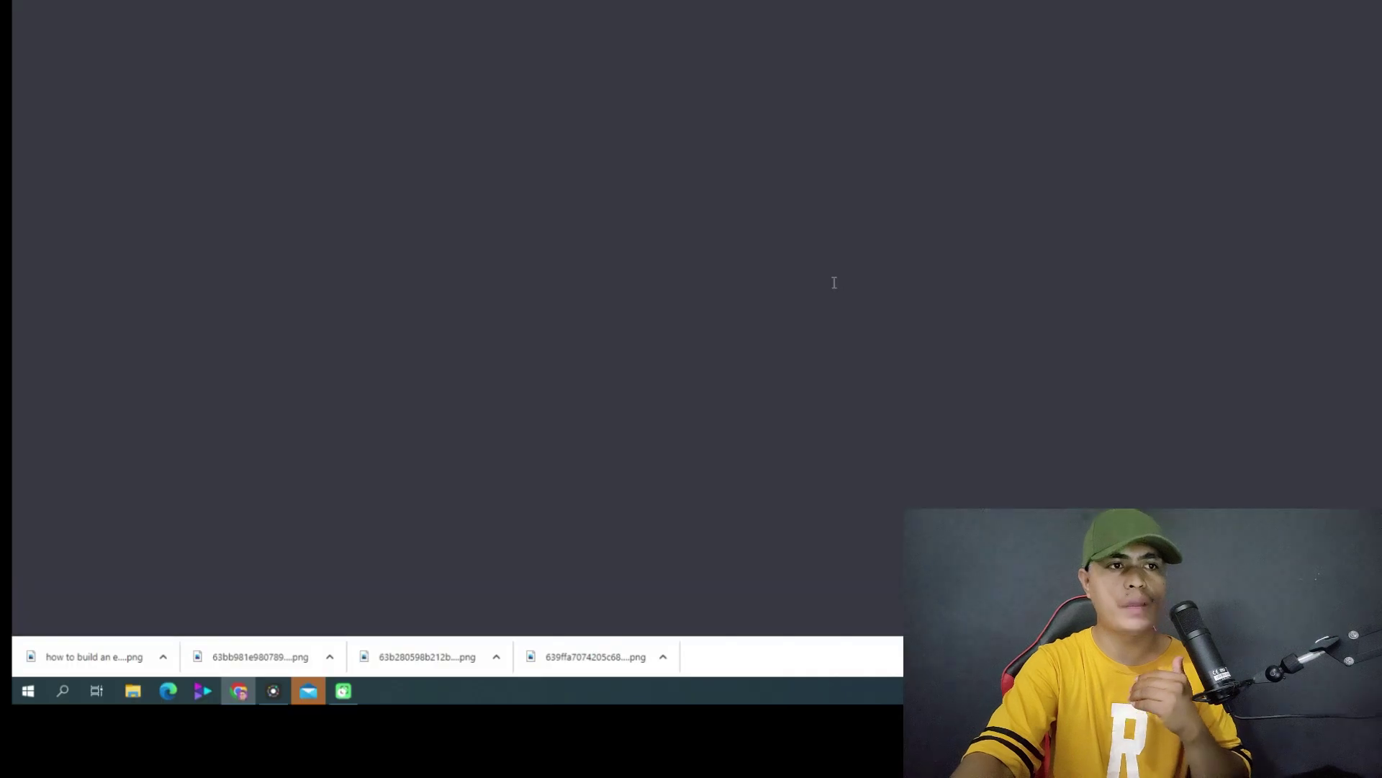
Switch to the ebook document in Google Docs and go to the "ProfitzBook" title on the first page
{"action": "scroll", "coordinate": [793, 353], "scroll_direction": "up", "scroll_amount": 7}
{"action": "scroll", "coordinate": [792, 353], "scroll_direction": "up", "scroll_amount": 10}
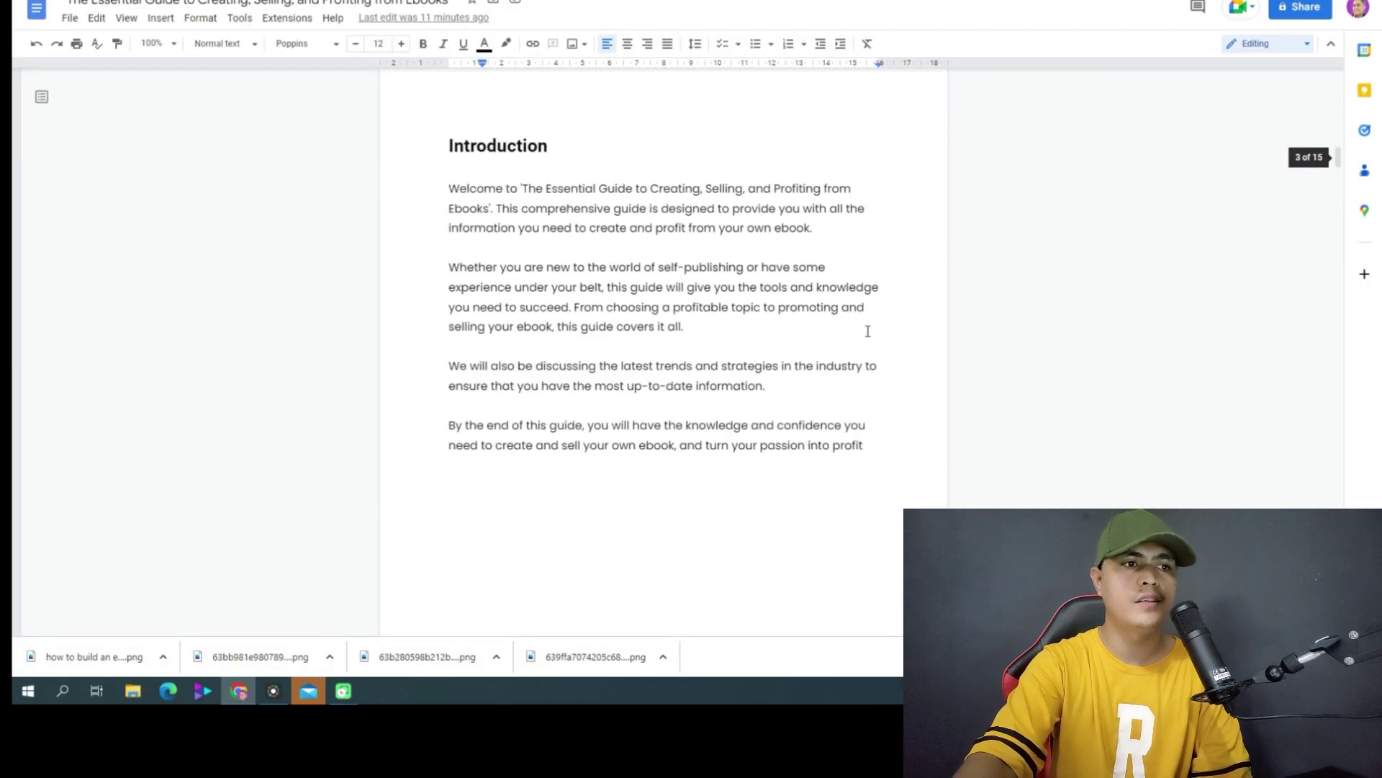
{"action": "scroll", "coordinate": [815, 281], "scroll_direction": "up", "scroll_amount": 10}
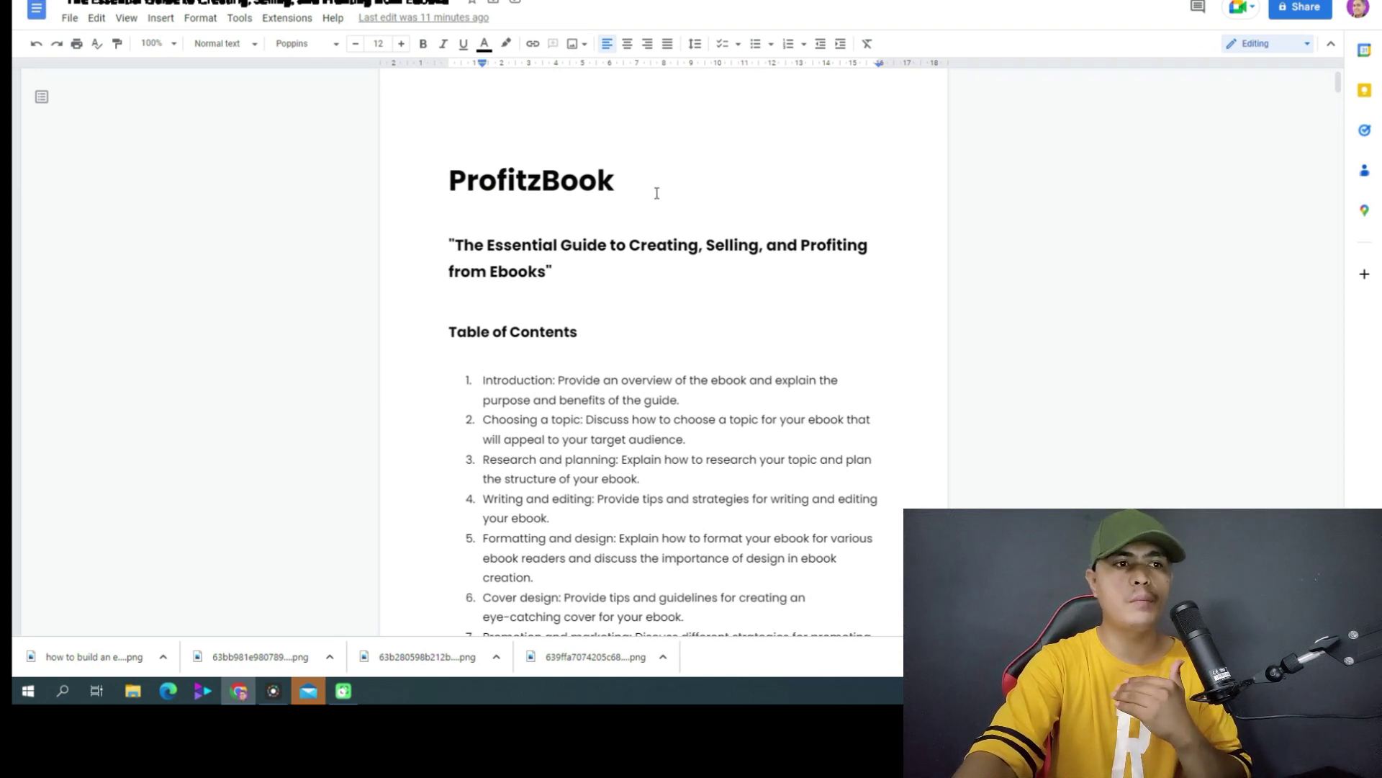
{"action": "double_click", "coordinate": [630, 180]}
{"action": "left_click", "coordinate": [646, 180]}
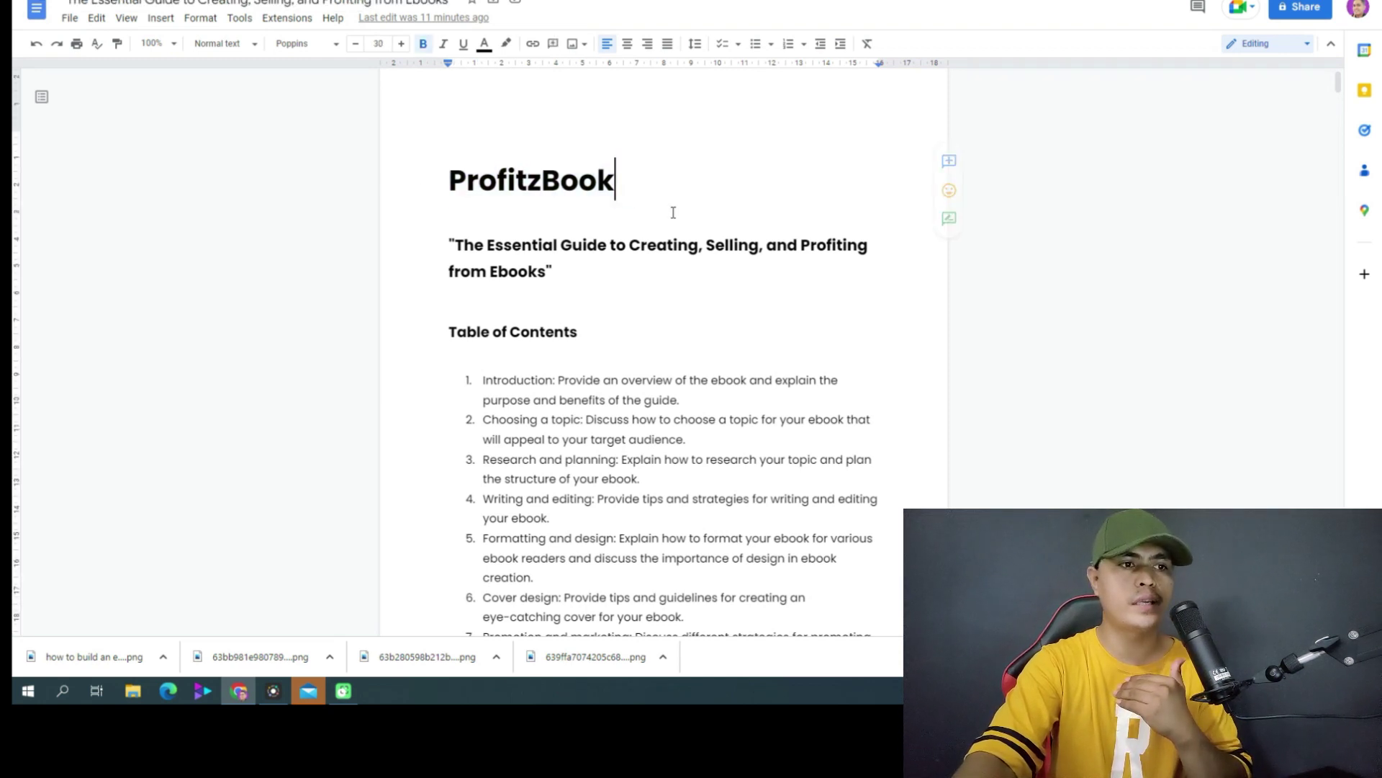
Highlight the subtitle "The Essential Guide to Creating, Selling, and Profiting from Ebooks" under the book title
{"action": "left_click_drag", "start_coordinate": [584, 273], "coordinate": [424, 236]}
{"action": "left_click", "coordinate": [560, 272]}
{"action": "left_click_drag", "start_coordinate": [560, 271], "coordinate": [429, 238]}
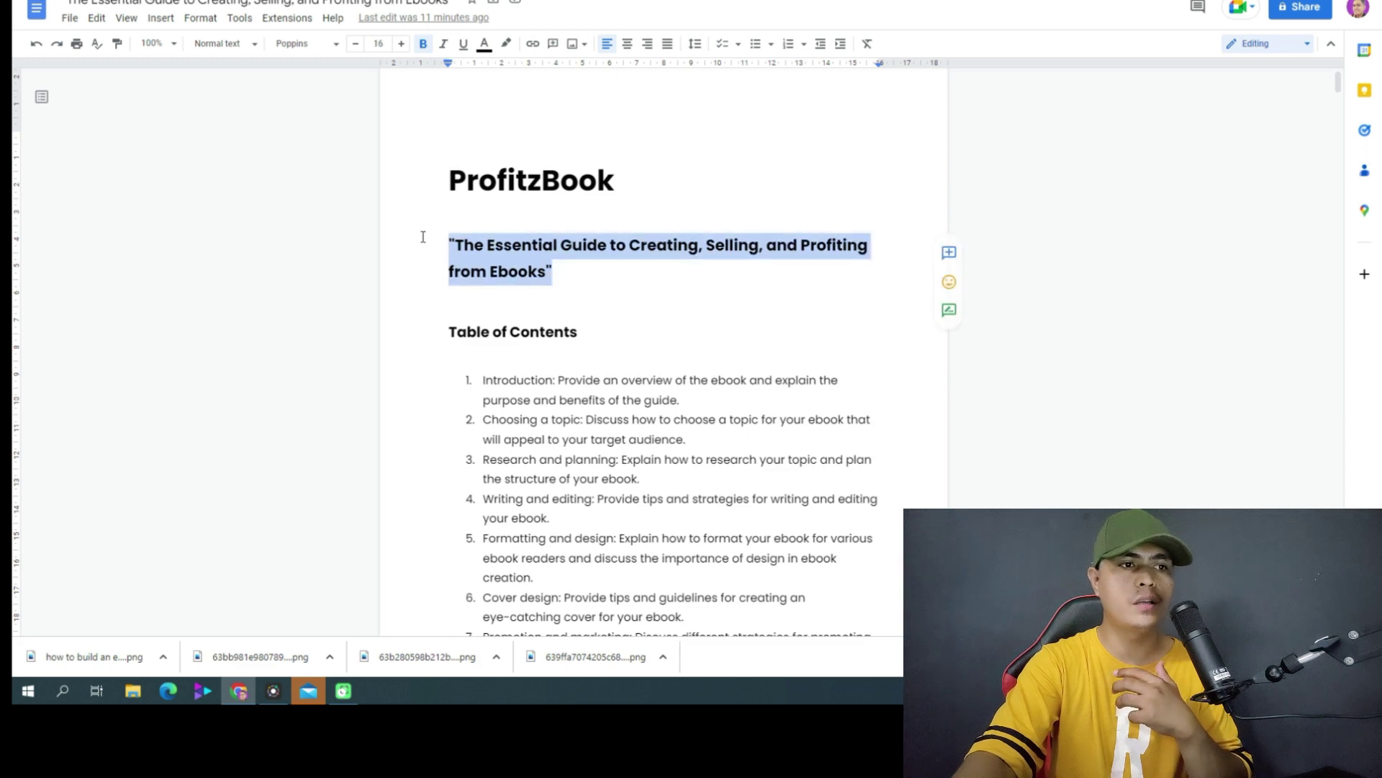
{"action": "left_click", "coordinate": [627, 278]}
Look over the table of contents pages and highlight the "Table of Contents" heading
{"action": "scroll", "coordinate": [625, 278], "scroll_direction": "down", "scroll_amount": 1}
{"action": "scroll", "coordinate": [625, 278], "scroll_direction": "down", "scroll_amount": 5}
{"action": "scroll", "coordinate": [633, 296], "scroll_direction": "up", "scroll_amount": 3}
{"action": "scroll", "coordinate": [648, 324], "scroll_direction": "down", "scroll_amount": 8}
{"action": "scroll", "coordinate": [656, 337], "scroll_direction": "down", "scroll_amount": 2}
{"action": "scroll", "coordinate": [655, 328], "scroll_direction": "up", "scroll_amount": 9}
{"action": "left_click", "coordinate": [673, 165]}
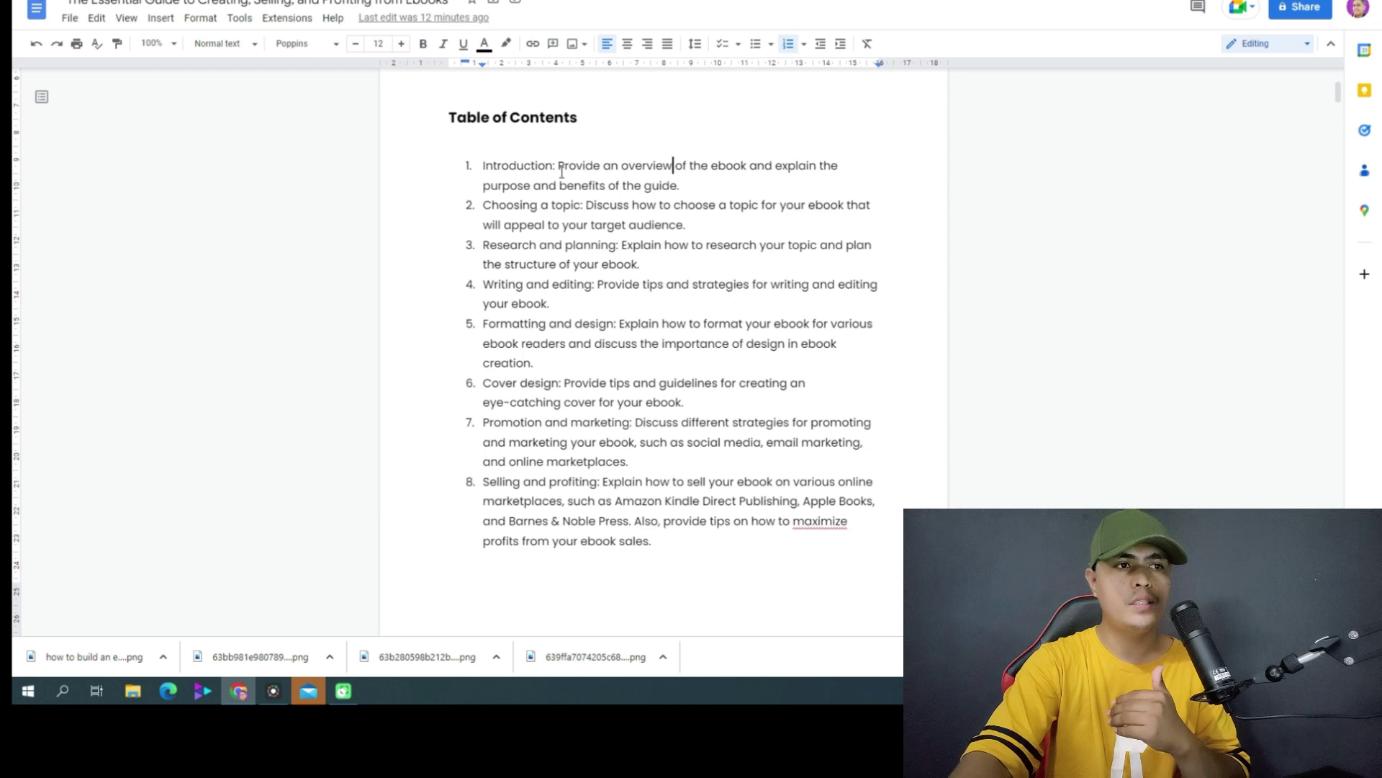
{"action": "left_click_drag", "start_coordinate": [447, 122], "coordinate": [614, 124]}
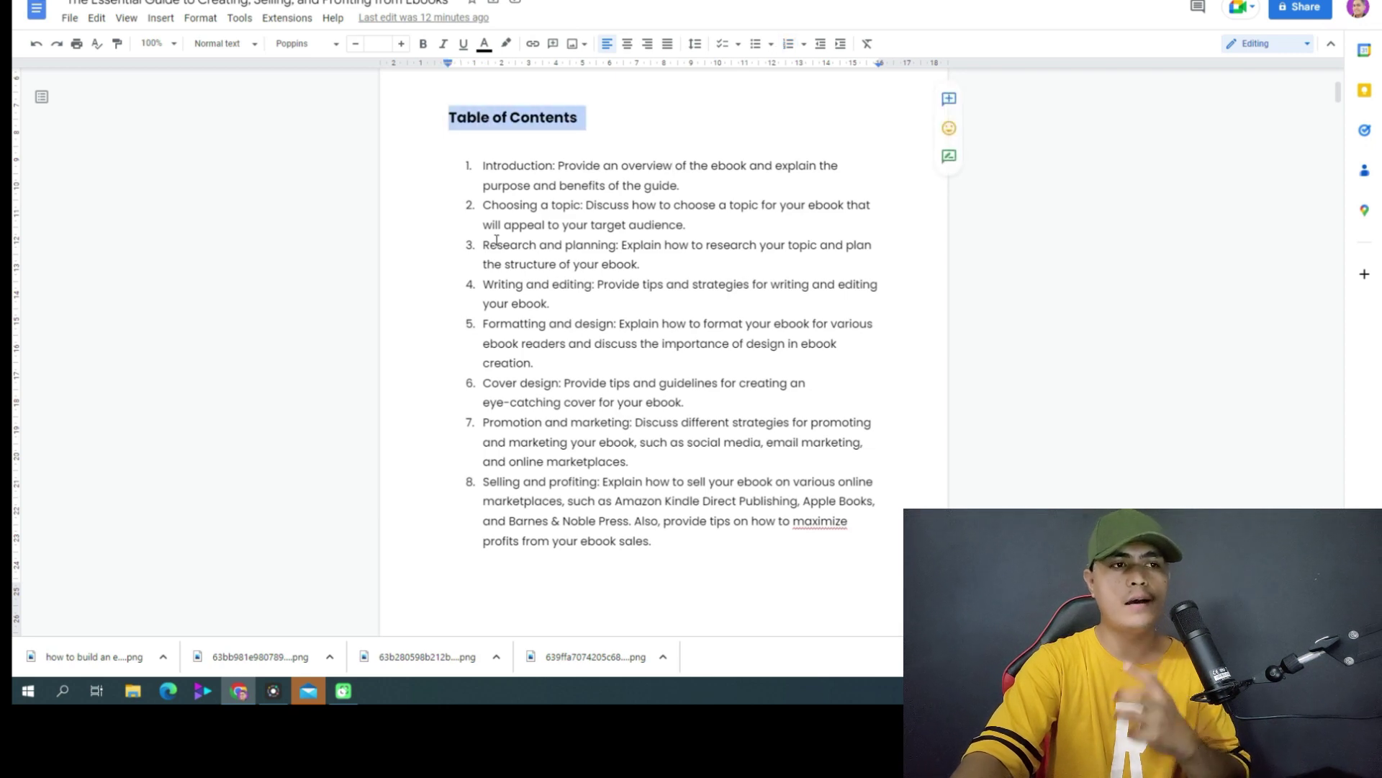
Compare the 10-section outline in ChatGPT with the document's table of contents and highlight its entries
{"action": "key", "text": "ctrl+Tab"}
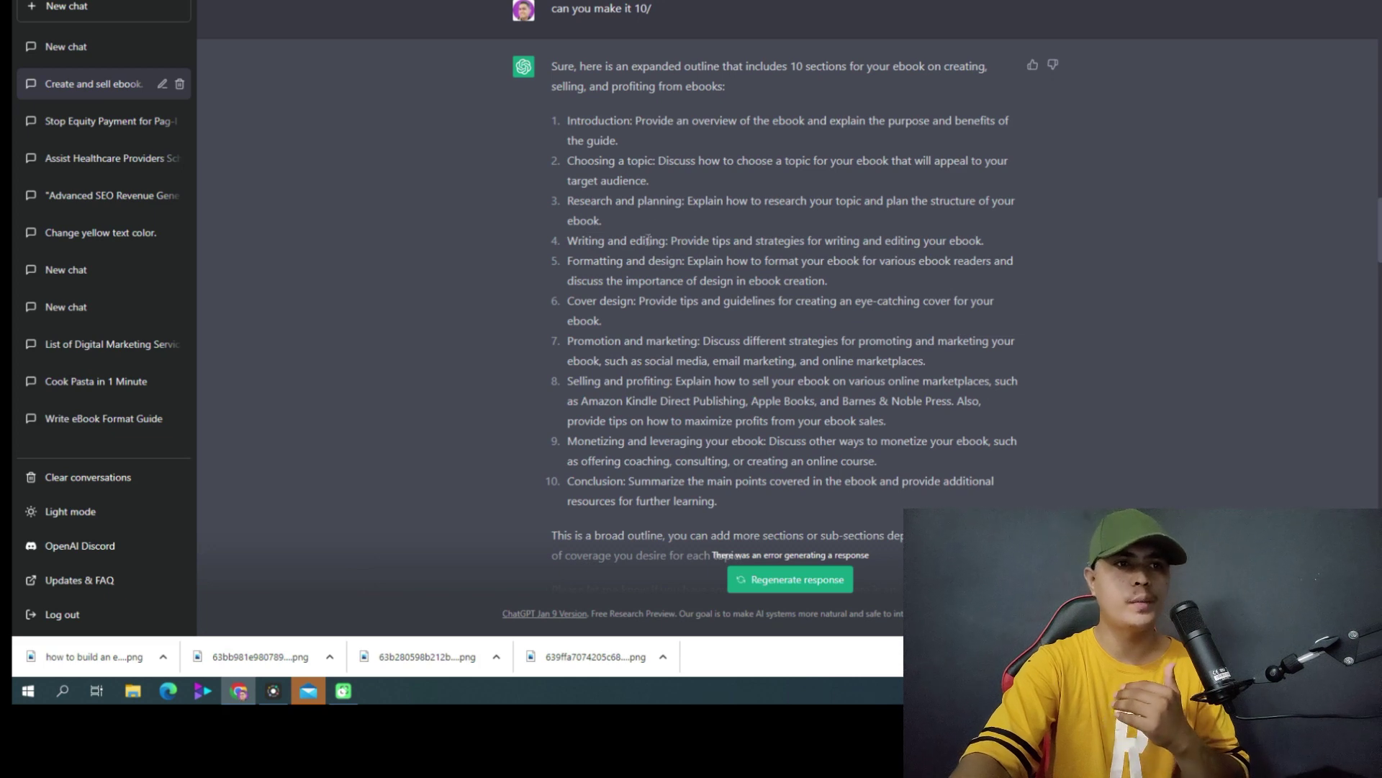
{"action": "key", "text": "ctrl+Tab"}
{"action": "left_click_drag", "start_coordinate": [483, 165], "coordinate": [767, 423]}
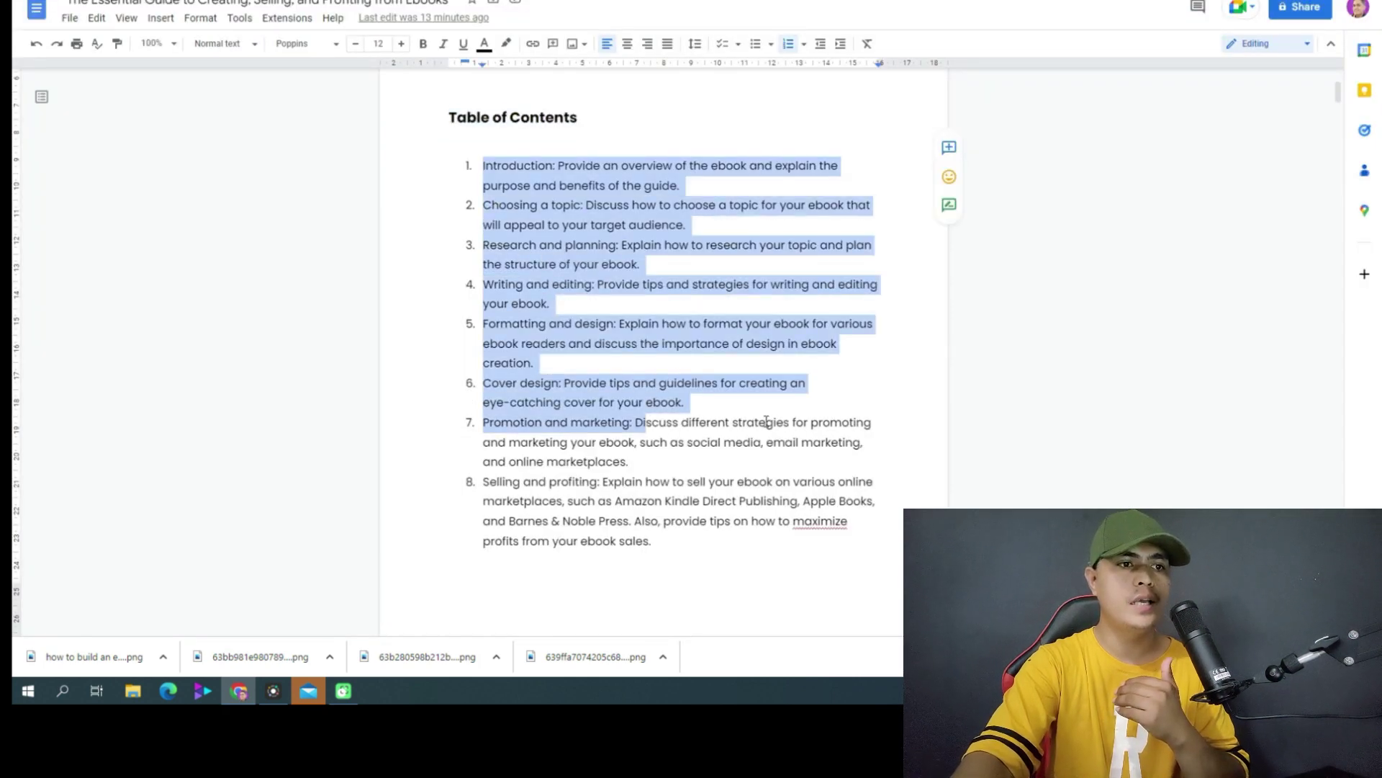
{"action": "left_click", "coordinate": [767, 423]}
Highlight the "Introduction" heading and the "Choosing a topic" section heading in the ebook's body
{"action": "scroll", "coordinate": [748, 425], "scroll_direction": "down", "scroll_amount": 10}
{"action": "scroll", "coordinate": [725, 429], "scroll_direction": "down", "scroll_amount": 8}
{"action": "left_click_drag", "start_coordinate": [451, 268], "coordinate": [670, 271]}
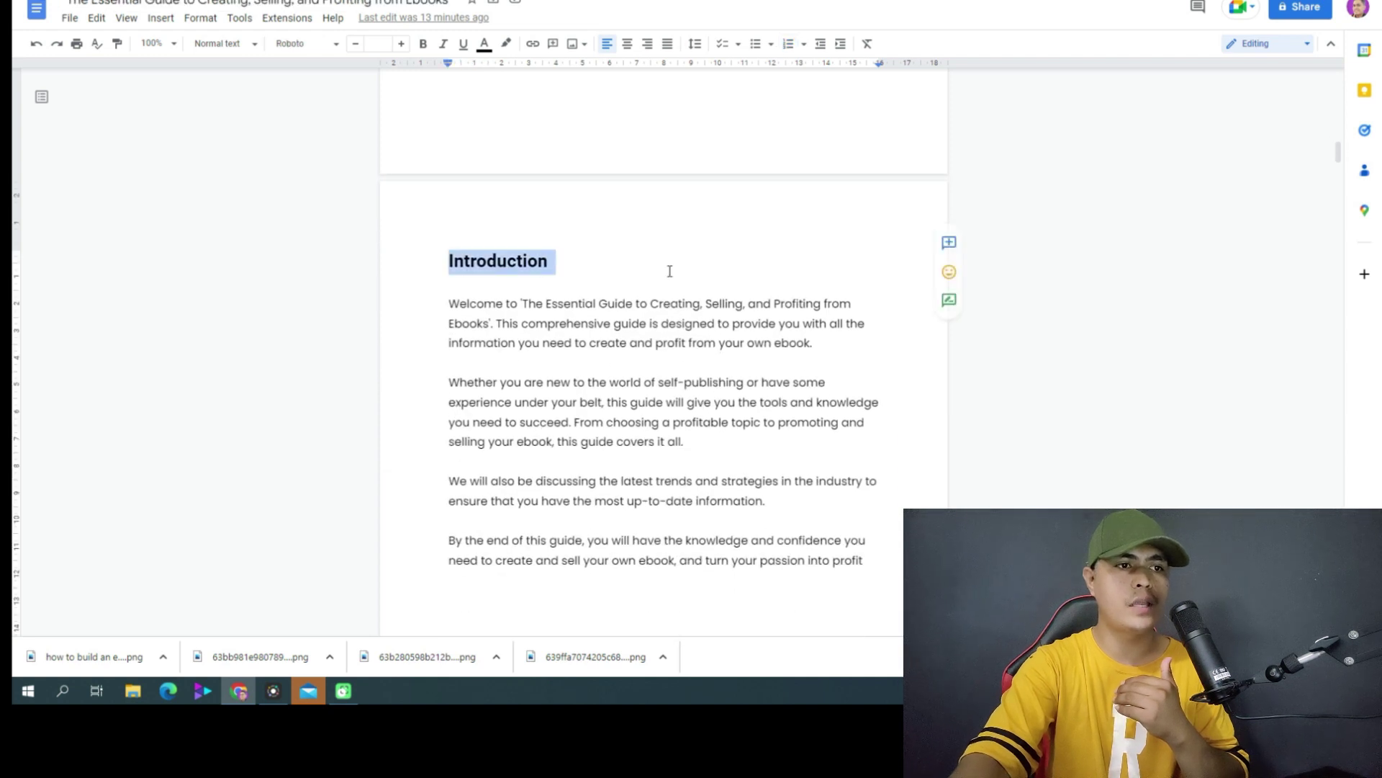
{"action": "scroll", "coordinate": [669, 271], "scroll_direction": "down", "scroll_amount": 12}
{"action": "left_click_drag", "start_coordinate": [456, 358], "coordinate": [799, 378]}
Return to the table of contents and highlight its "Choosing a topic" entry
{"action": "scroll", "coordinate": [824, 387], "scroll_direction": "up", "scroll_amount": 12}
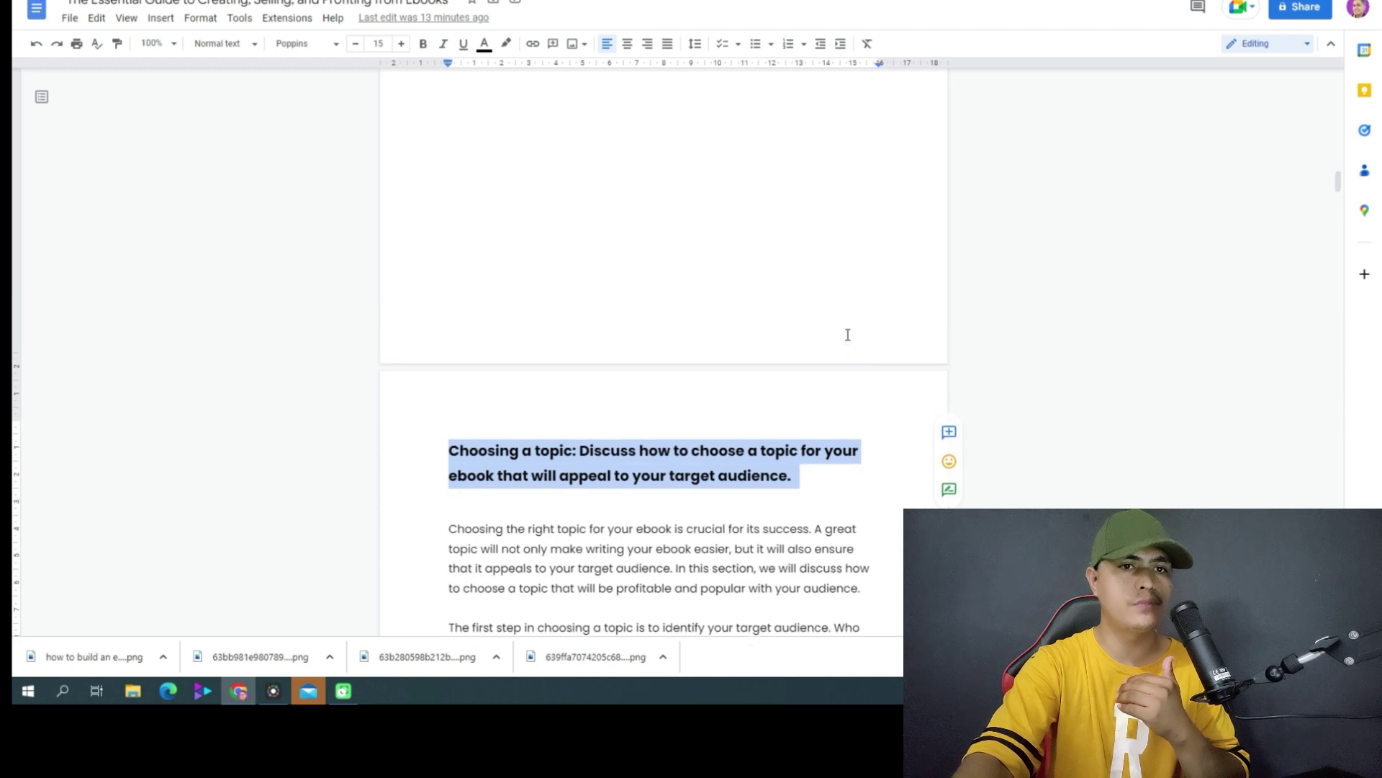
{"action": "scroll", "coordinate": [818, 309], "scroll_direction": "up", "scroll_amount": 10}
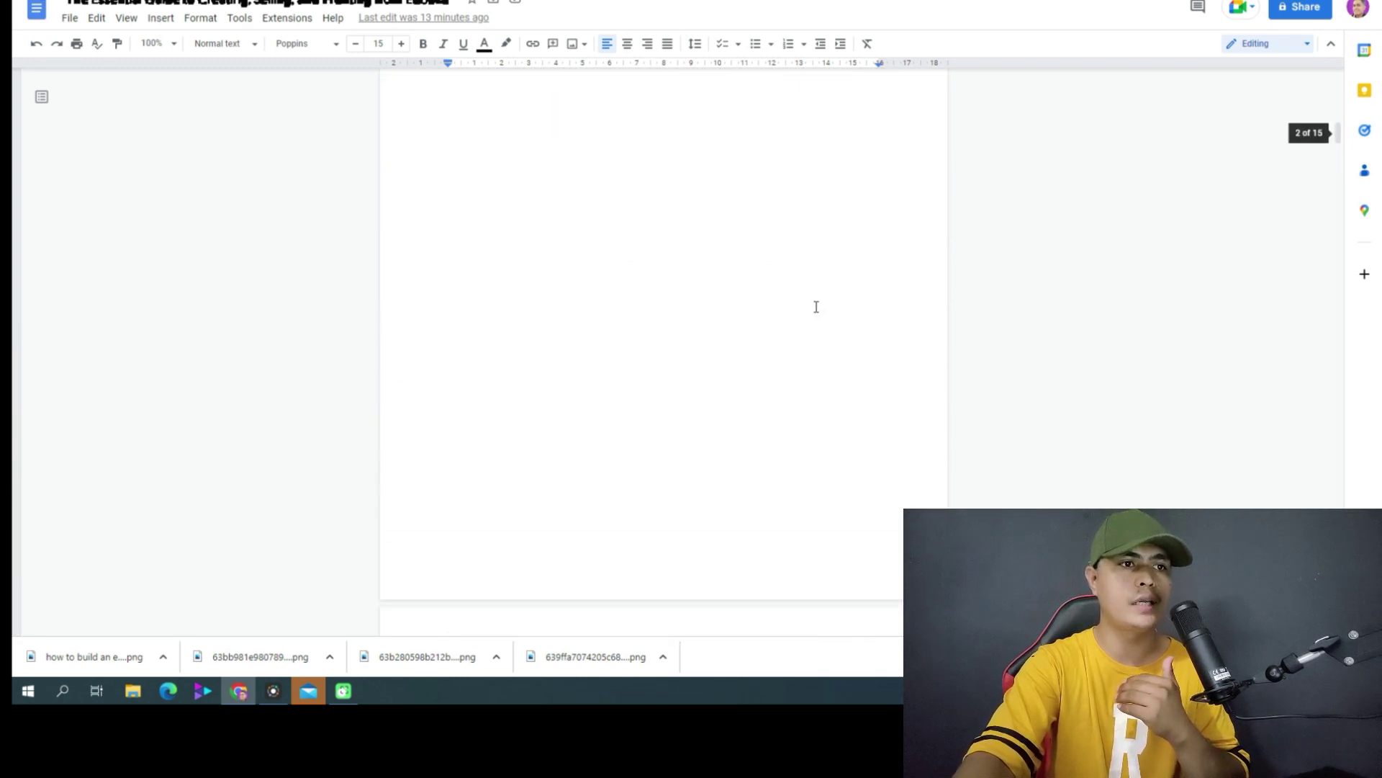
{"action": "scroll", "coordinate": [812, 281], "scroll_direction": "up", "scroll_amount": 3}
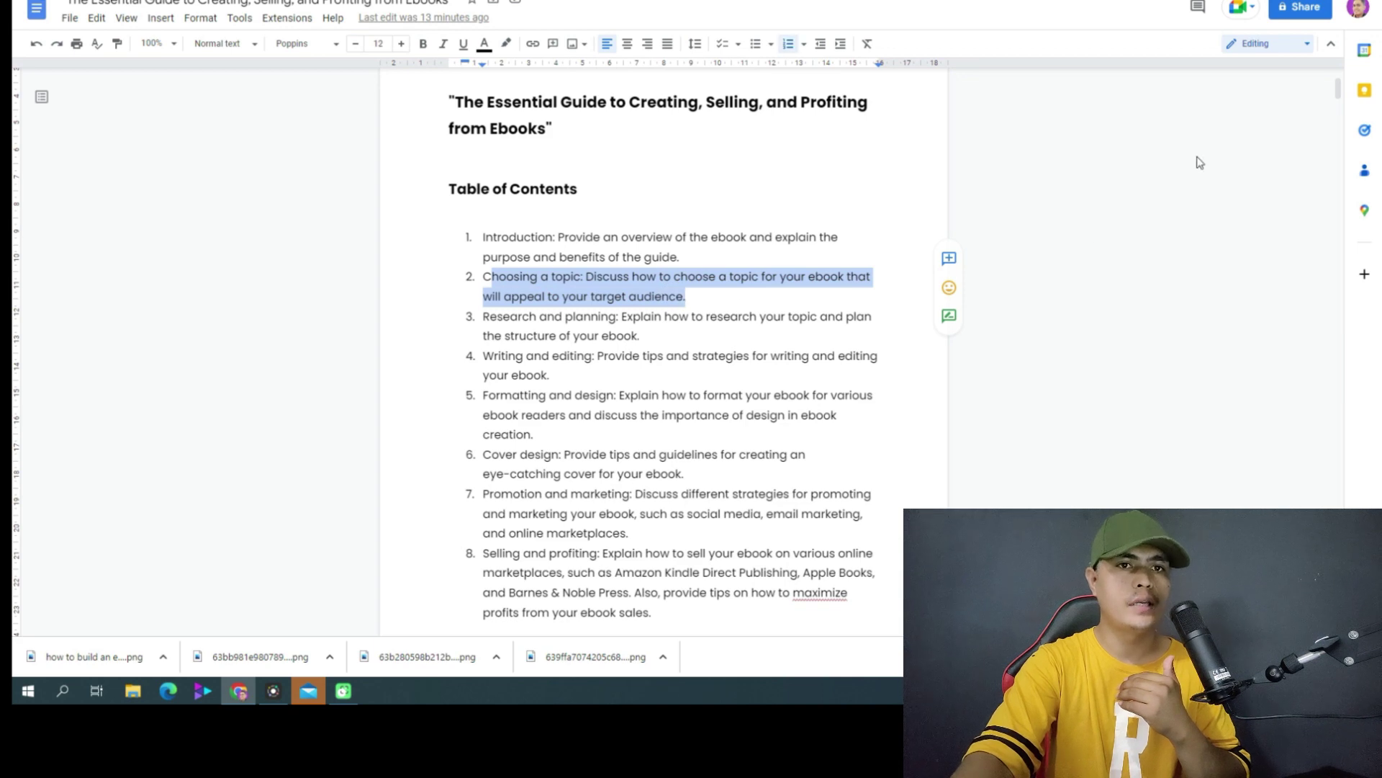
Go to the list of tips for selling on online marketplaces and point out the Amazon Kindle Direct Publishing and Apple Books items
{"action": "left_click_drag", "start_coordinate": [1337, 89], "coordinate": [1338, 465]}
{"action": "left_click", "coordinate": [586, 117]}
{"action": "left_click", "coordinate": [472, 168]}
{"action": "left_click", "coordinate": [512, 182]}
{"action": "left_click", "coordinate": [677, 182]}
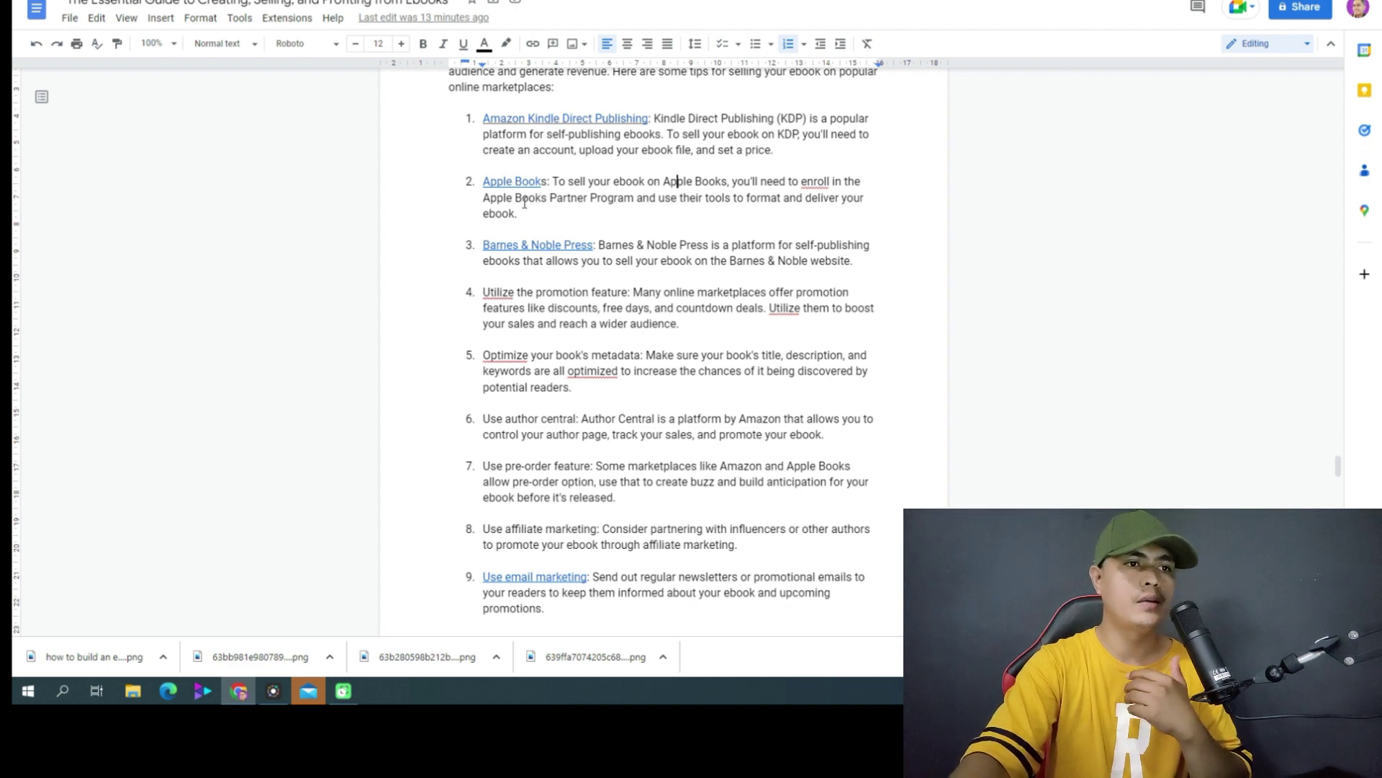
Review the monetization and conclusion sections through to the end and highlight the "From The Author" heading
{"action": "scroll", "coordinate": [596, 280], "scroll_direction": "down", "scroll_amount": 15}
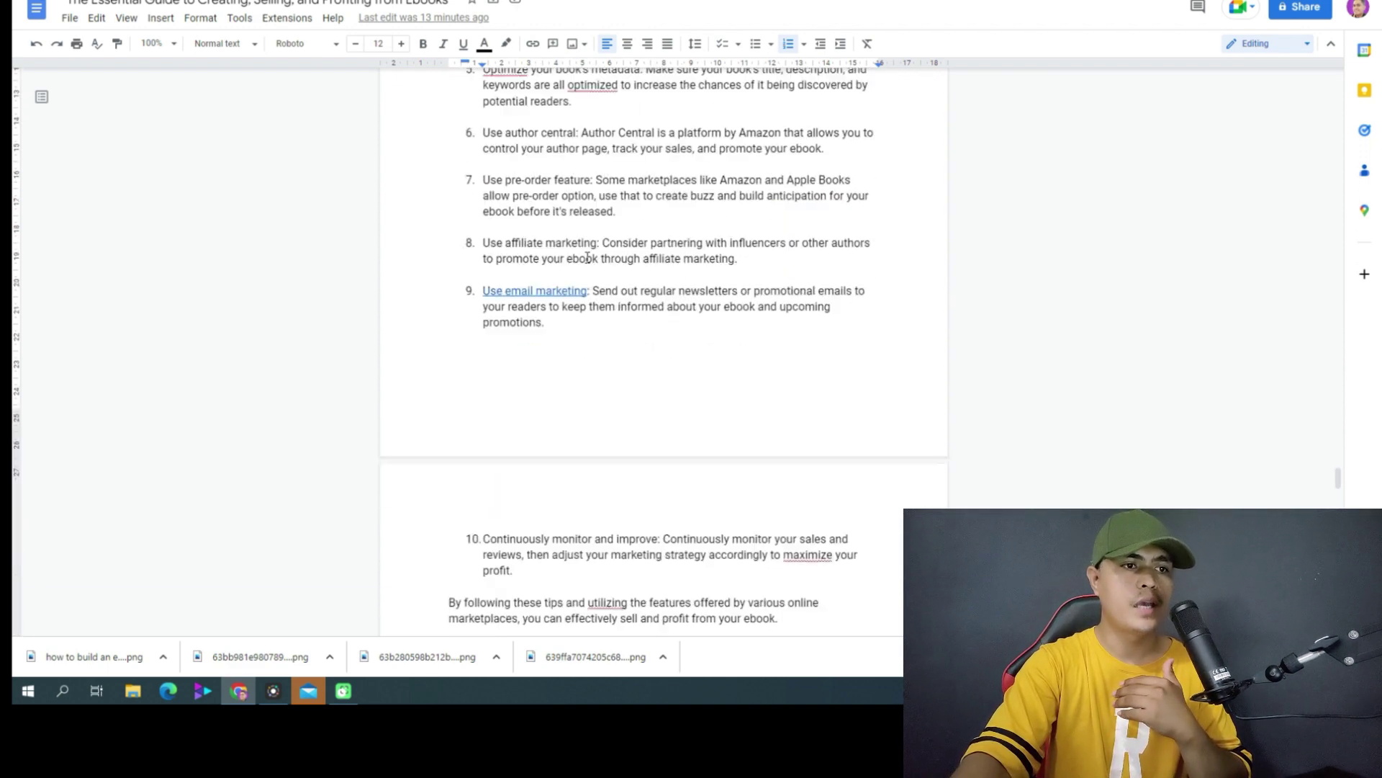
{"action": "scroll", "coordinate": [572, 260], "scroll_direction": "down", "scroll_amount": 17}
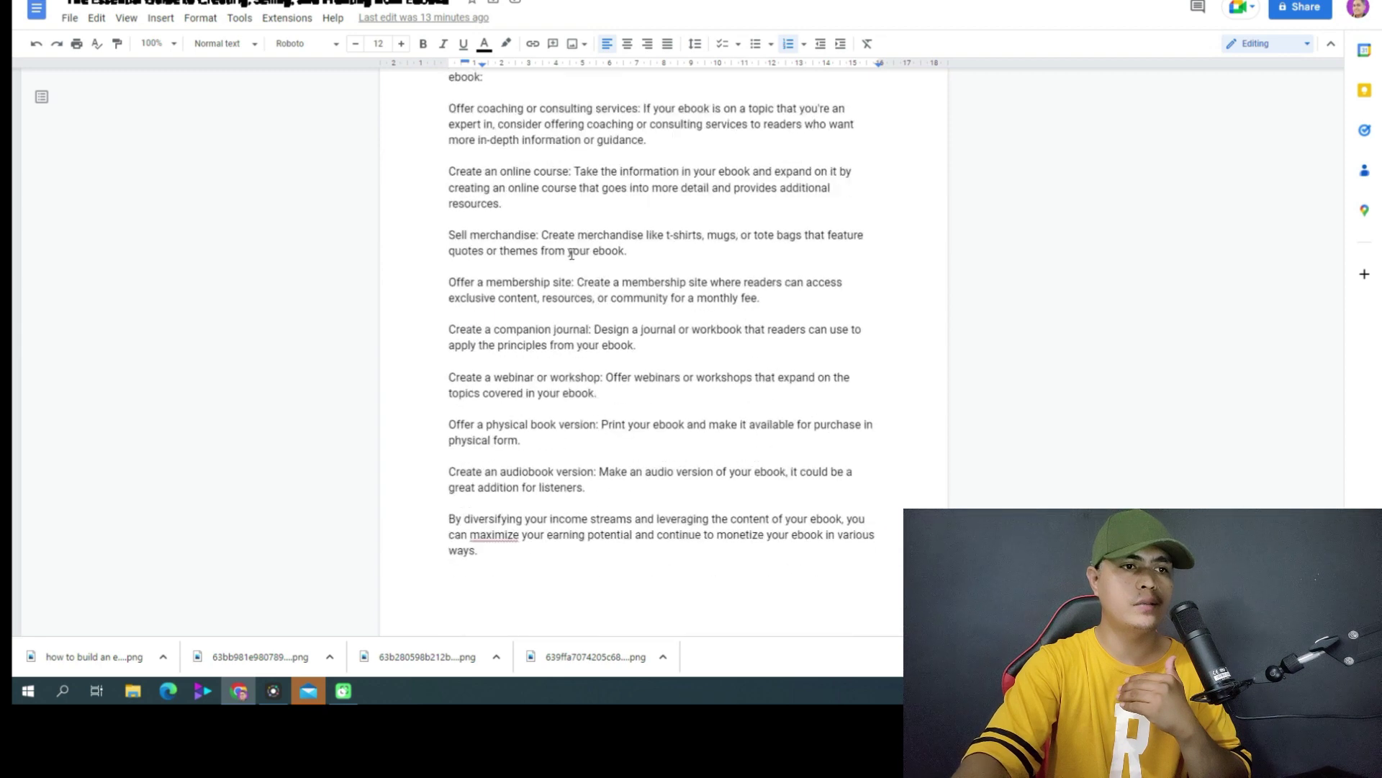
{"action": "scroll", "coordinate": [564, 248], "scroll_direction": "up", "scroll_amount": 3}
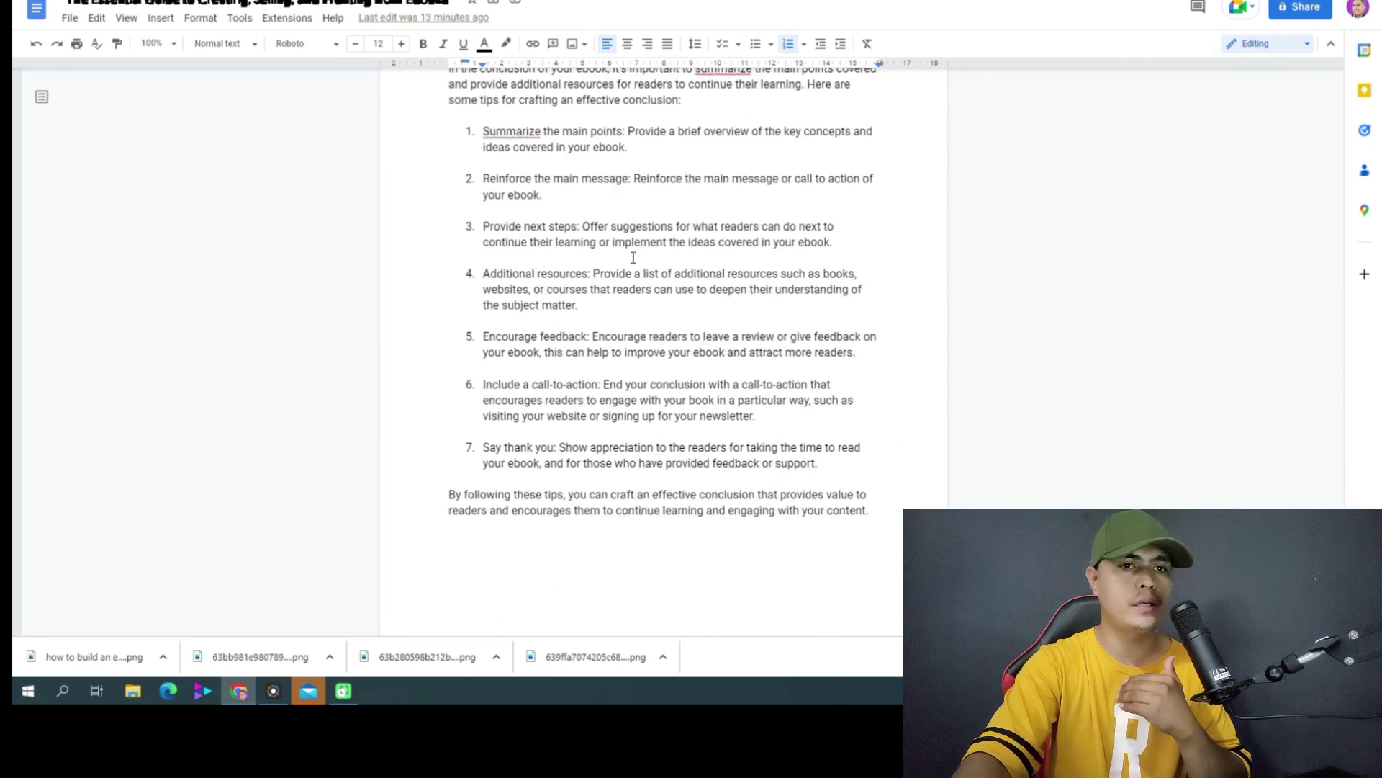
{"action": "scroll", "coordinate": [753, 383], "scroll_direction": "down", "scroll_amount": 9}
{"action": "scroll", "coordinate": [731, 349], "scroll_direction": "down", "scroll_amount": 1}
{"action": "left_click_drag", "start_coordinate": [581, 274], "coordinate": [429, 275]}
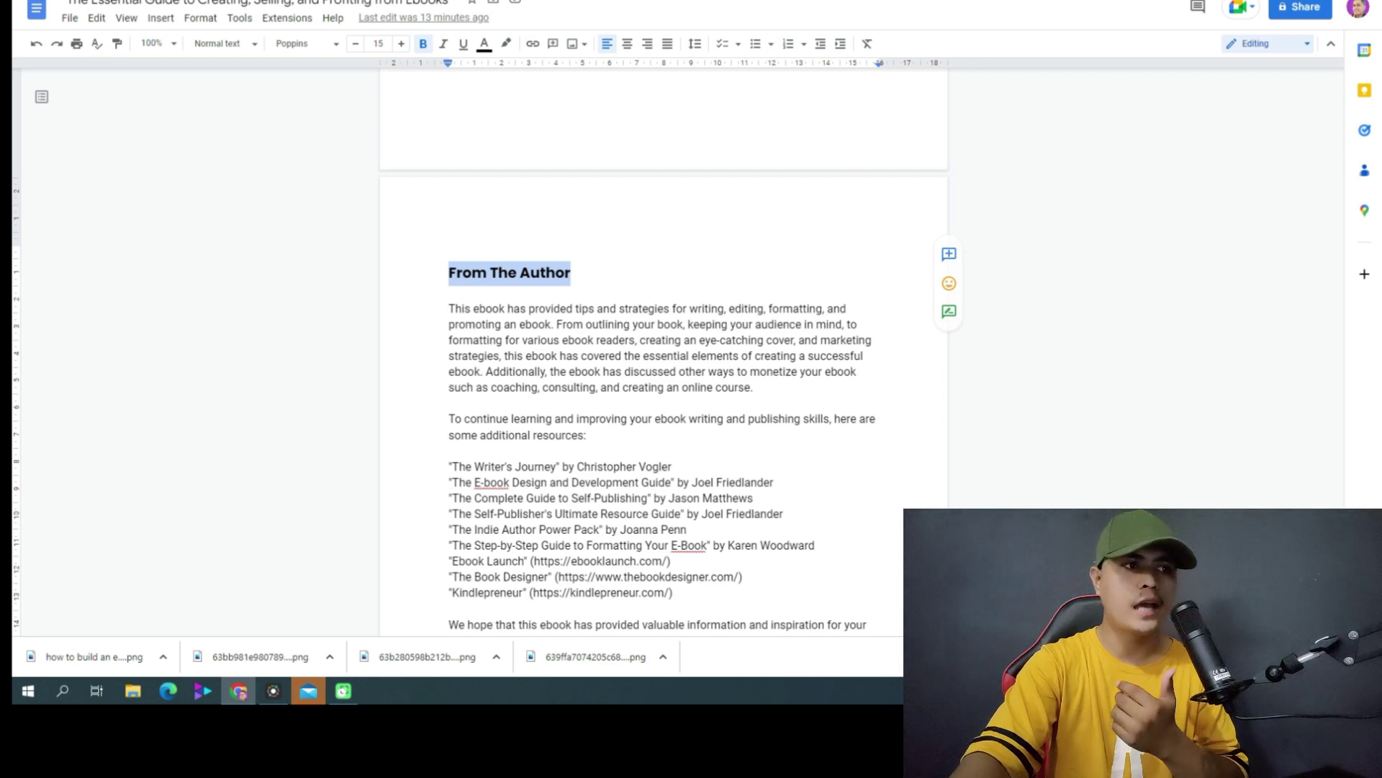
Check the ChatGPT chat about the remaining outlines and return to the ebook document
{"action": "left_click", "coordinate": [216, 2]}
{"action": "key", "text": "ctrl+Tab"}
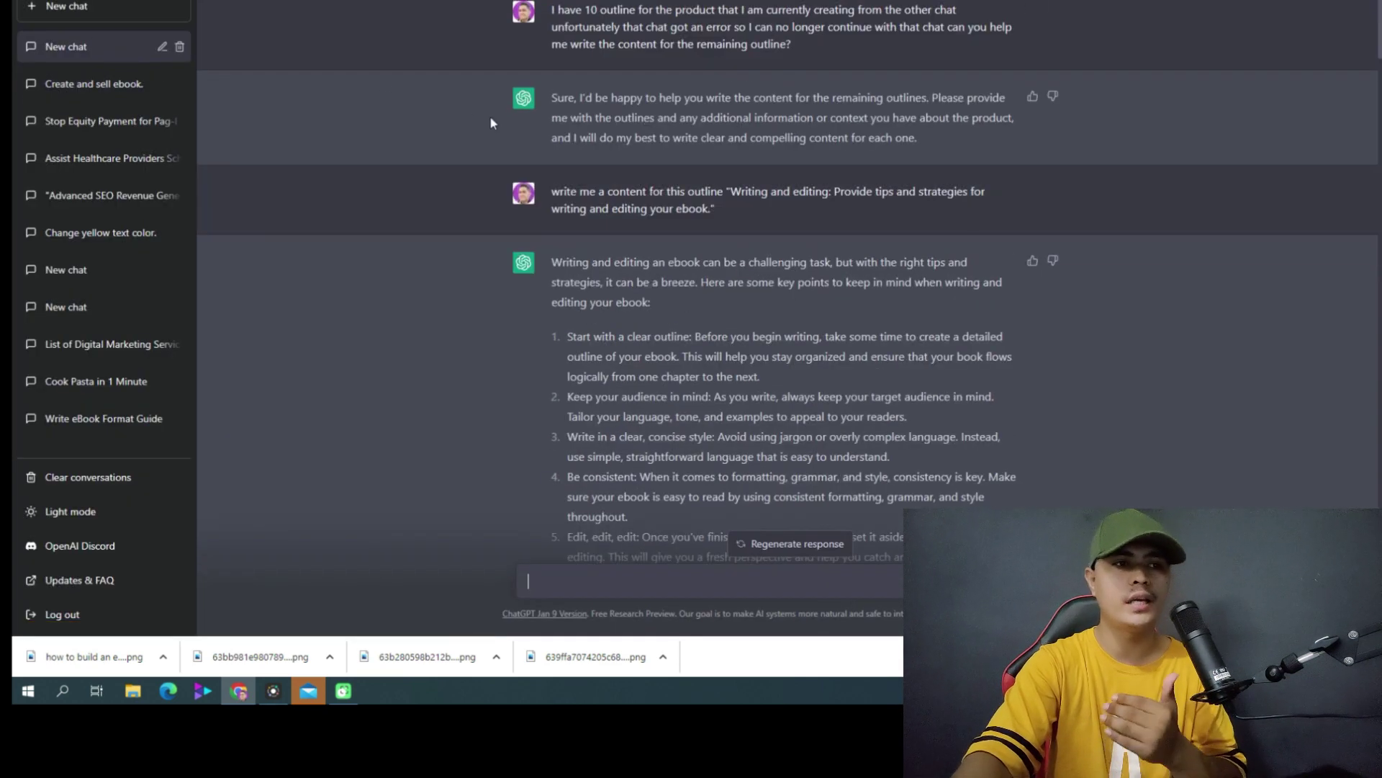
{"action": "key", "text": "ctrl+shift+Tab"}
Highlight the body text of "From The Author" and its list of additional resources
{"action": "scroll", "coordinate": [520, 375], "scroll_direction": "down", "scroll_amount": 3}
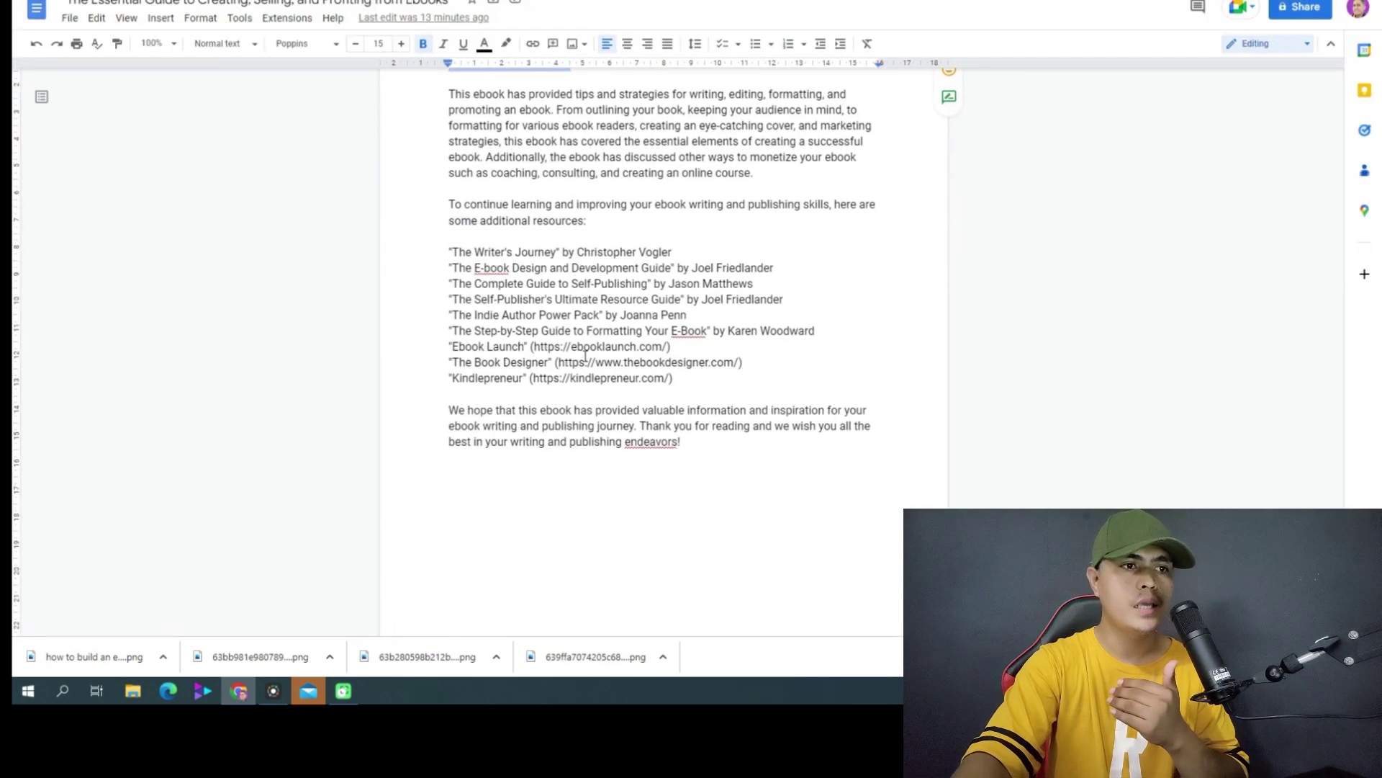
{"action": "scroll", "coordinate": [464, 305], "scroll_direction": "up", "scroll_amount": 2}
{"action": "left_click_drag", "start_coordinate": [447, 237], "coordinate": [749, 629]}
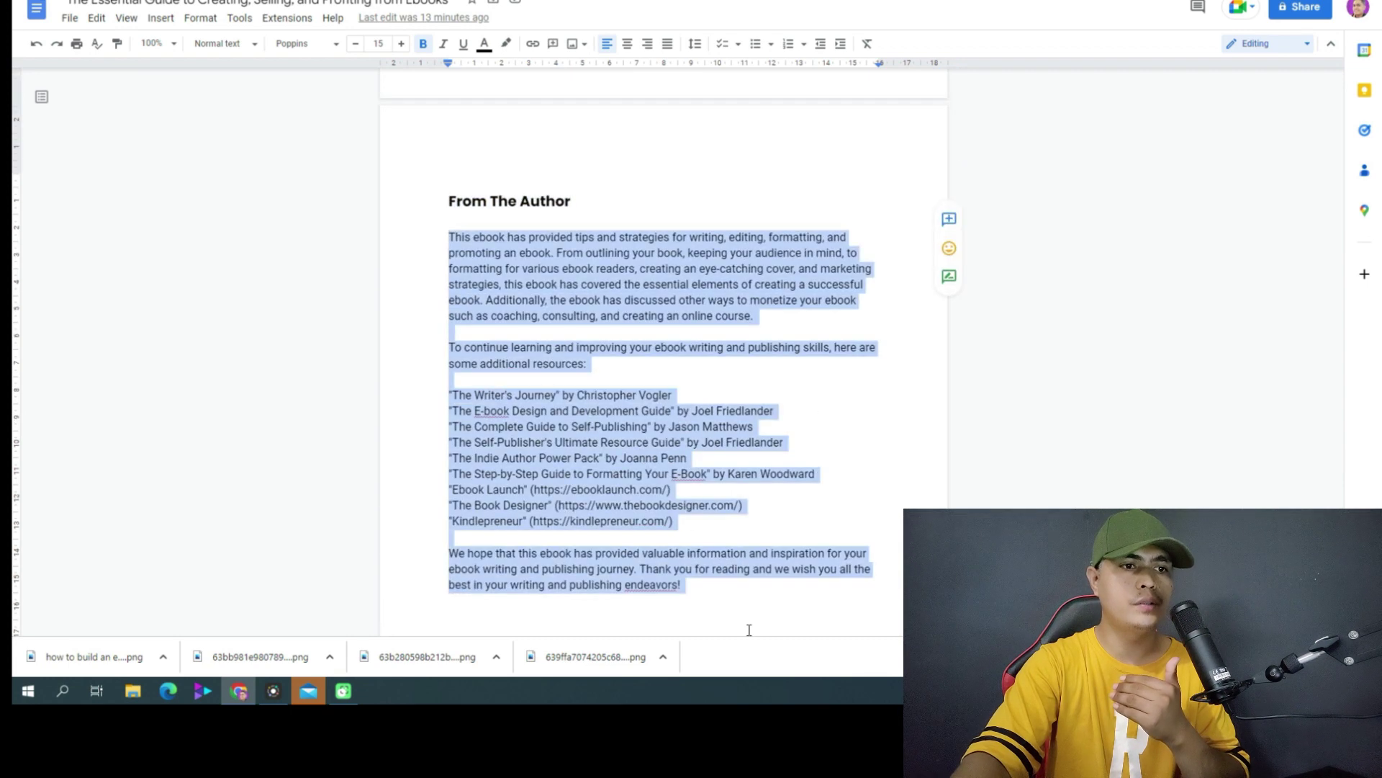
{"action": "left_click", "coordinate": [732, 567]}
{"action": "left_click_drag", "start_coordinate": [706, 514], "coordinate": [452, 395]}
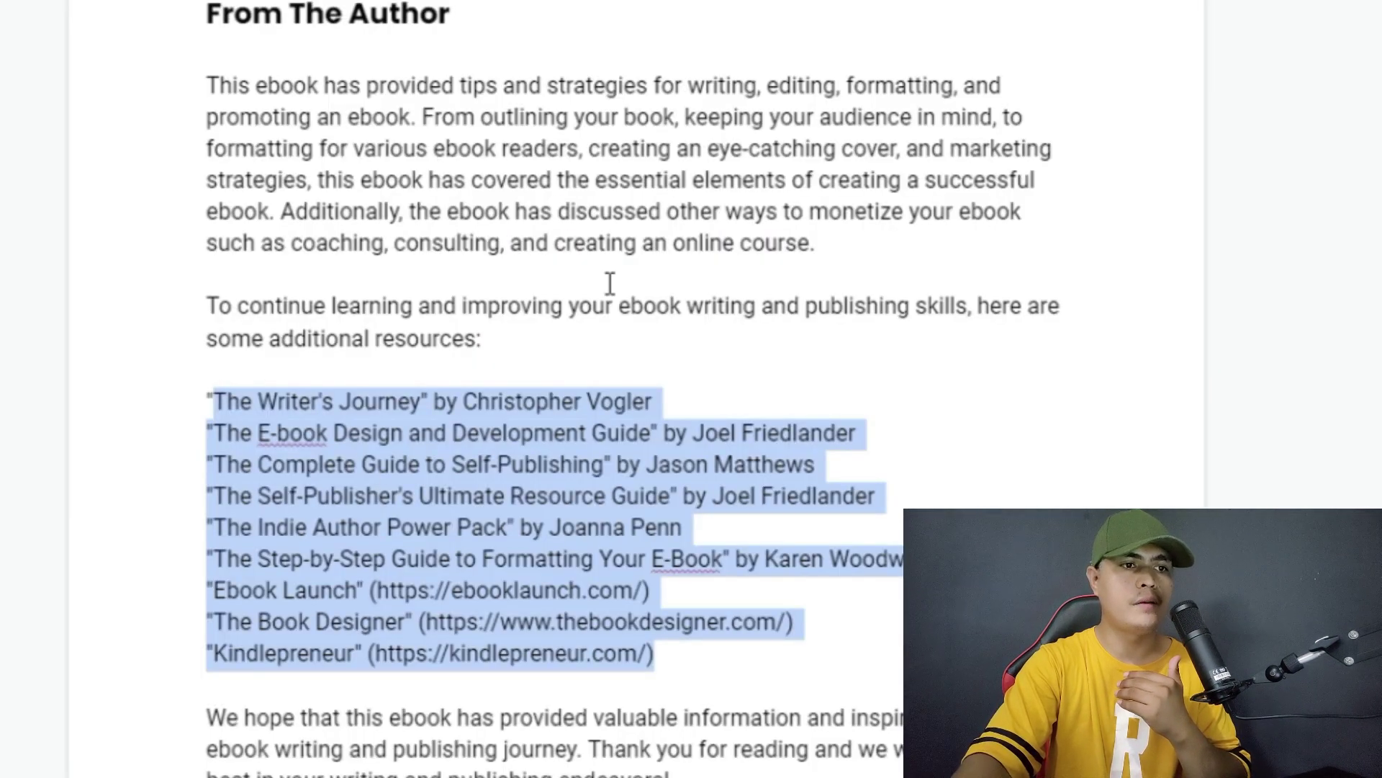
{"action": "left_click", "coordinate": [610, 282]}
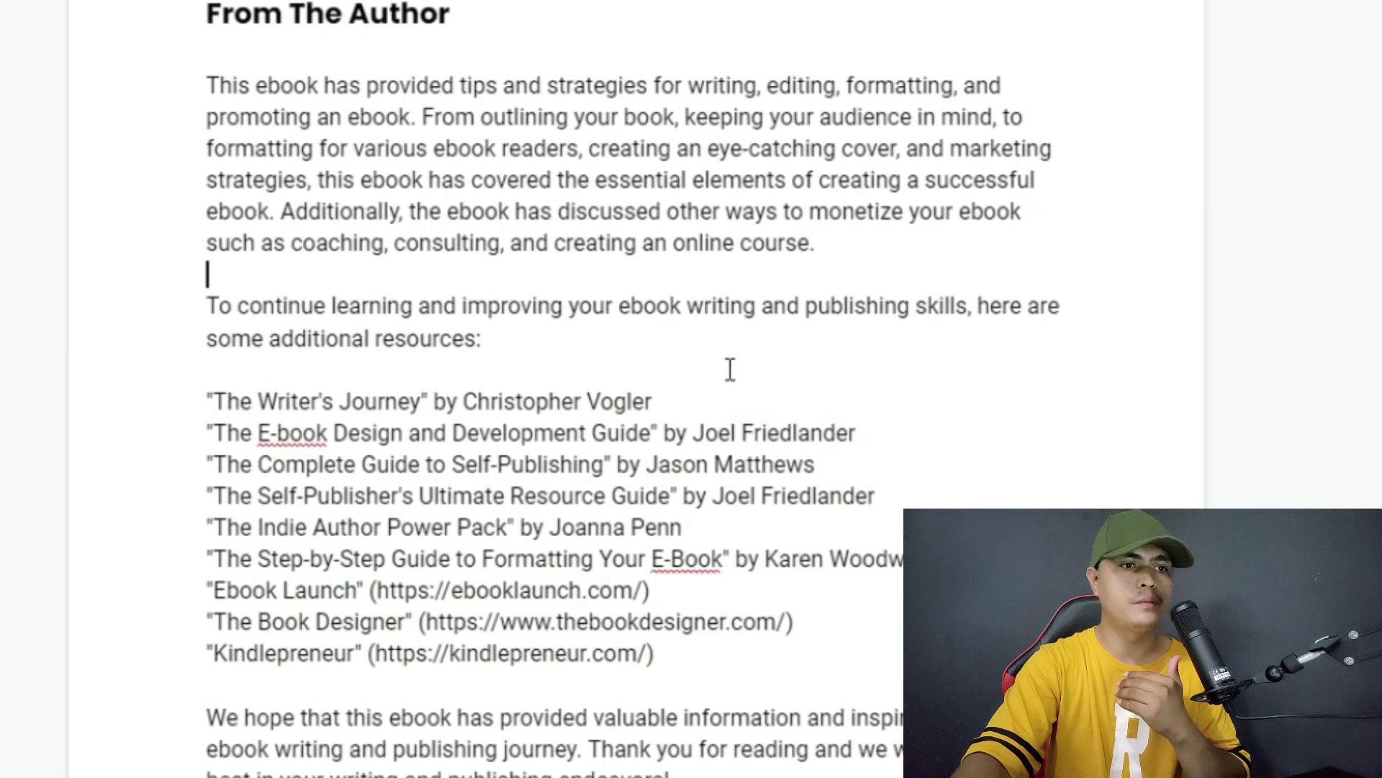
{"action": "scroll", "coordinate": [679, 382], "scroll_direction": "down", "scroll_amount": 4}
{"action": "left_click_drag", "start_coordinate": [723, 364], "coordinate": [167, 105]}
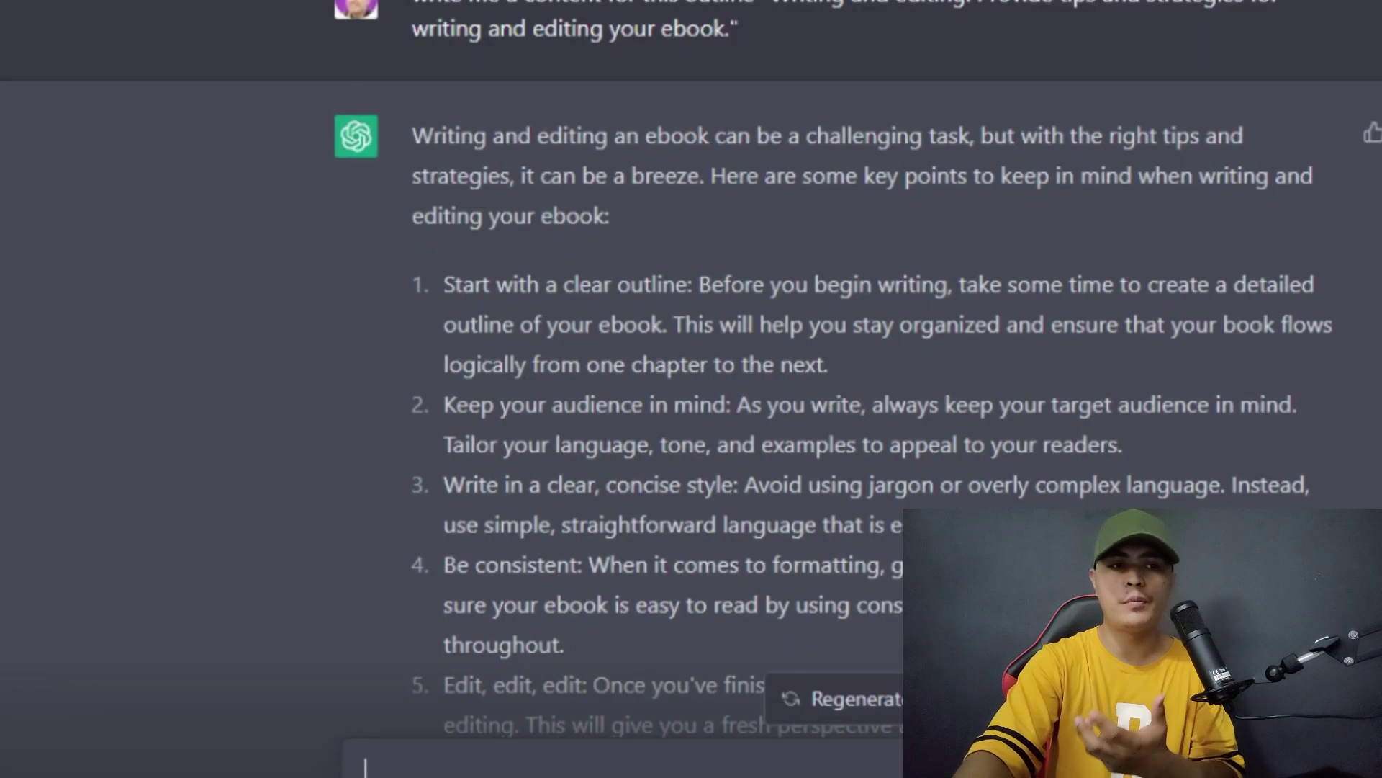
Go through the ChatGPT chat from the "Writing and editing" content to the last generated response
{"action": "scroll", "coordinate": [627, 191], "scroll_direction": "down", "scroll_amount": 8}
{"action": "scroll", "coordinate": [626, 360], "scroll_direction": "down", "scroll_amount": 20}
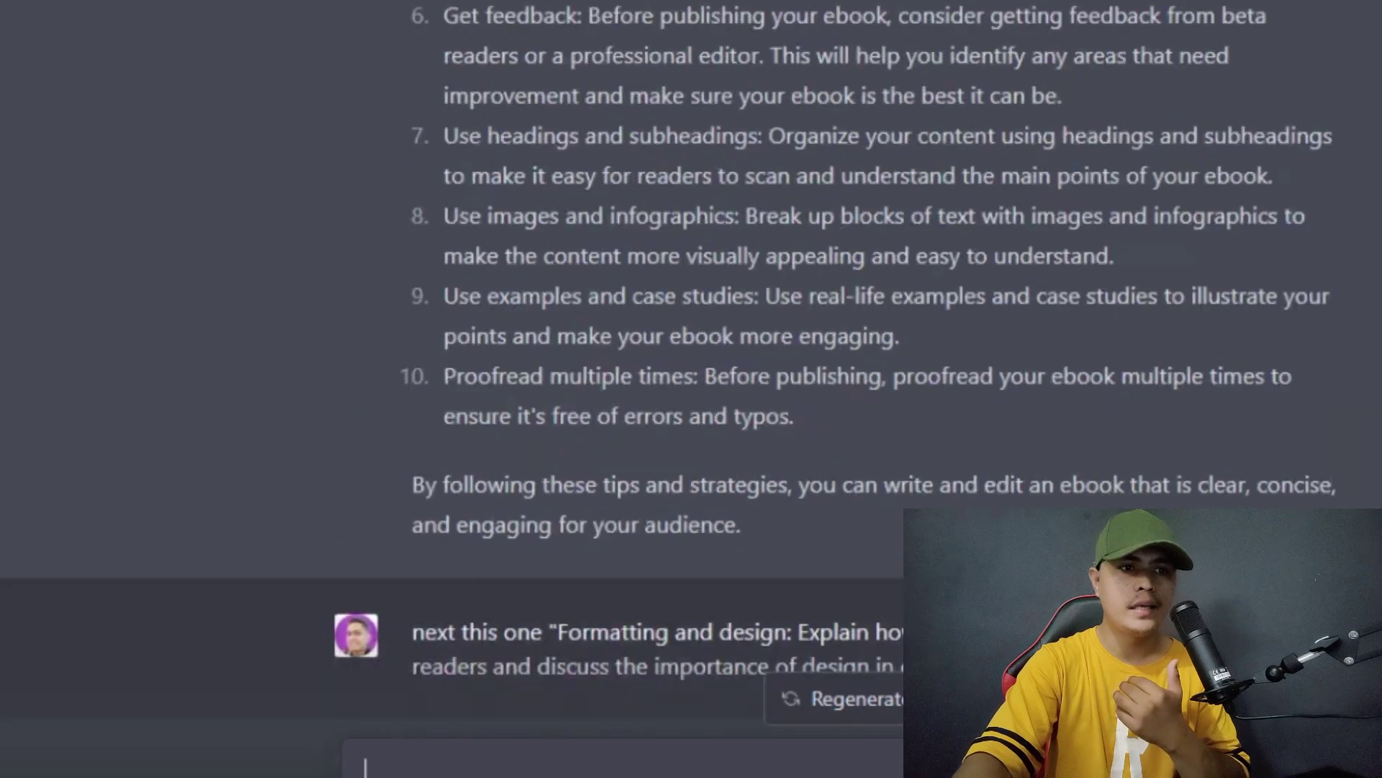
{"action": "scroll", "coordinate": [648, 360], "scroll_direction": "down", "scroll_amount": 10}
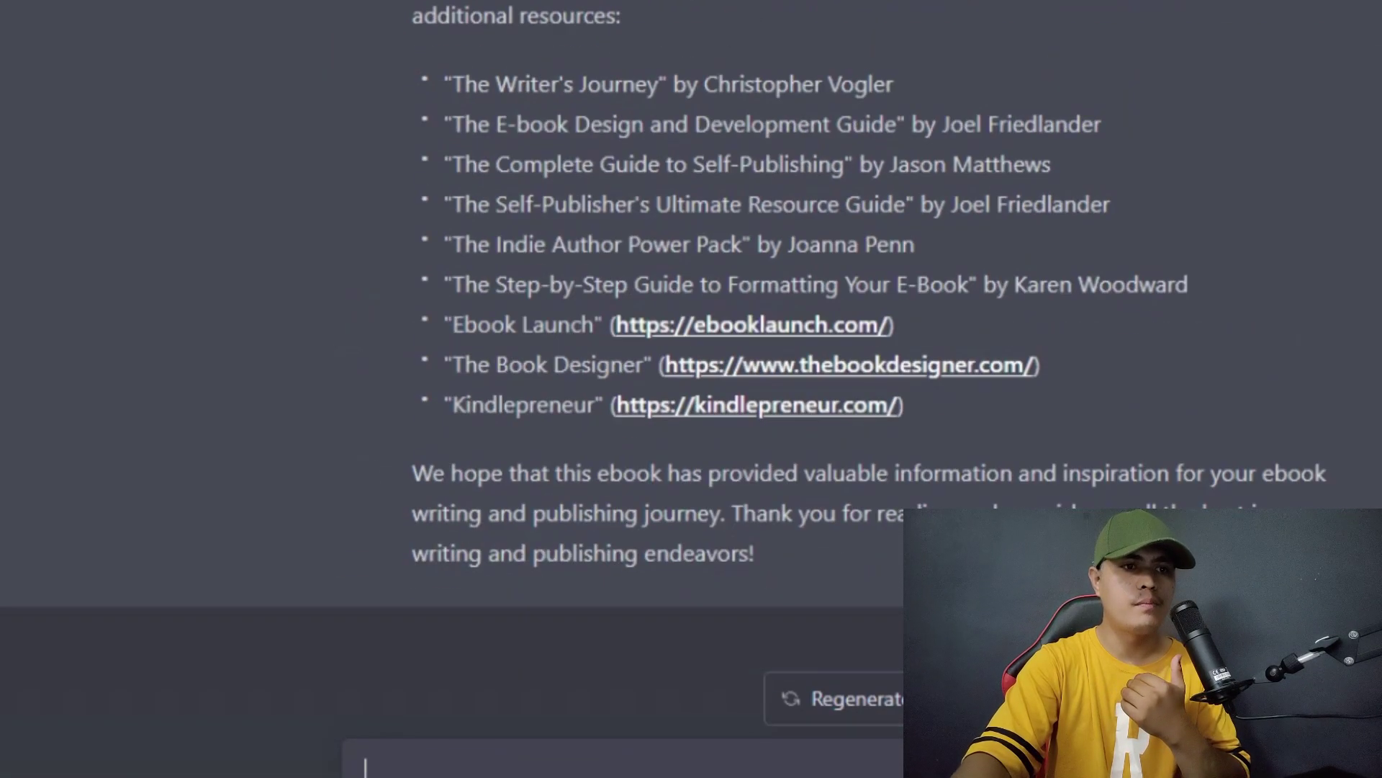
Highlight the final ChatGPT response's closing text and its list of additional resources
{"action": "left_click_drag", "start_coordinate": [411, 7], "coordinate": [756, 555]}
{"action": "left_click", "coordinate": [756, 555]}
{"action": "scroll", "coordinate": [456, 46], "scroll_direction": "up", "scroll_amount": 4}
{"action": "left_click_drag", "start_coordinate": [412, 4], "coordinate": [893, 187]}
{"action": "left_click", "coordinate": [893, 188]}
{"action": "scroll", "coordinate": [930, 245], "scroll_direction": "down", "scroll_amount": 4}
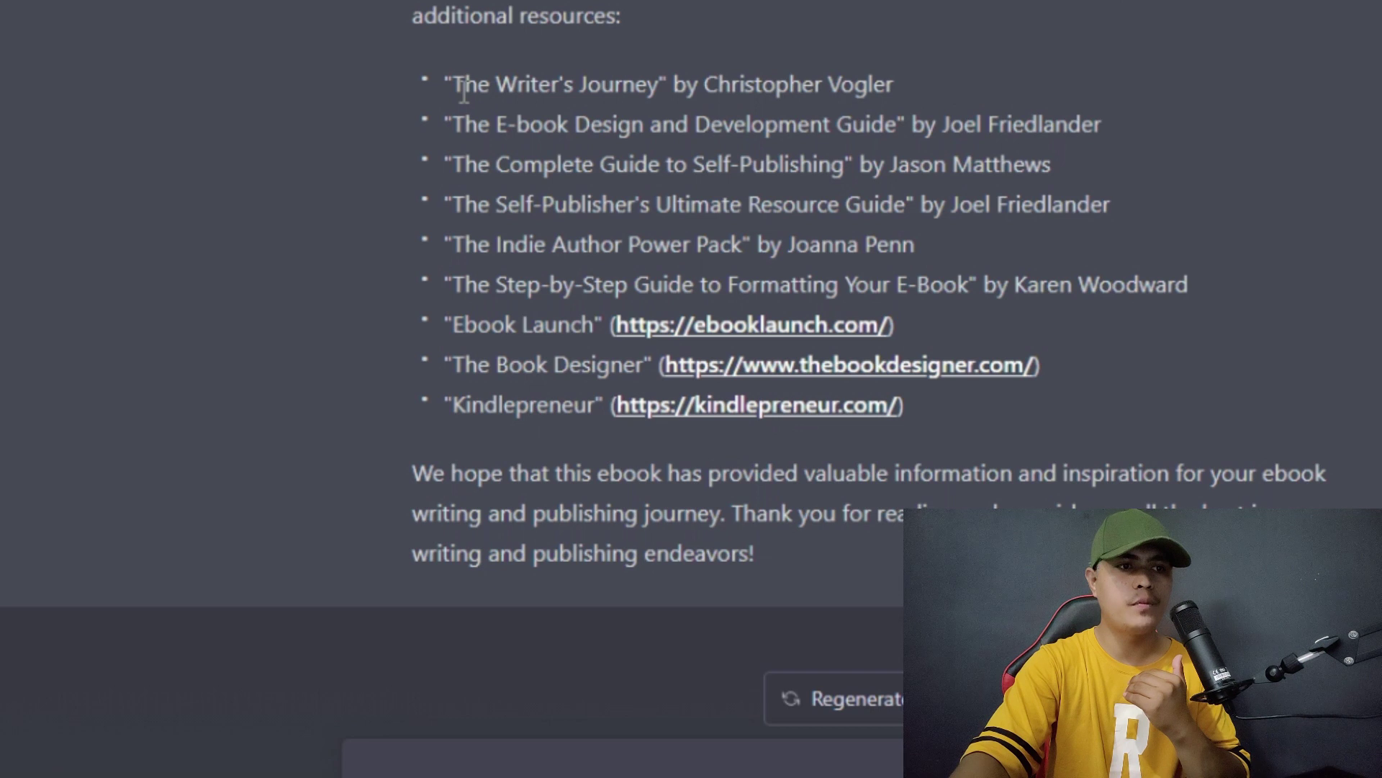
{"action": "left_click_drag", "start_coordinate": [447, 84], "coordinate": [968, 403]}
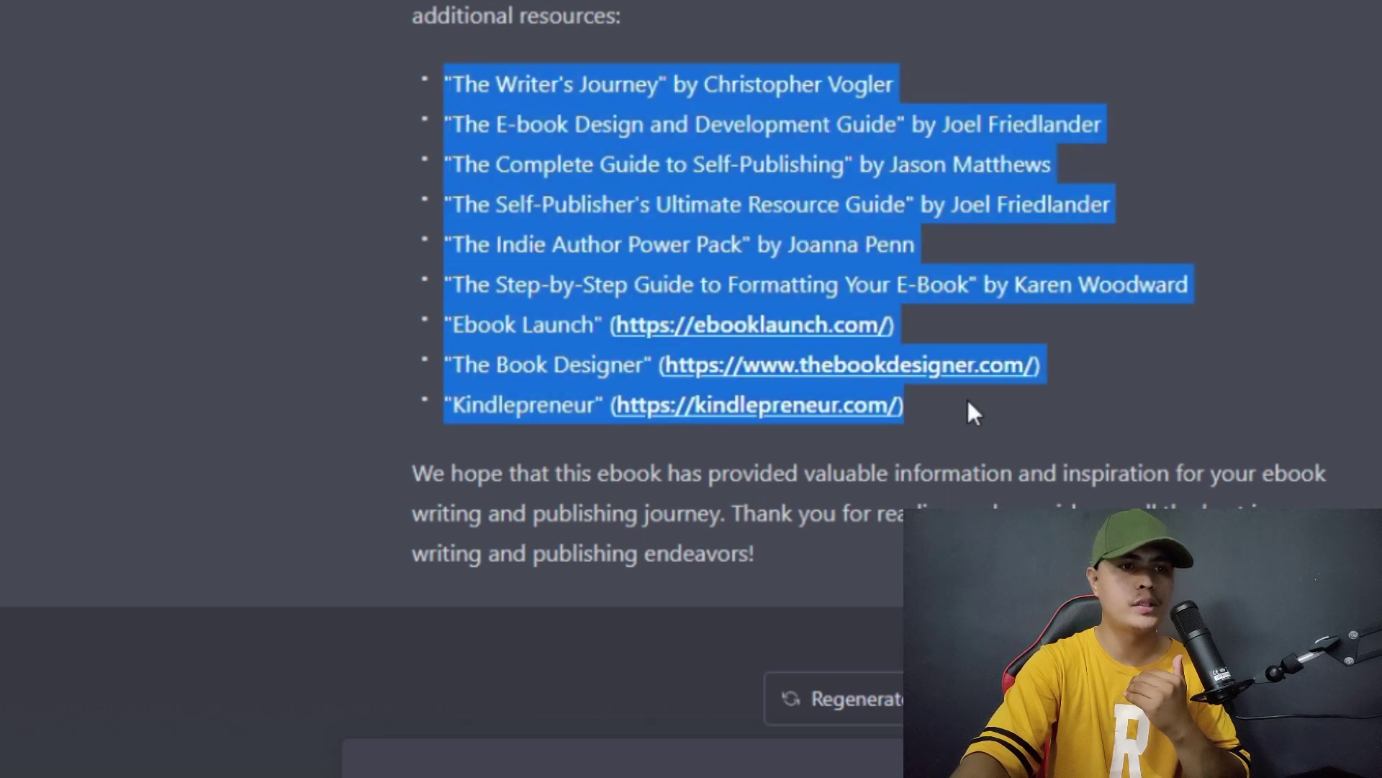
{"action": "left_click", "coordinate": [1133, 415]}
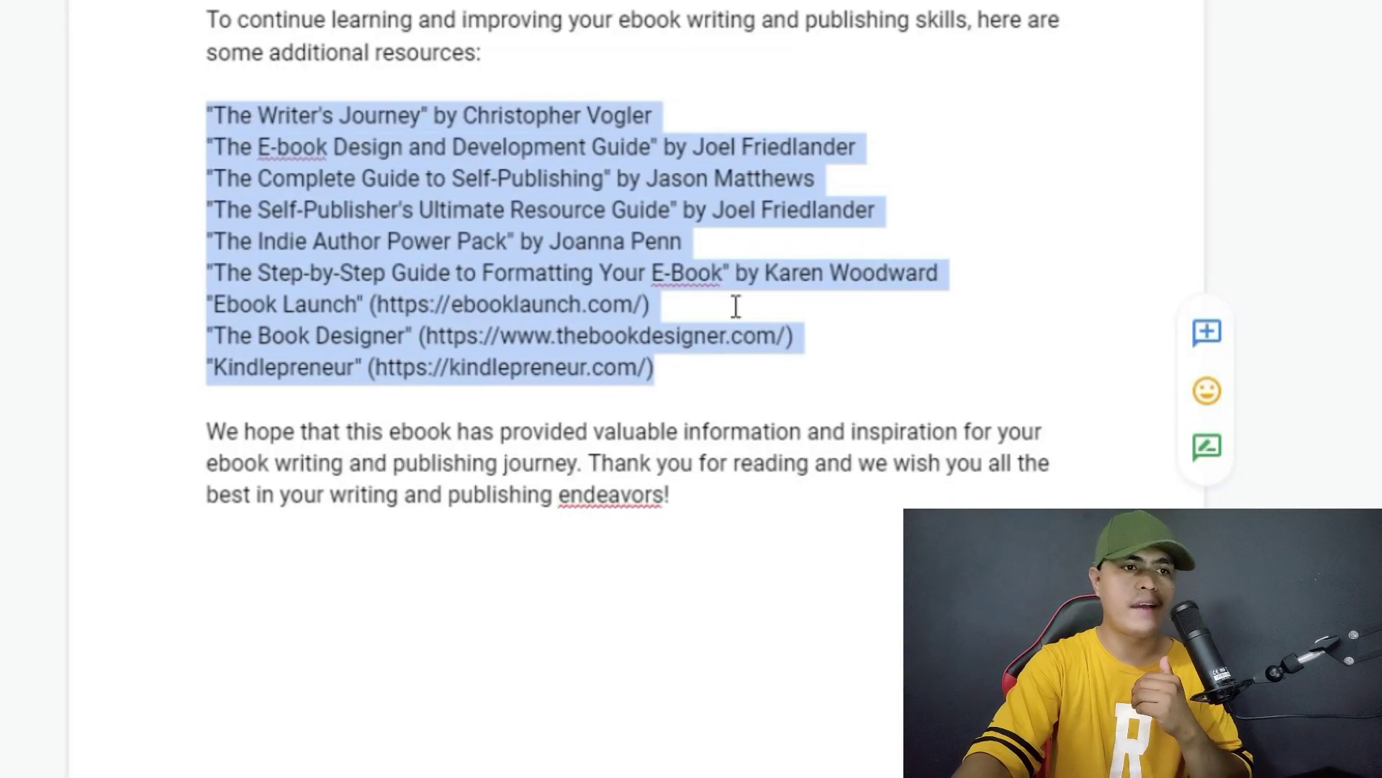
Return to the document, clear the resource list highlight and go back to the "From The Author" heading
{"action": "left_click", "coordinate": [748, 320]}
{"action": "left_click_drag", "start_coordinate": [821, 564], "coordinate": [469, 367]}
{"action": "scroll", "coordinate": [840, 340], "scroll_direction": "up", "scroll_amount": 6}
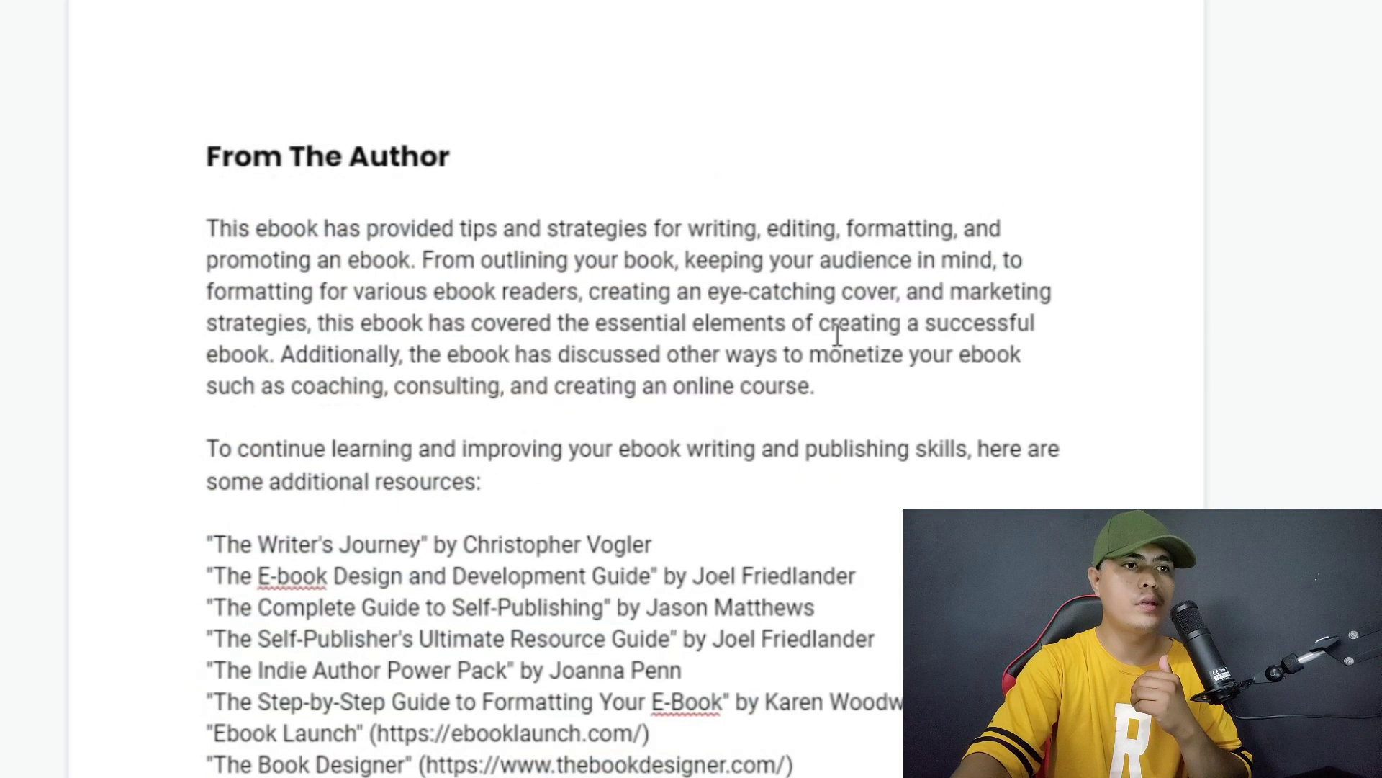
Highlight the "From The Author" heading and look over the whole closing page
{"action": "left_click_drag", "start_coordinate": [452, 157], "coordinate": [185, 167]}
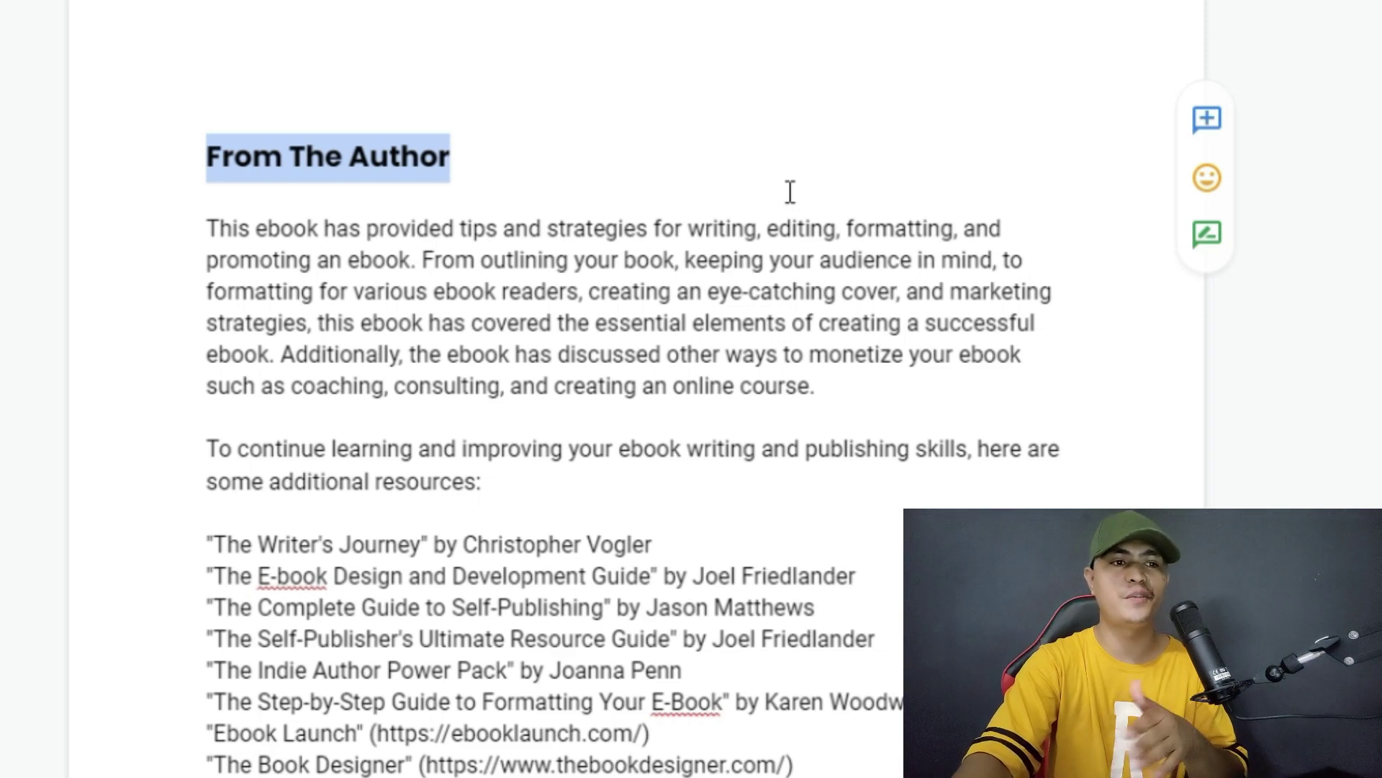
{"action": "scroll", "coordinate": [790, 191], "scroll_direction": "up", "scroll_amount": 15}
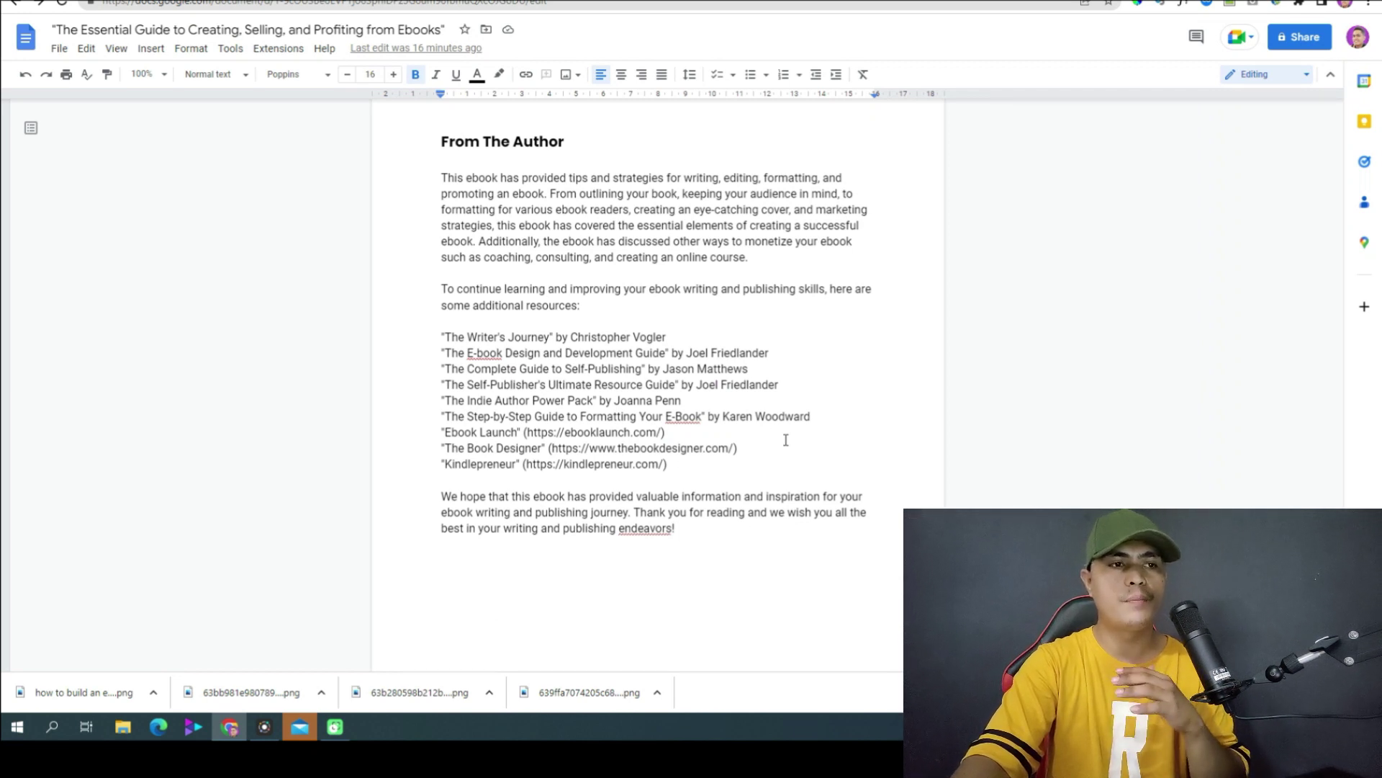
{"action": "scroll", "coordinate": [744, 360], "scroll_direction": "up", "scroll_amount": 1}
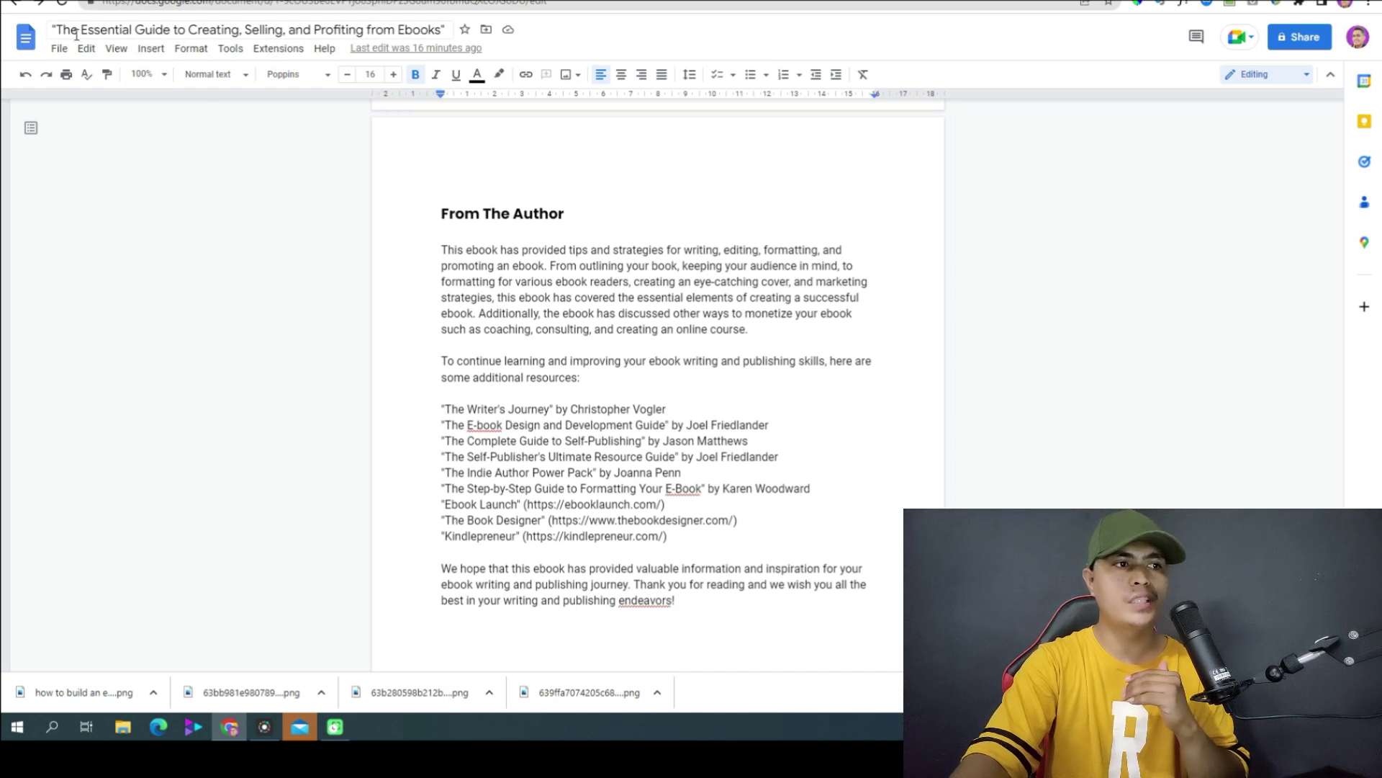
{"action": "left_click", "coordinate": [59, 48]}
{"action": "mouse_move", "coordinate": [86, 48]}
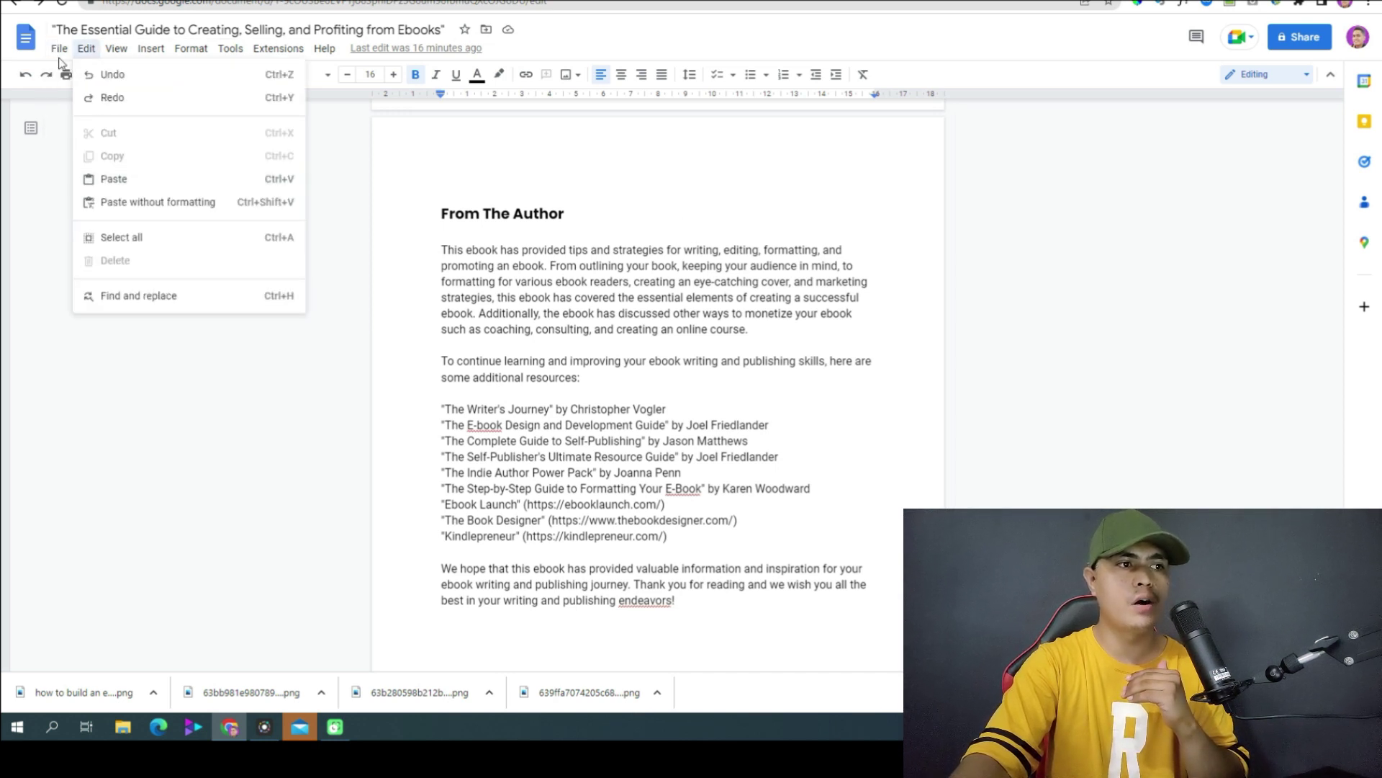
{"action": "mouse_move", "coordinate": [161, 202]}
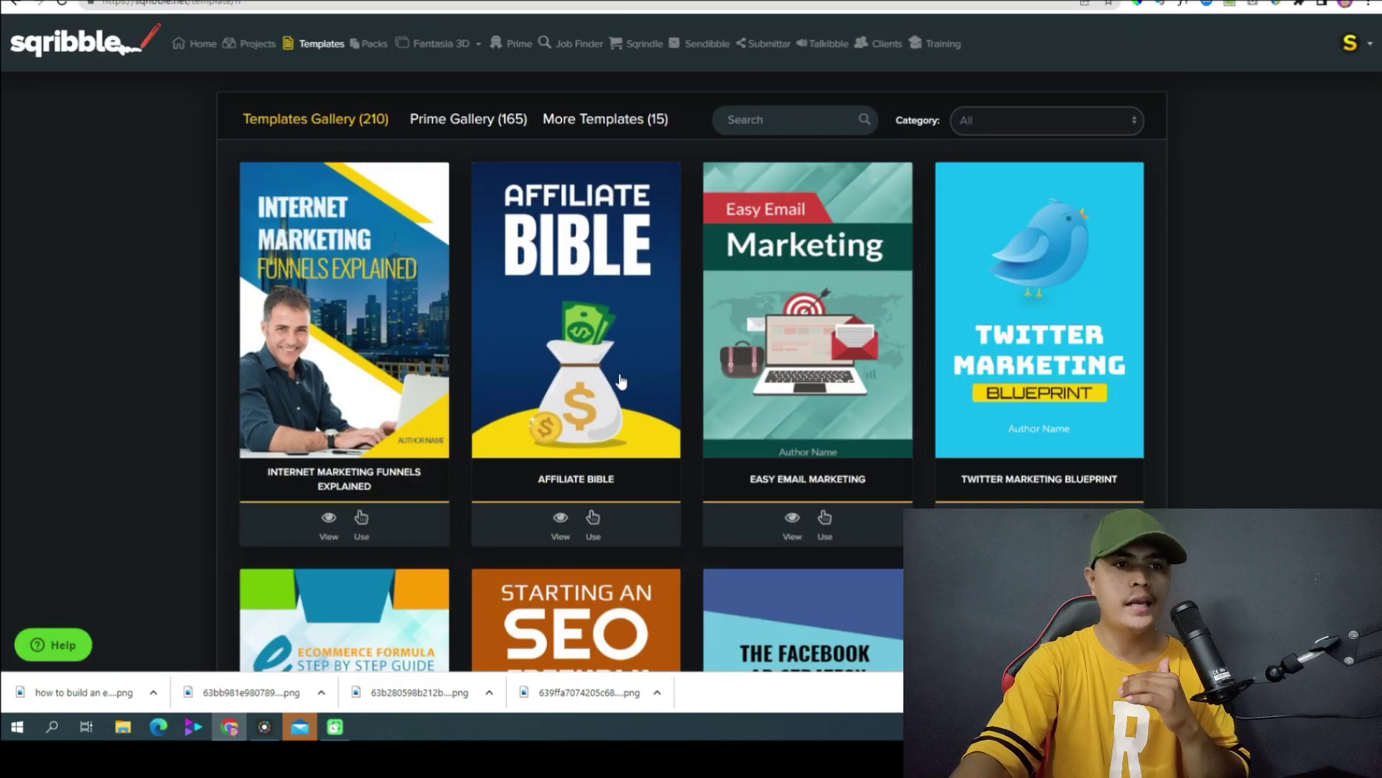
Browse the standard and Prime template galleries in Sqribble and choose to use the "Amazing Books - Education, Inspire, Empower" template
{"action": "scroll", "coordinate": [691, 353], "scroll_direction": "down", "scroll_amount": 2}
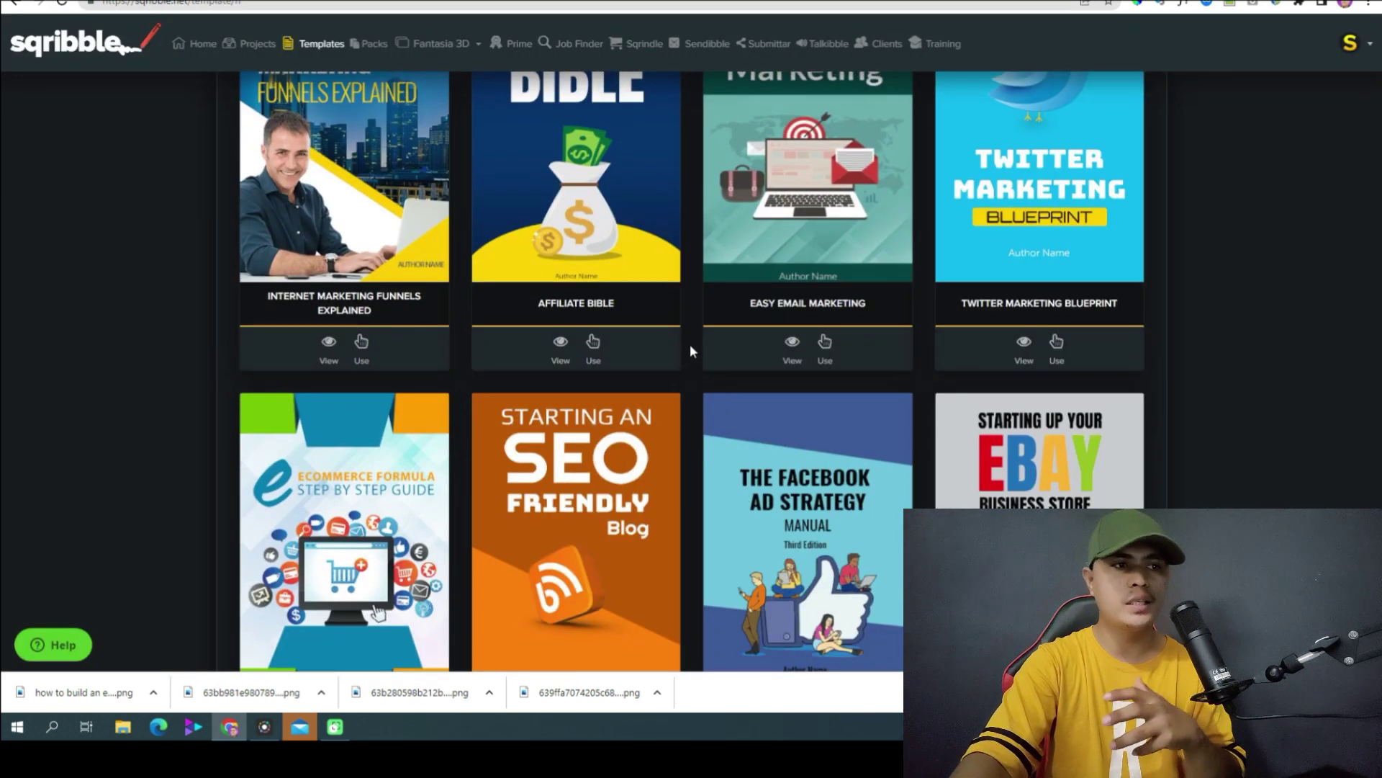
{"action": "scroll", "coordinate": [686, 337], "scroll_direction": "down", "scroll_amount": 5}
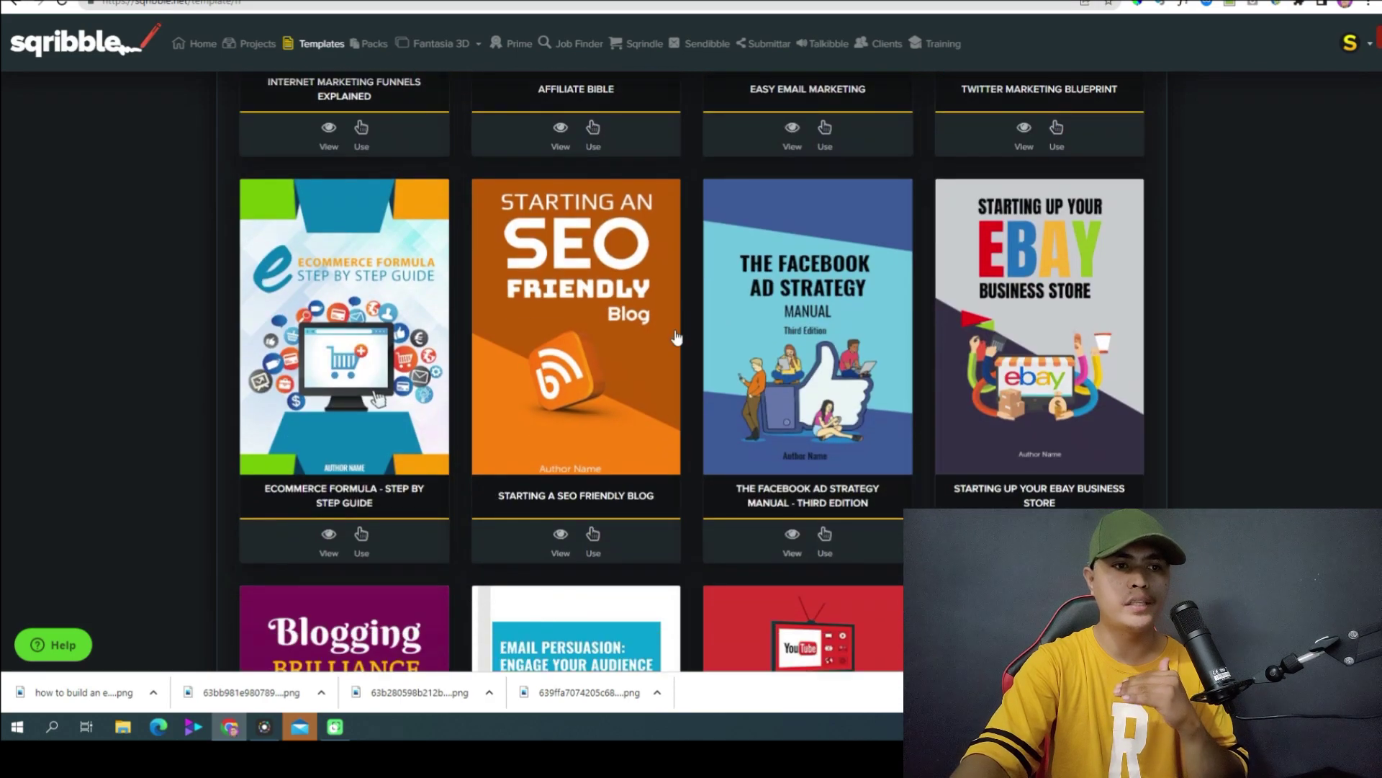
{"action": "scroll", "coordinate": [792, 348], "scroll_direction": "down", "scroll_amount": 3}
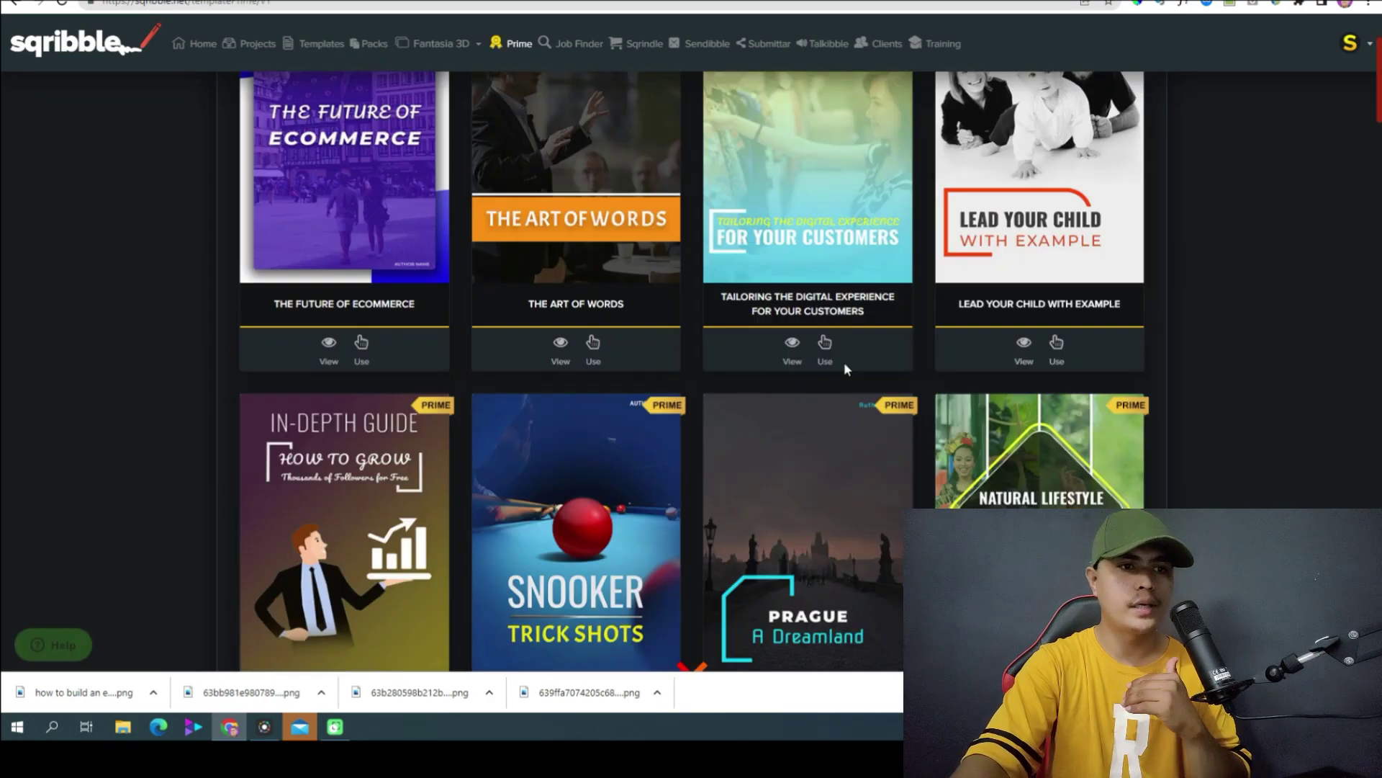
{"action": "scroll", "coordinate": [844, 361], "scroll_direction": "down", "scroll_amount": 4}
{"action": "scroll", "coordinate": [843, 360], "scroll_direction": "down", "scroll_amount": 4}
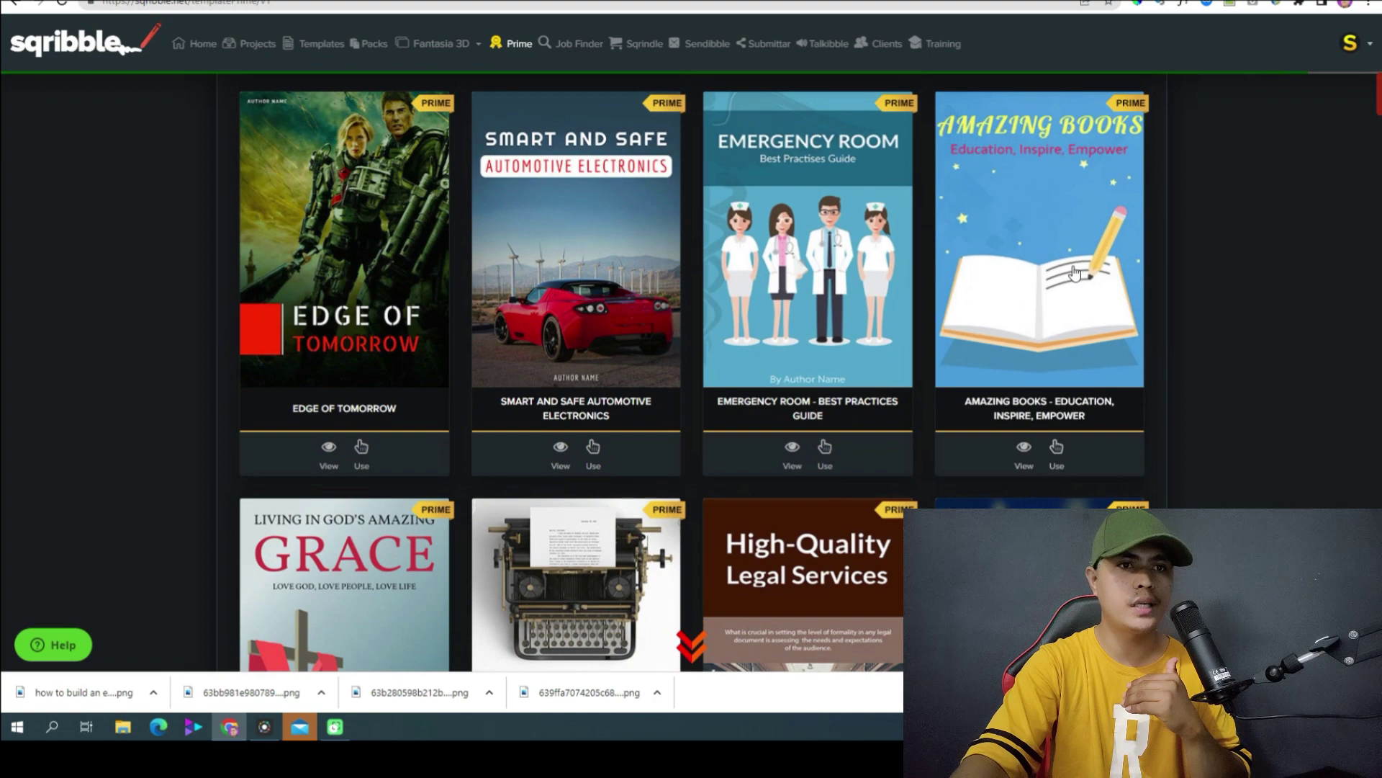
{"action": "left_click", "coordinate": [1062, 457]}
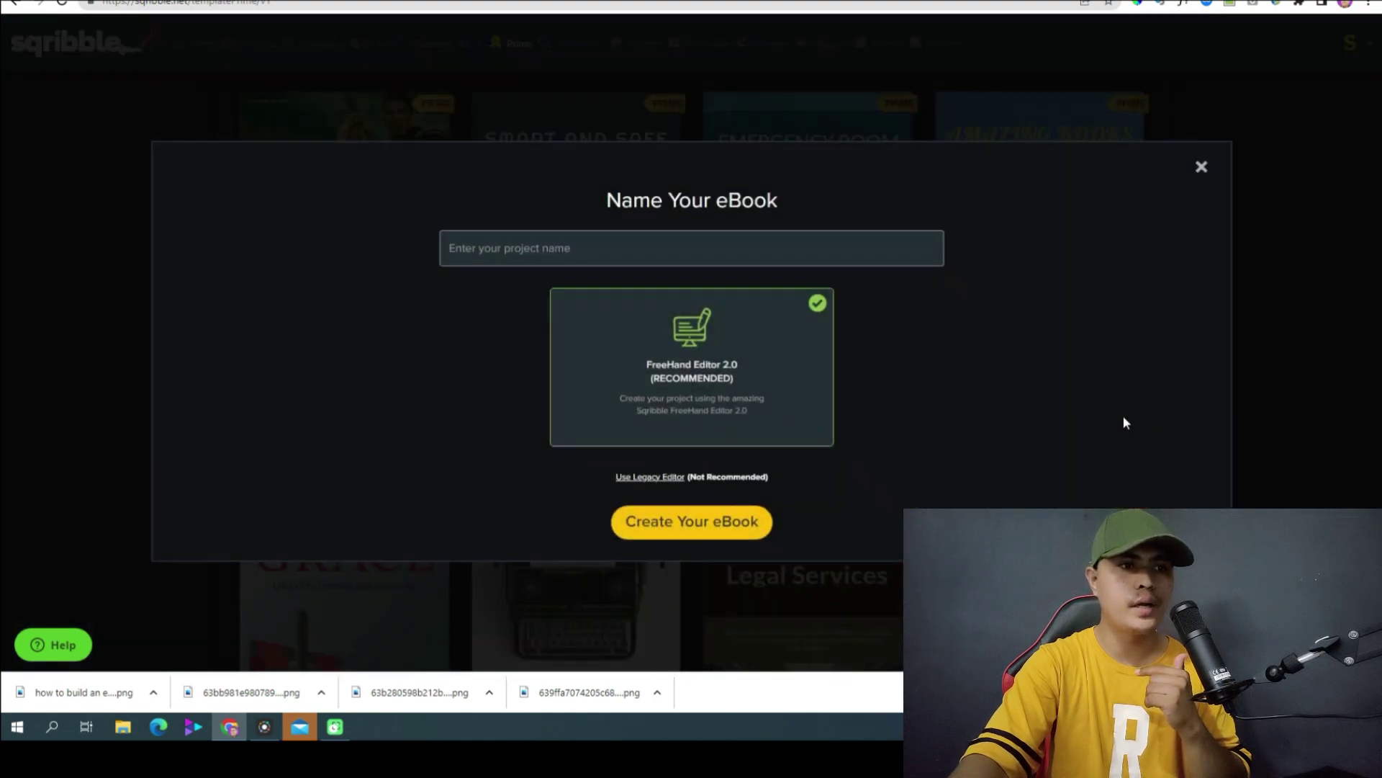
Name the eBook project ProfitzBook and create it with FreeHand Editor 2.0
{"action": "left_click", "coordinate": [595, 256]}
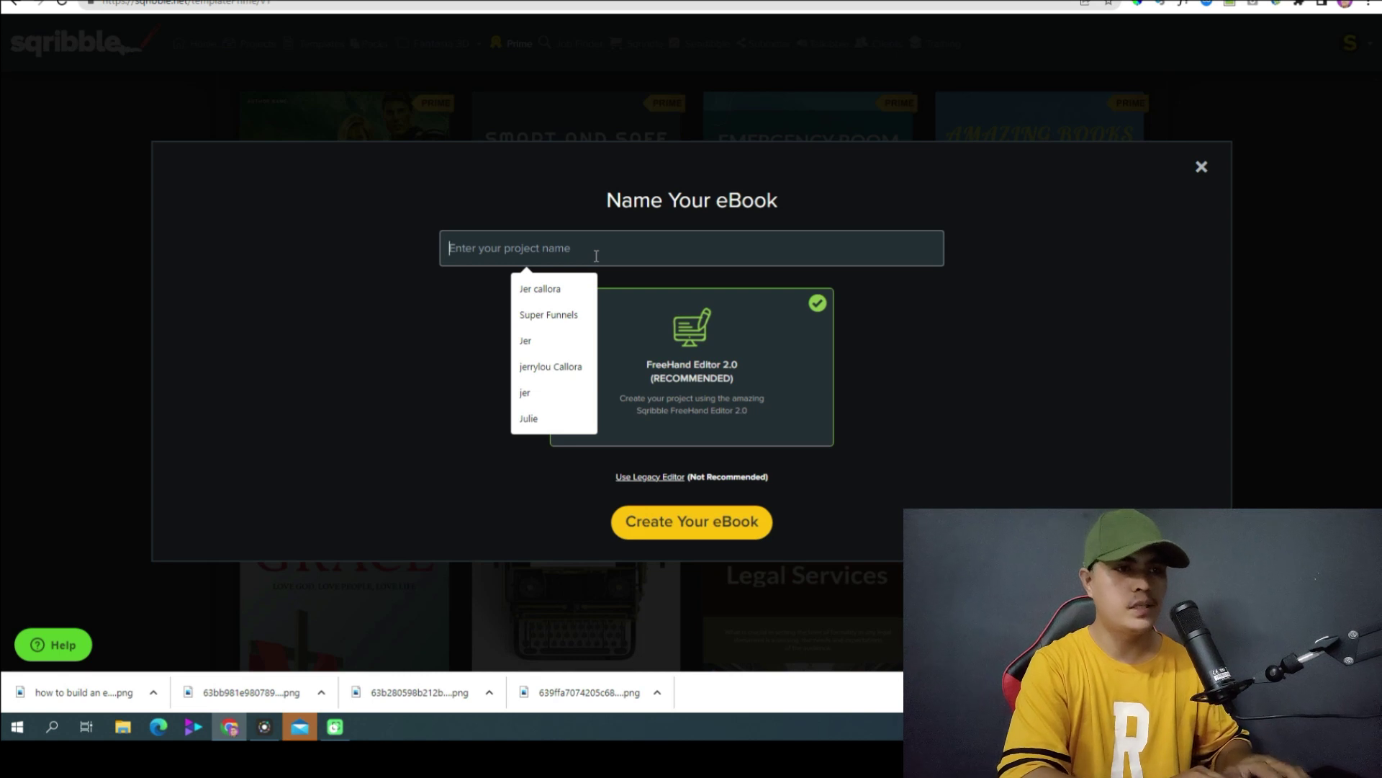
{"action": "type", "text": "Pro"}
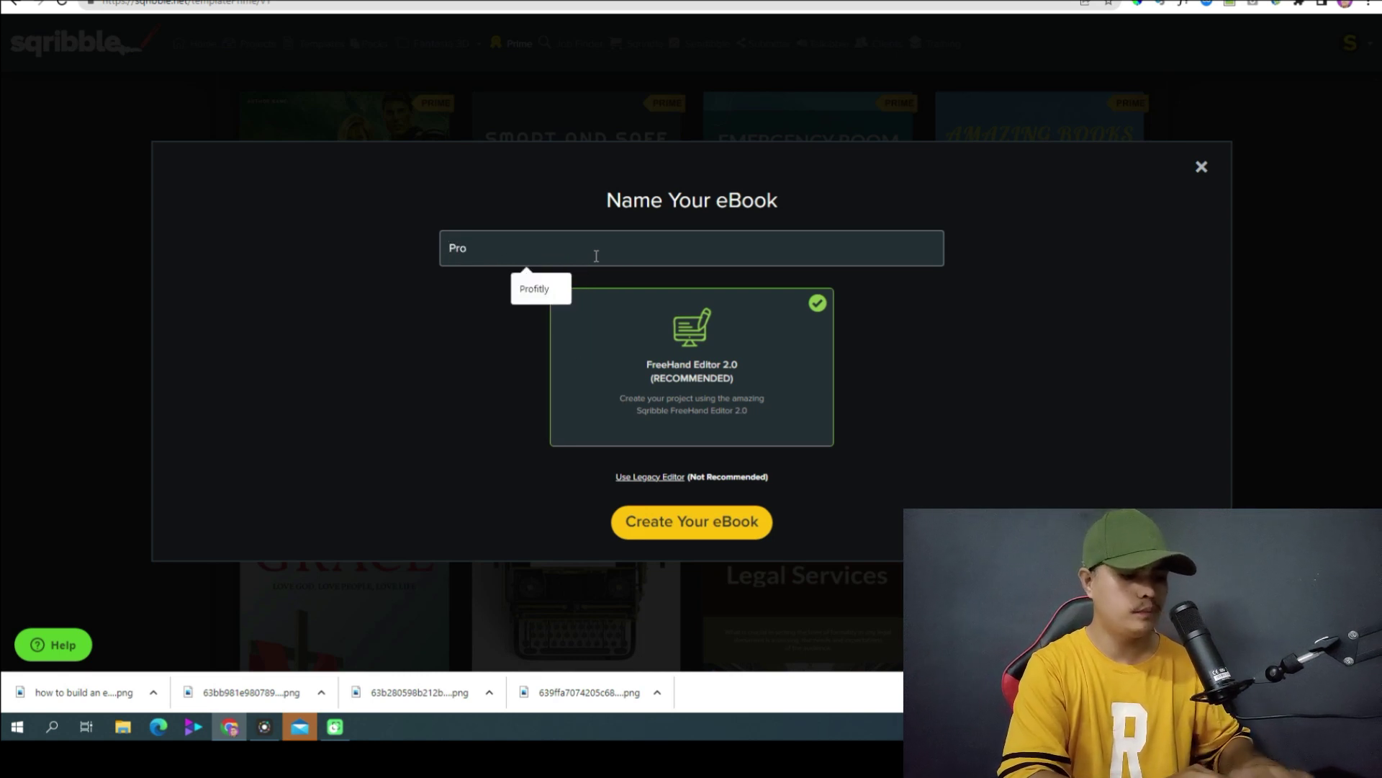
{"action": "type", "text": "fitzBook"}
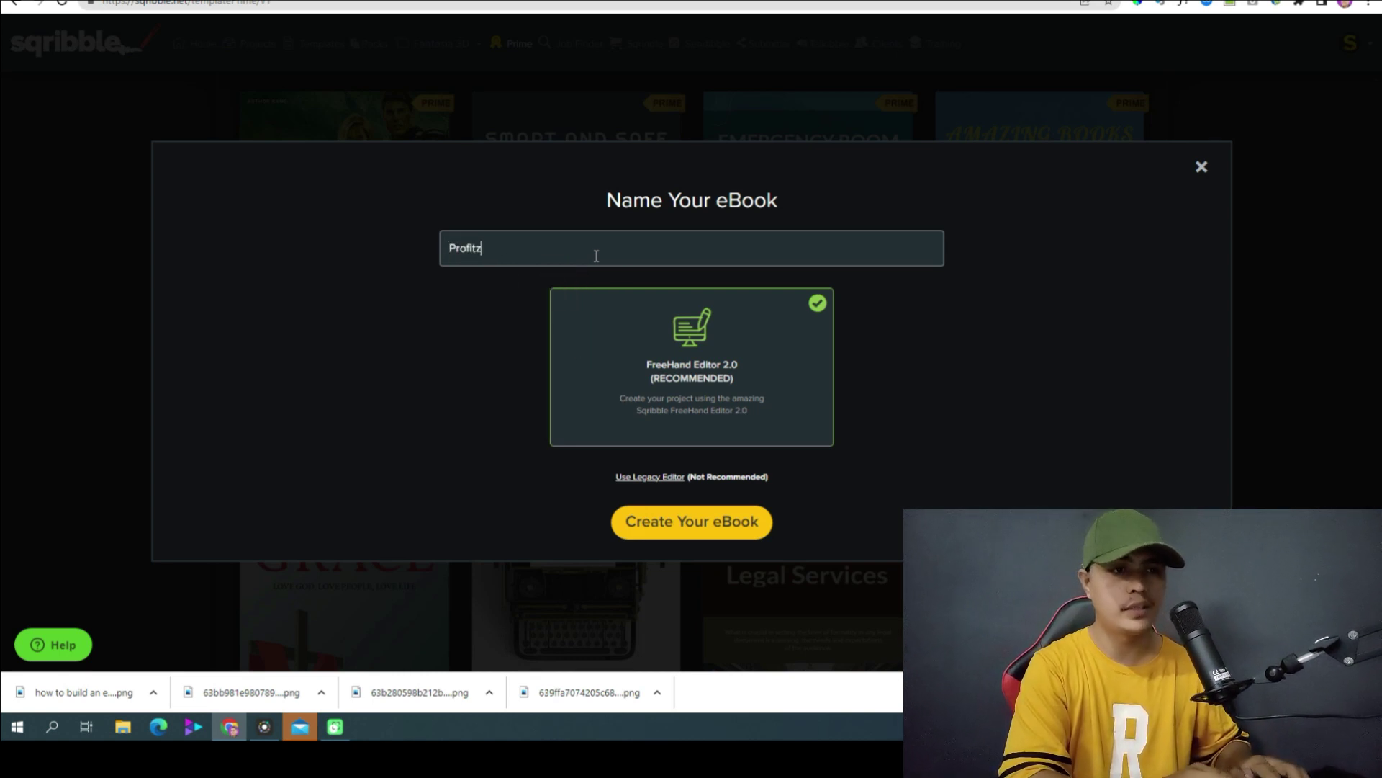
{"action": "left_click", "coordinate": [706, 531]}
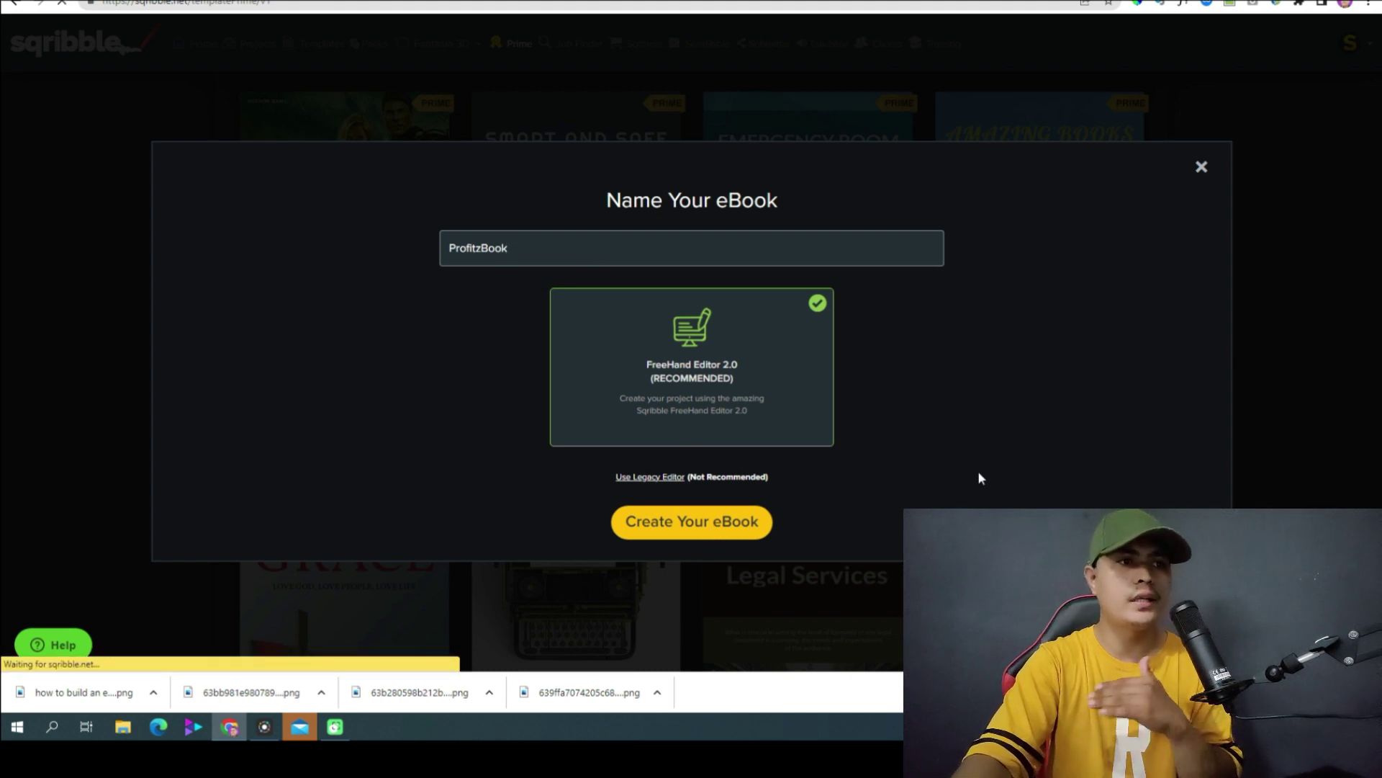
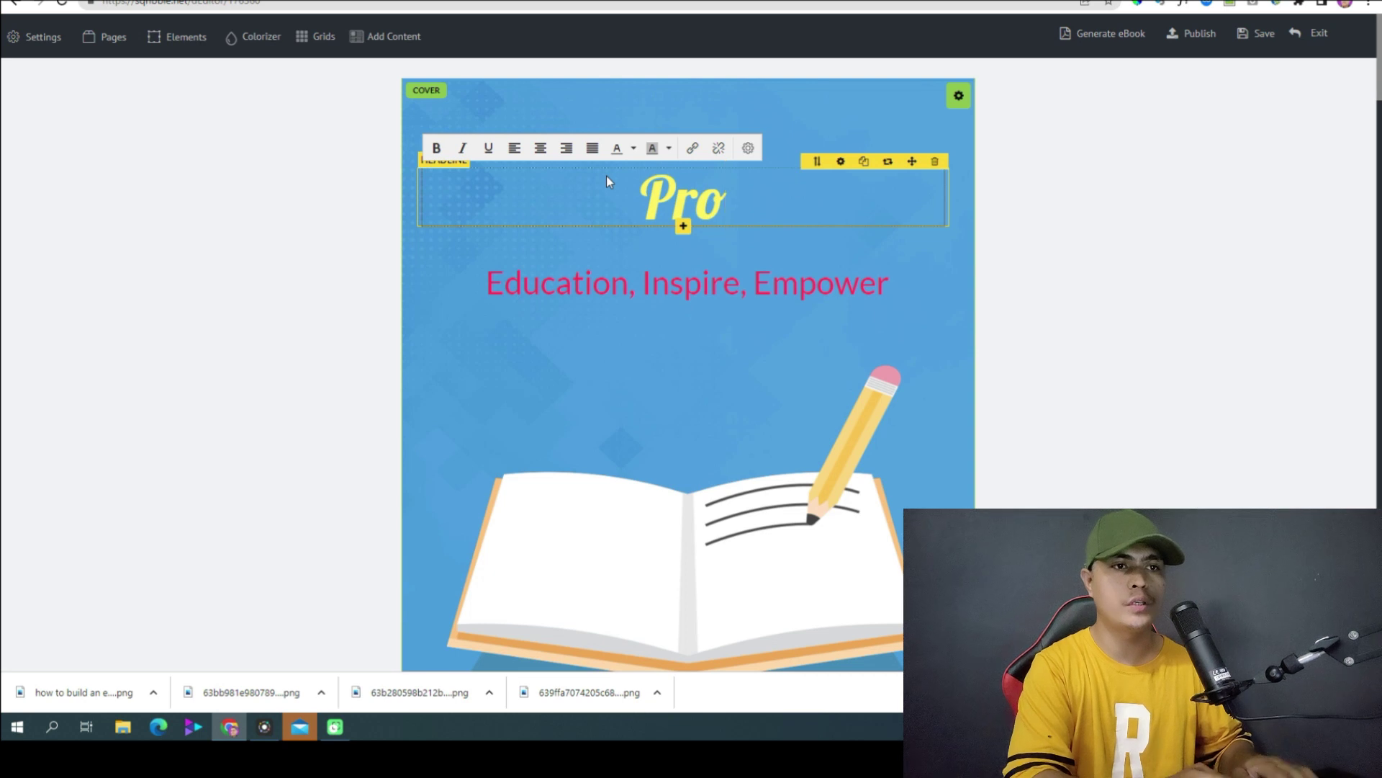
Replace the cover headline with "PROFITZ BOOK"
{"action": "type", "text": "ROT"}
{"action": "key", "text": "BackSpace"}
{"action": "type", "text": "FITZ bo"}
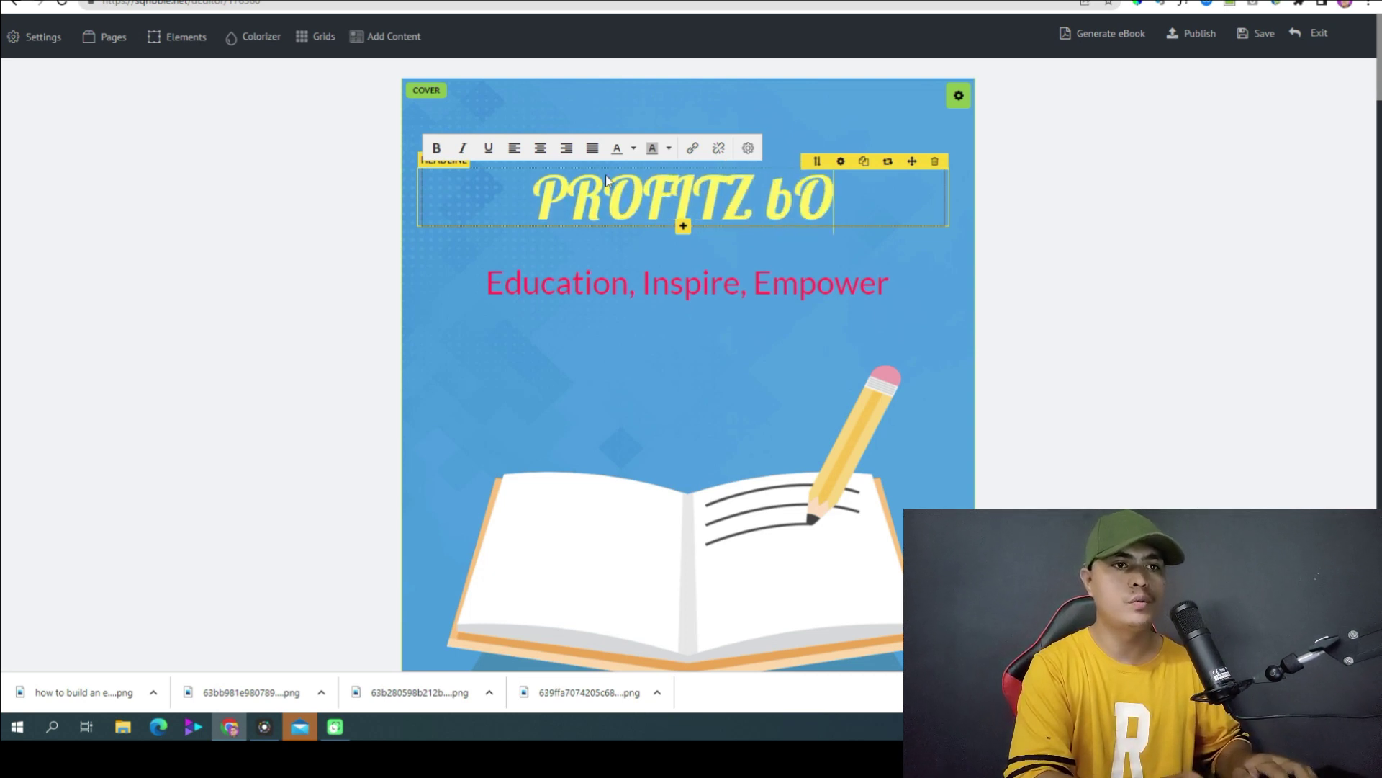
{"action": "key", "text": "BackSpace"}
{"action": "key", "text": "BackSpace"}
{"action": "key", "text": "BackSpace"}
{"action": "type", "text": "boo"}
{"action": "key", "text": "BackSpace"}
{"action": "key", "text": "BackSpace"}
{"action": "key", "text": "BackSpace"}
{"action": "key", "text": "BackSpace"}
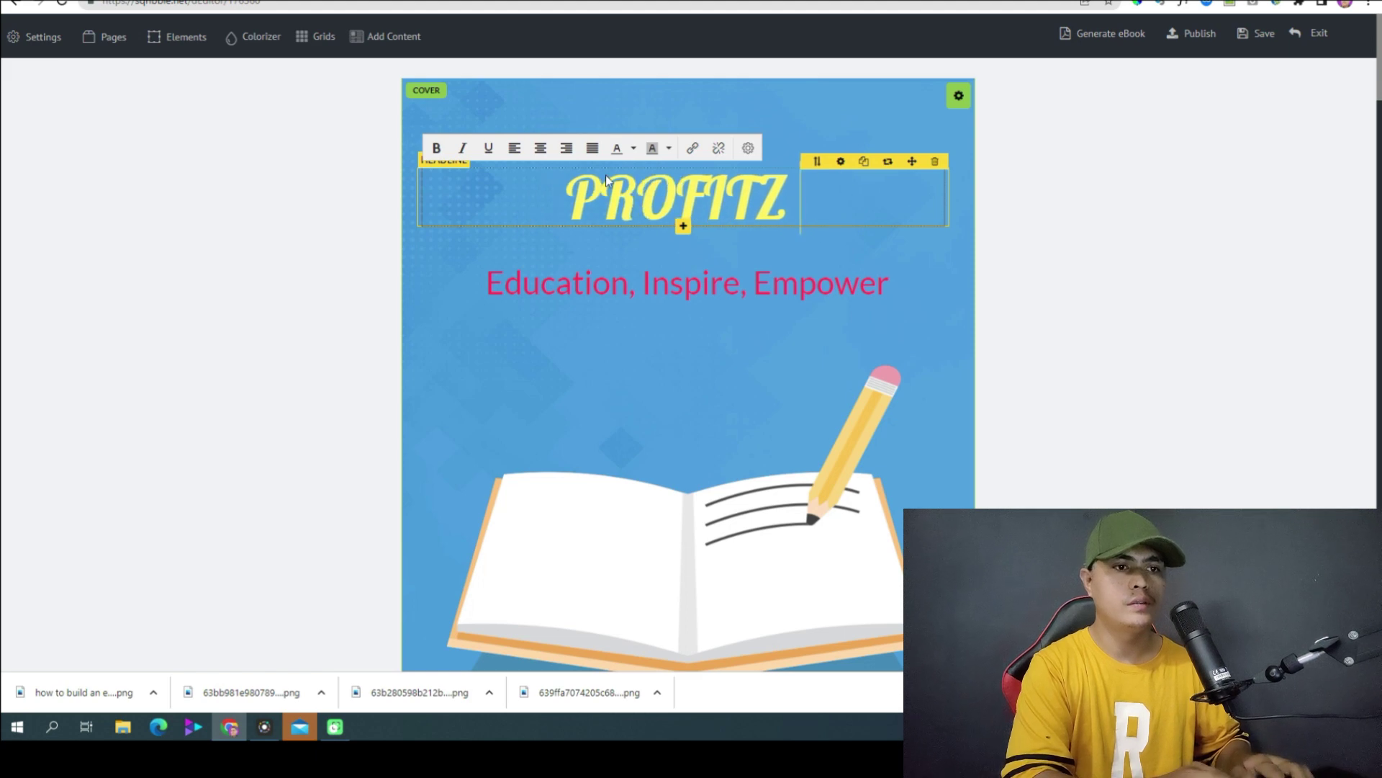
{"action": "type", "text": "BOOK"}
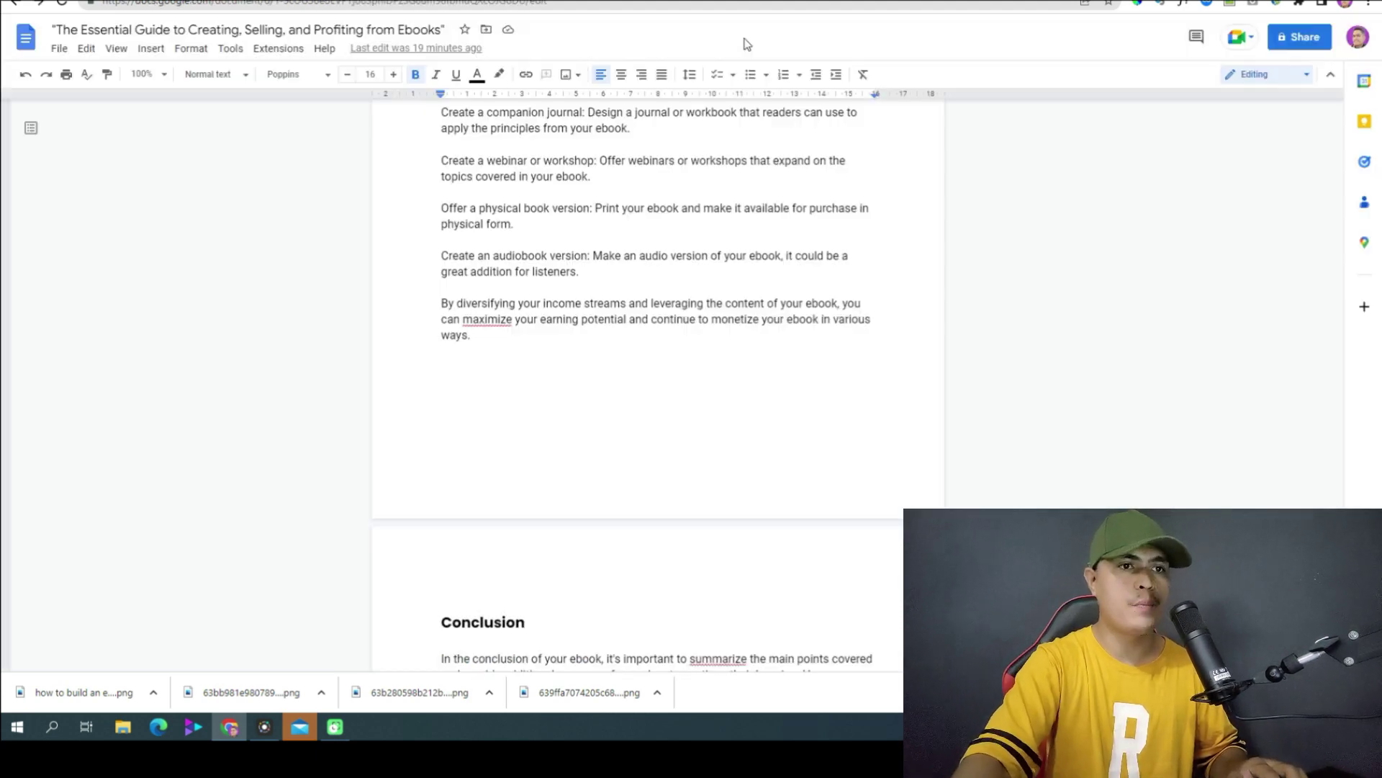
In the Google Docs document, copy the subtitle "The Essential Guide to Creating, Selling, and Profiting from Ebooks" from the first page
{"action": "scroll", "coordinate": [749, 256], "scroll_direction": "up", "scroll_amount": 2}
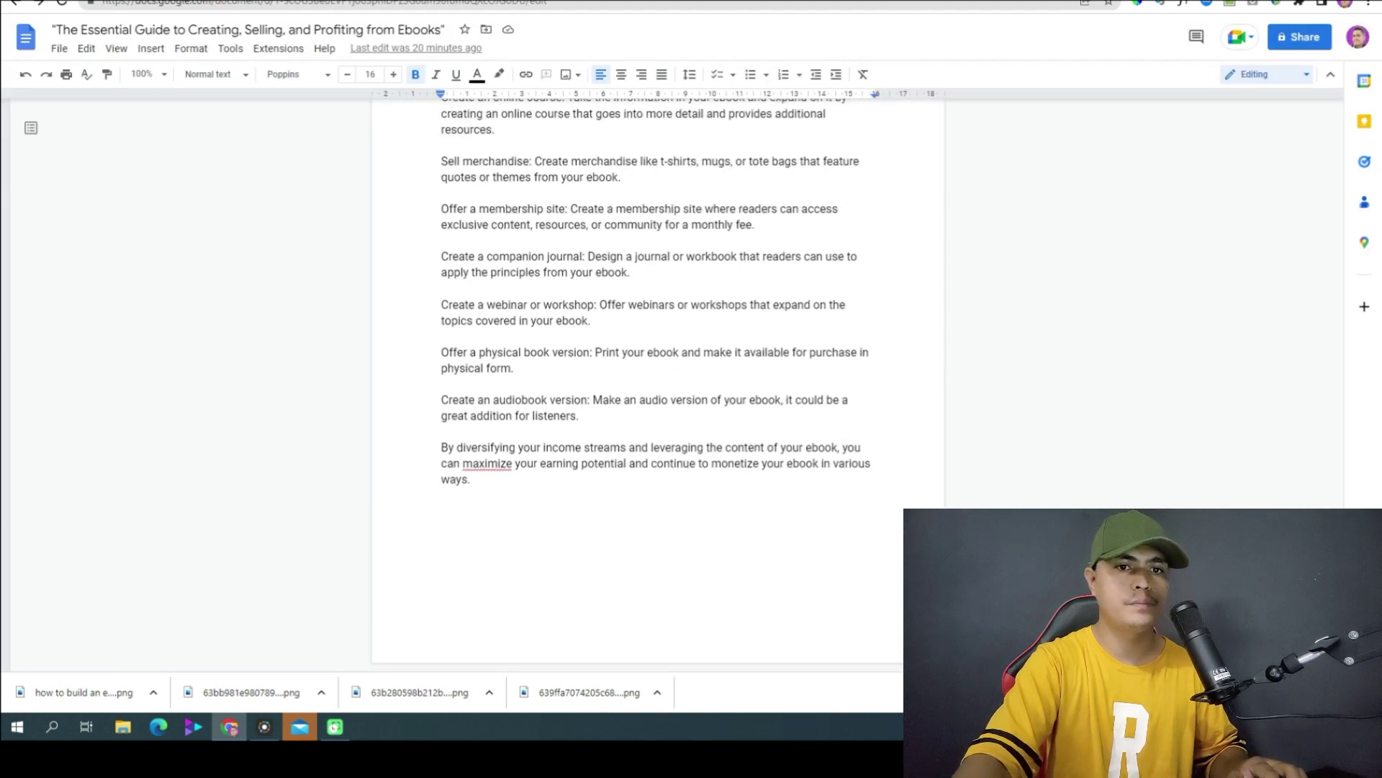
{"action": "scroll", "coordinate": [590, 385], "scroll_direction": "up", "scroll_amount": 20}
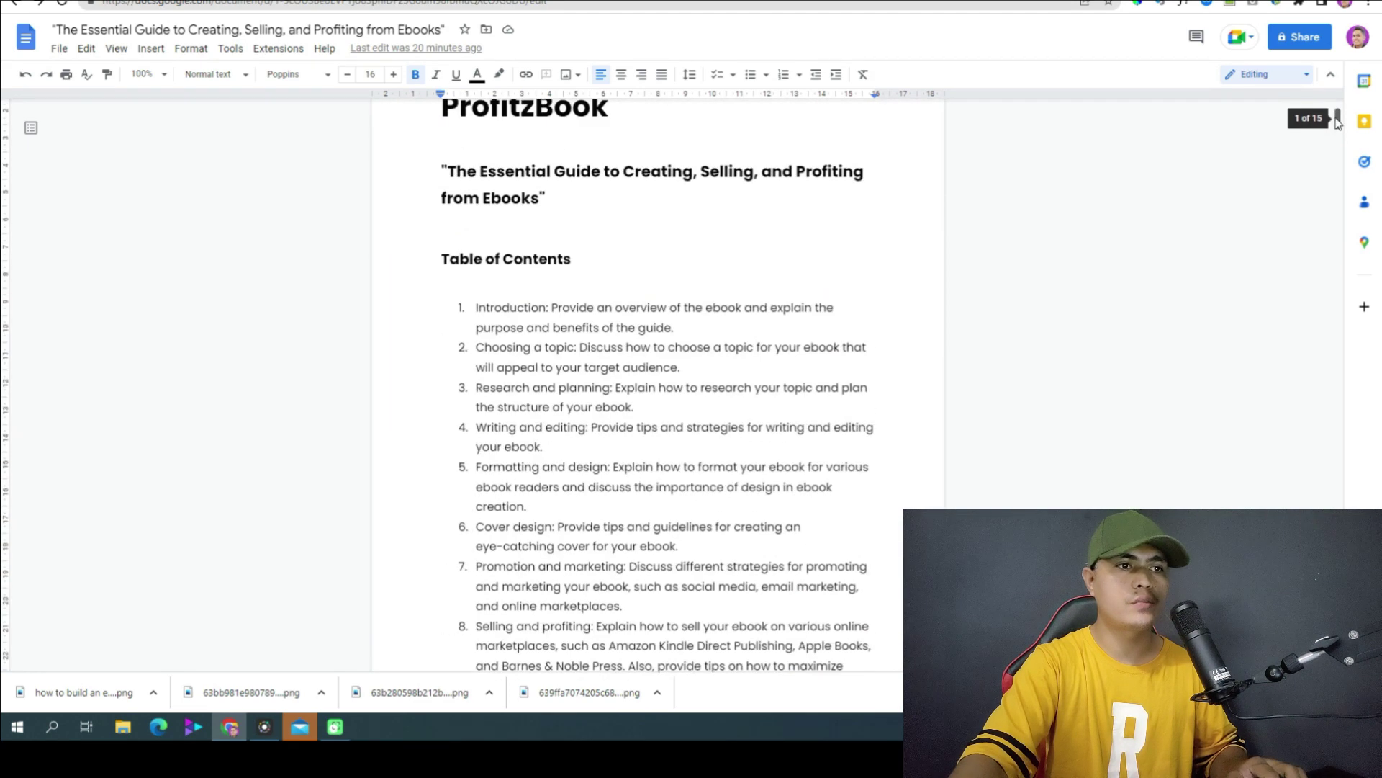
{"action": "left_click_drag", "start_coordinate": [545, 292], "coordinate": [451, 270]}
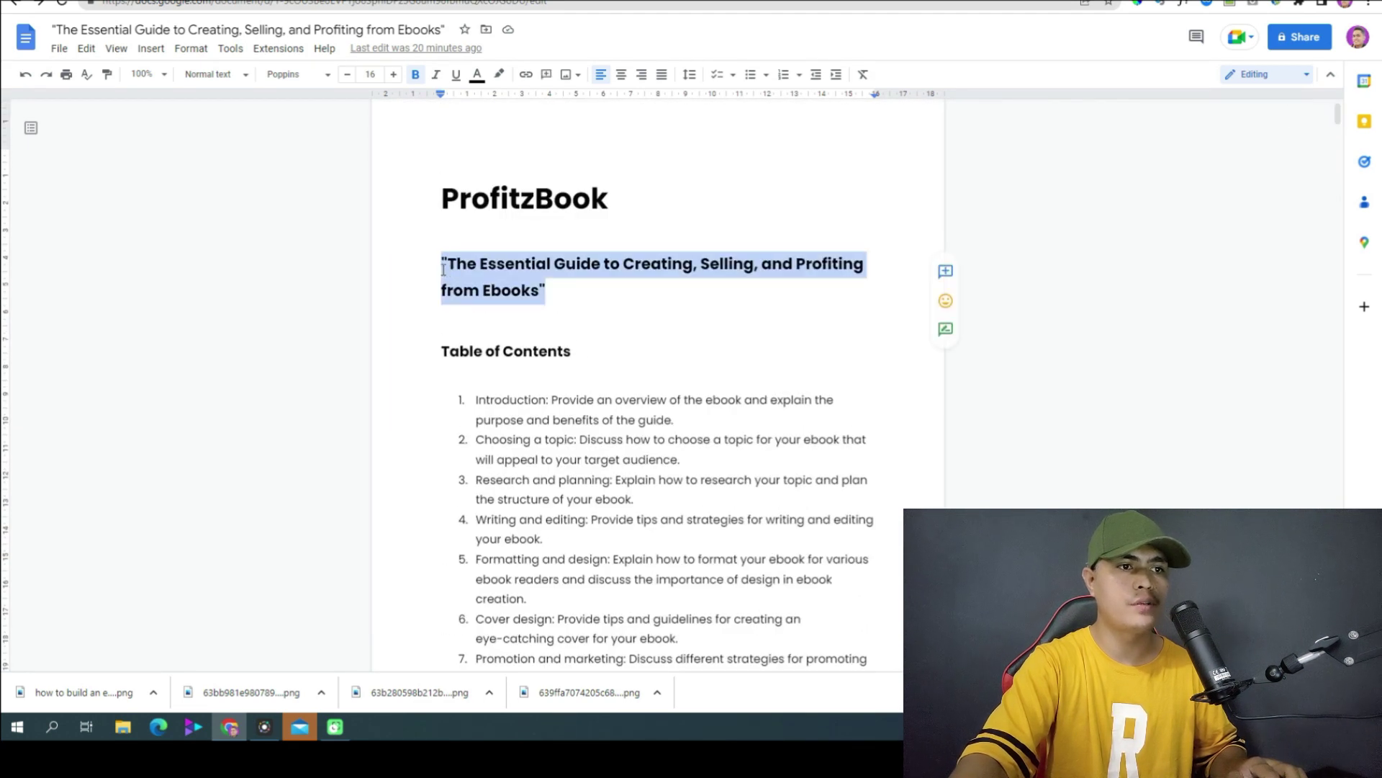
{"action": "right_click", "coordinate": [494, 284]}
{"action": "left_click", "coordinate": [525, 404]}
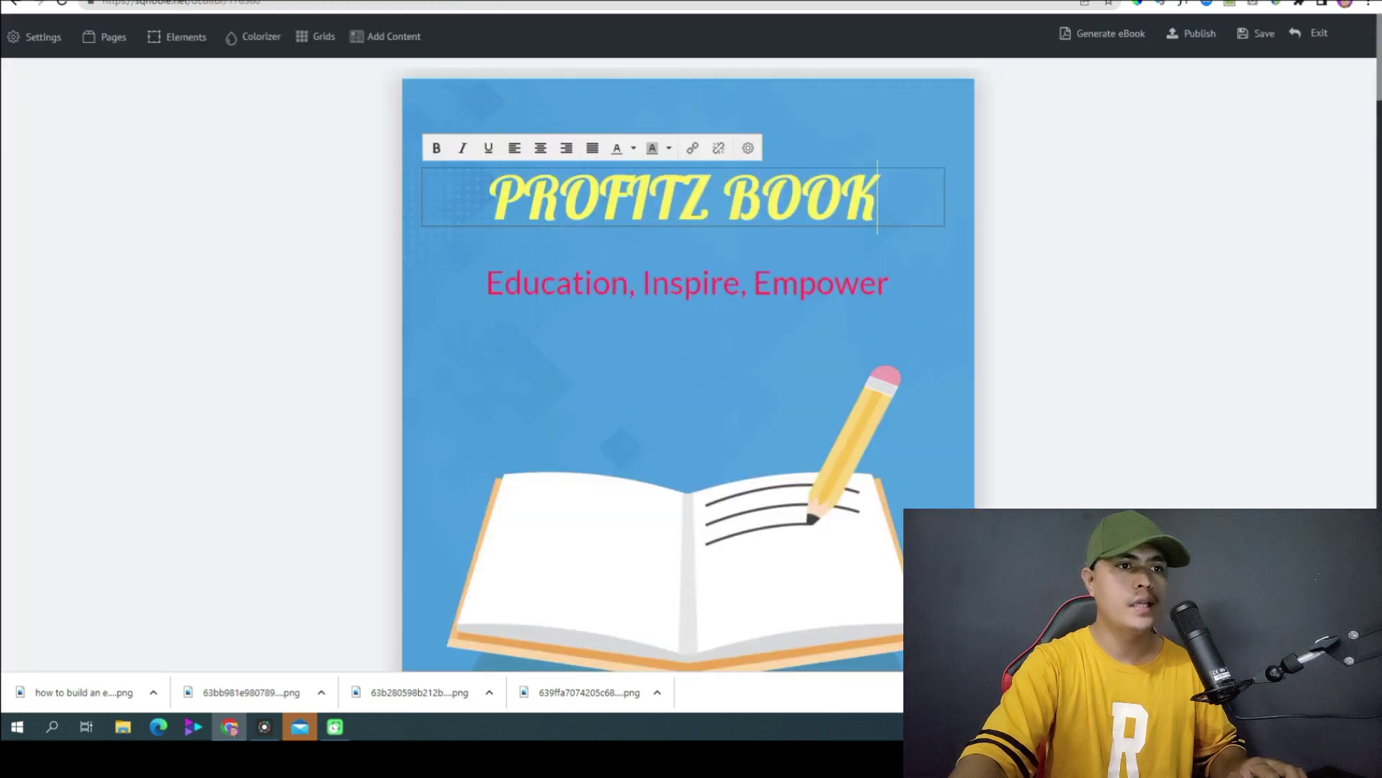
Back in Sqribble, replace the cover tagline "Education, Inspire, Empower" with the copied ebook subtitle
{"action": "triple_click", "coordinate": [607, 280]}
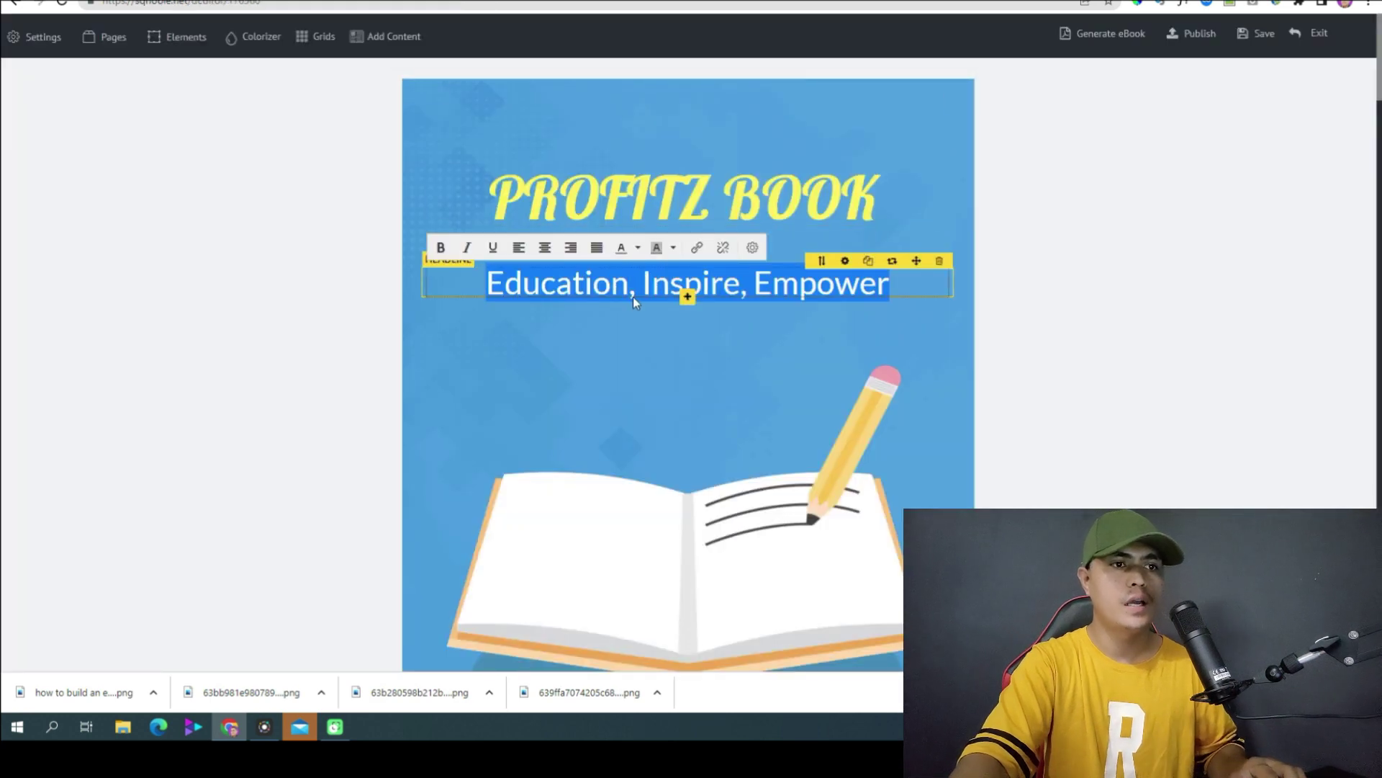
{"action": "right_click", "coordinate": [639, 299]}
{"action": "left_click", "coordinate": [691, 359]}
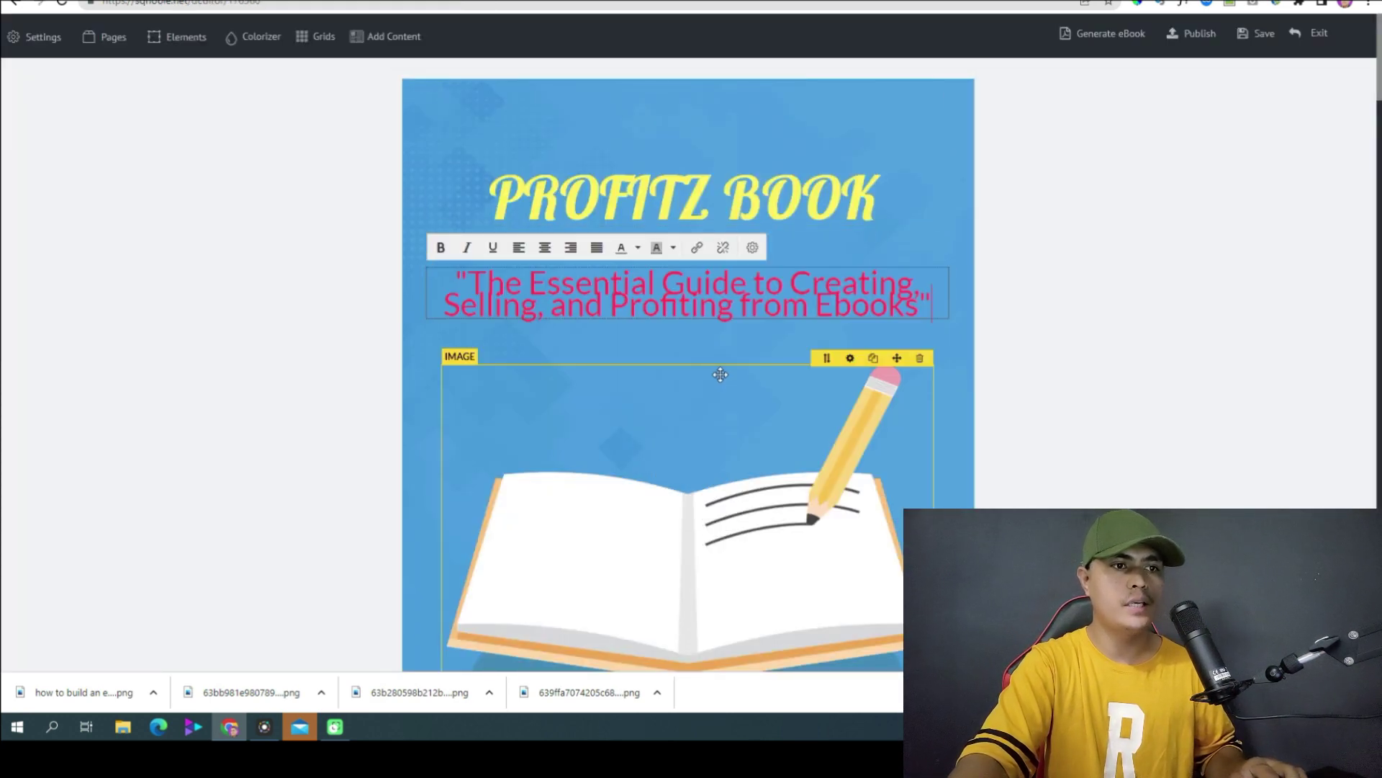
Compare the template's Table Of Contents page with the document's contents list, highlighting the Introduction entry there
{"action": "scroll", "coordinate": [750, 432], "scroll_direction": "down", "scroll_amount": 2}
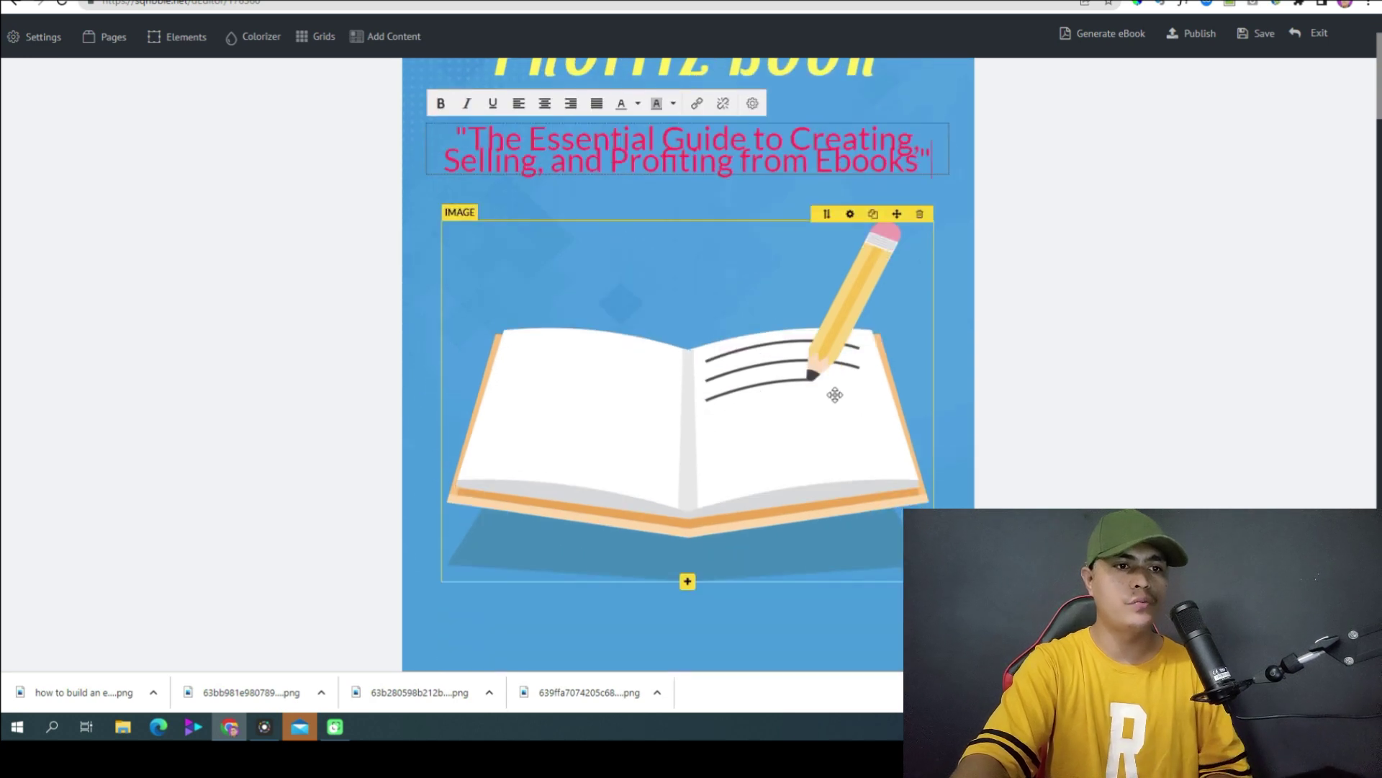
{"action": "scroll", "coordinate": [830, 392], "scroll_direction": "down", "scroll_amount": 2}
{"action": "scroll", "coordinate": [904, 311], "scroll_direction": "down", "scroll_amount": 6}
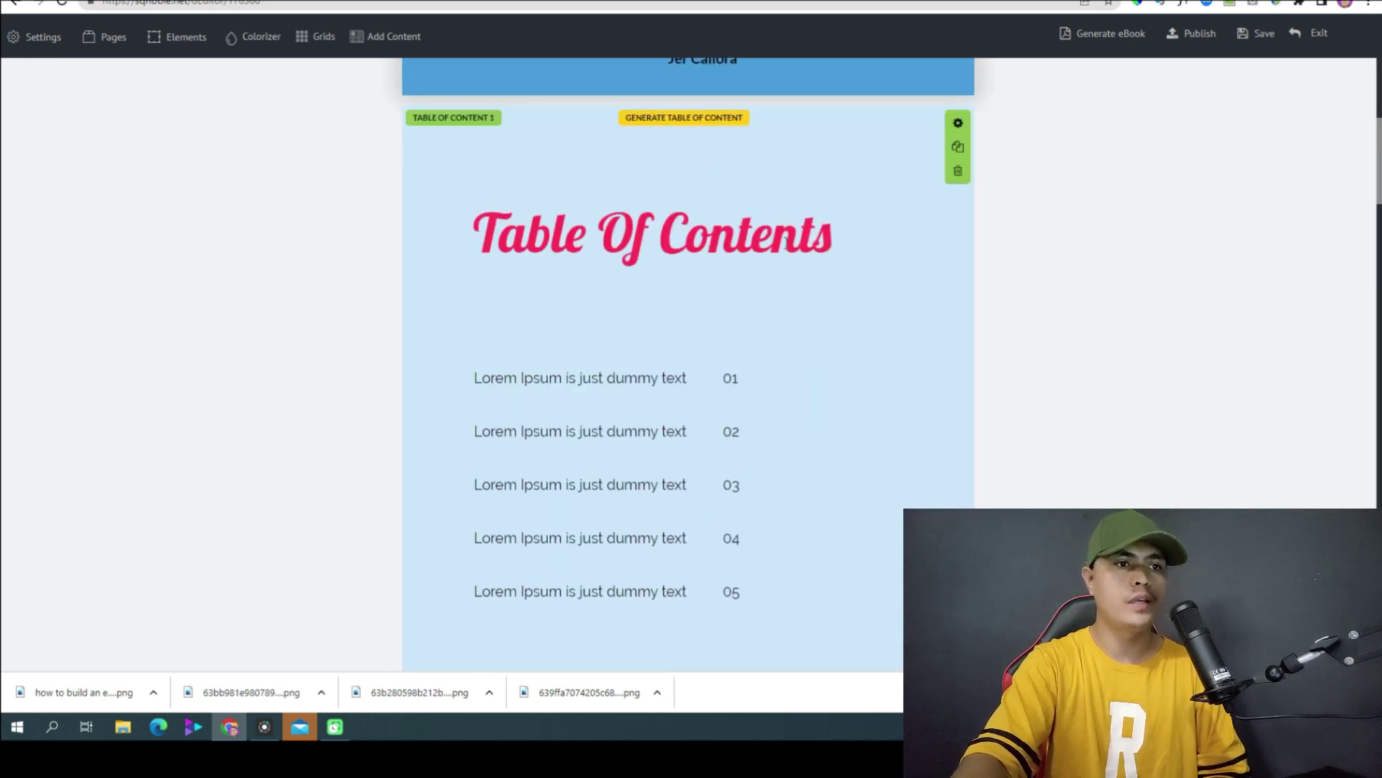
{"action": "key", "text": "ctrl+Tab"}
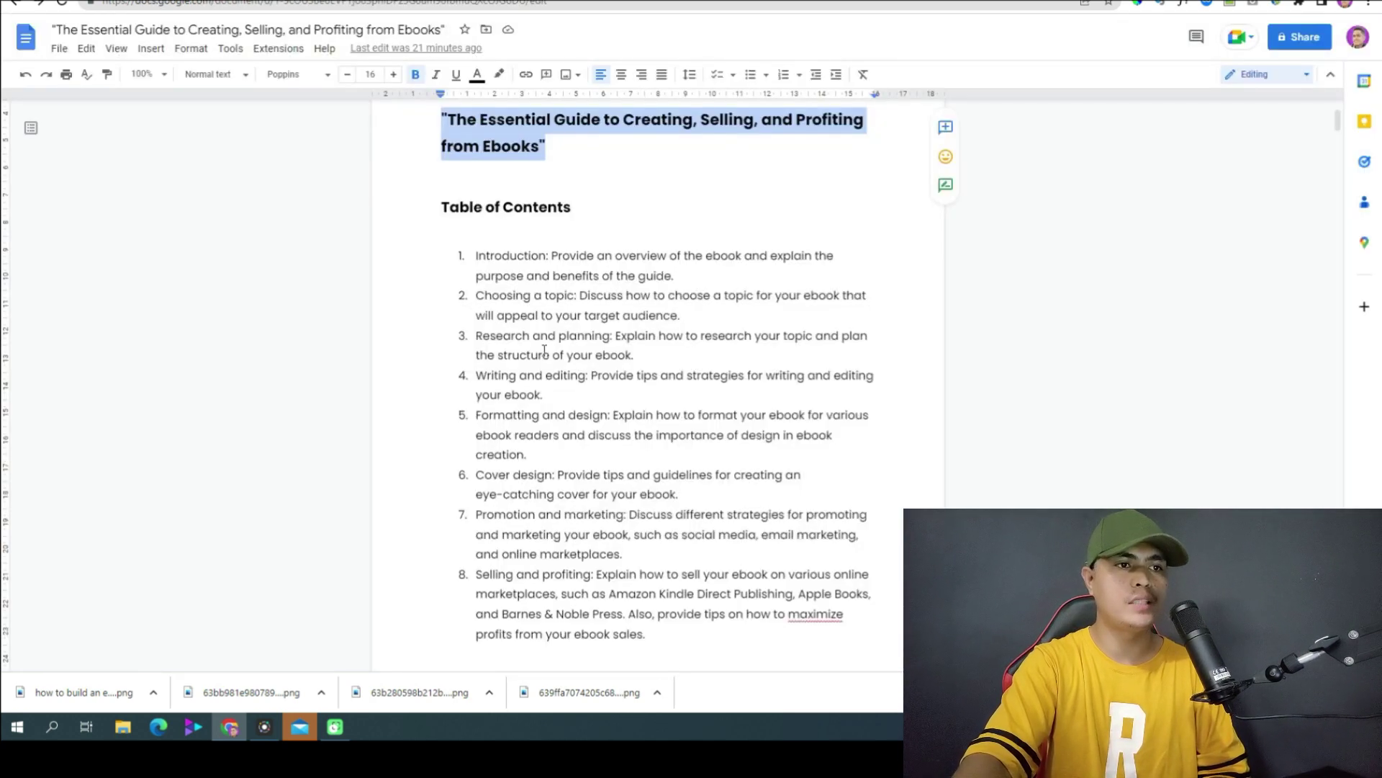
{"action": "scroll", "coordinate": [569, 357], "scroll_direction": "down", "scroll_amount": 1}
{"action": "left_click_drag", "start_coordinate": [473, 219], "coordinate": [680, 236]}
{"action": "key", "text": "ctrl+Tab"}
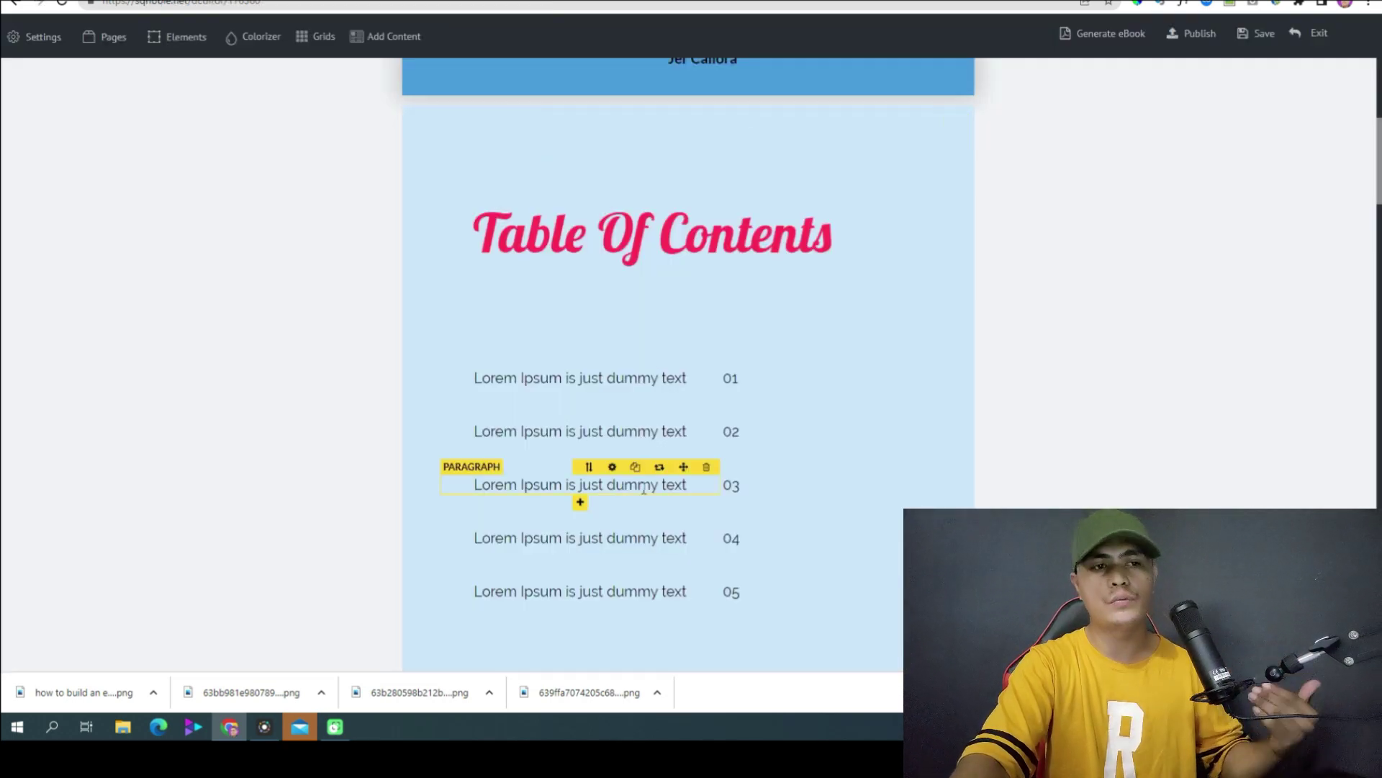
Look through the template's contents page, sample content pages and closing page, ending at the "Thank You" headline
{"action": "scroll", "coordinate": [623, 447], "scroll_direction": "down", "scroll_amount": 3}
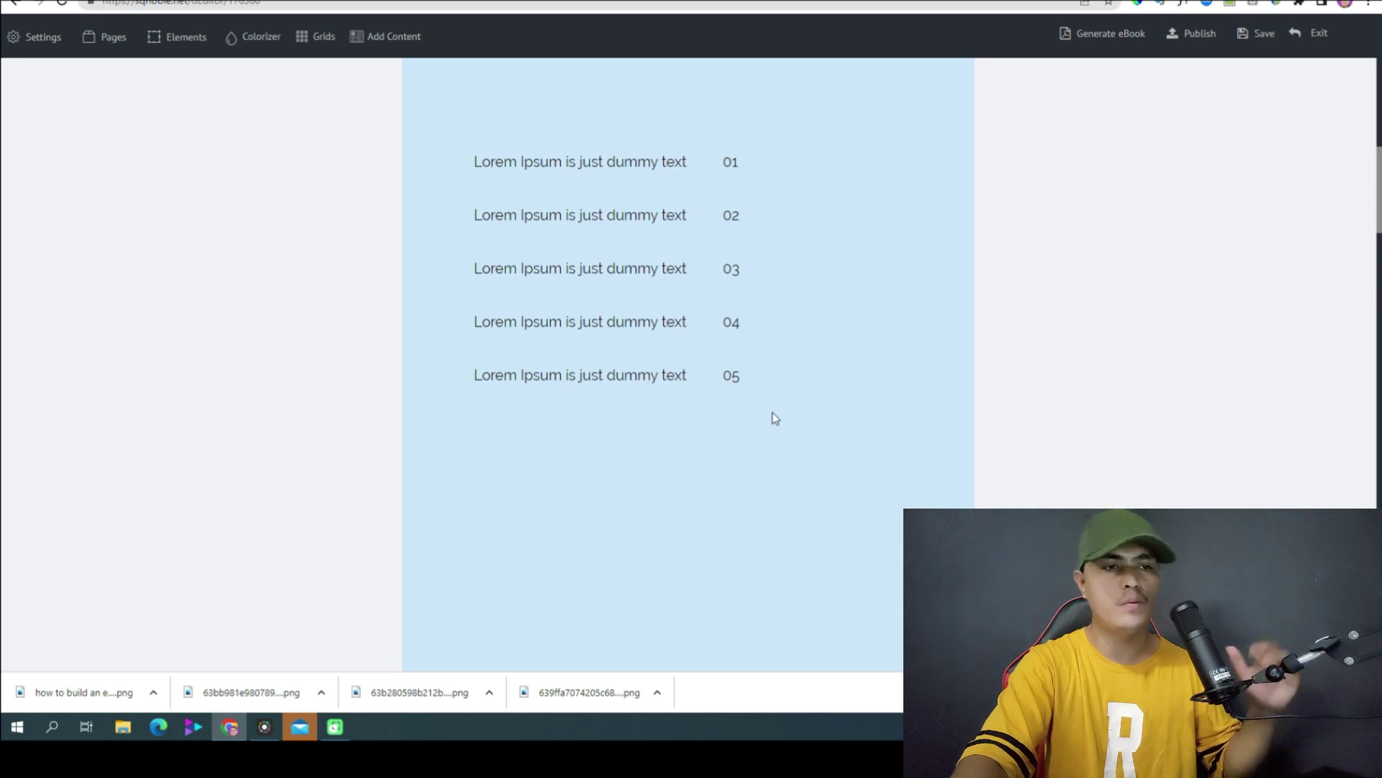
{"action": "scroll", "coordinate": [648, 435], "scroll_direction": "up", "scroll_amount": 3}
{"action": "scroll", "coordinate": [670, 427], "scroll_direction": "down", "scroll_amount": 10}
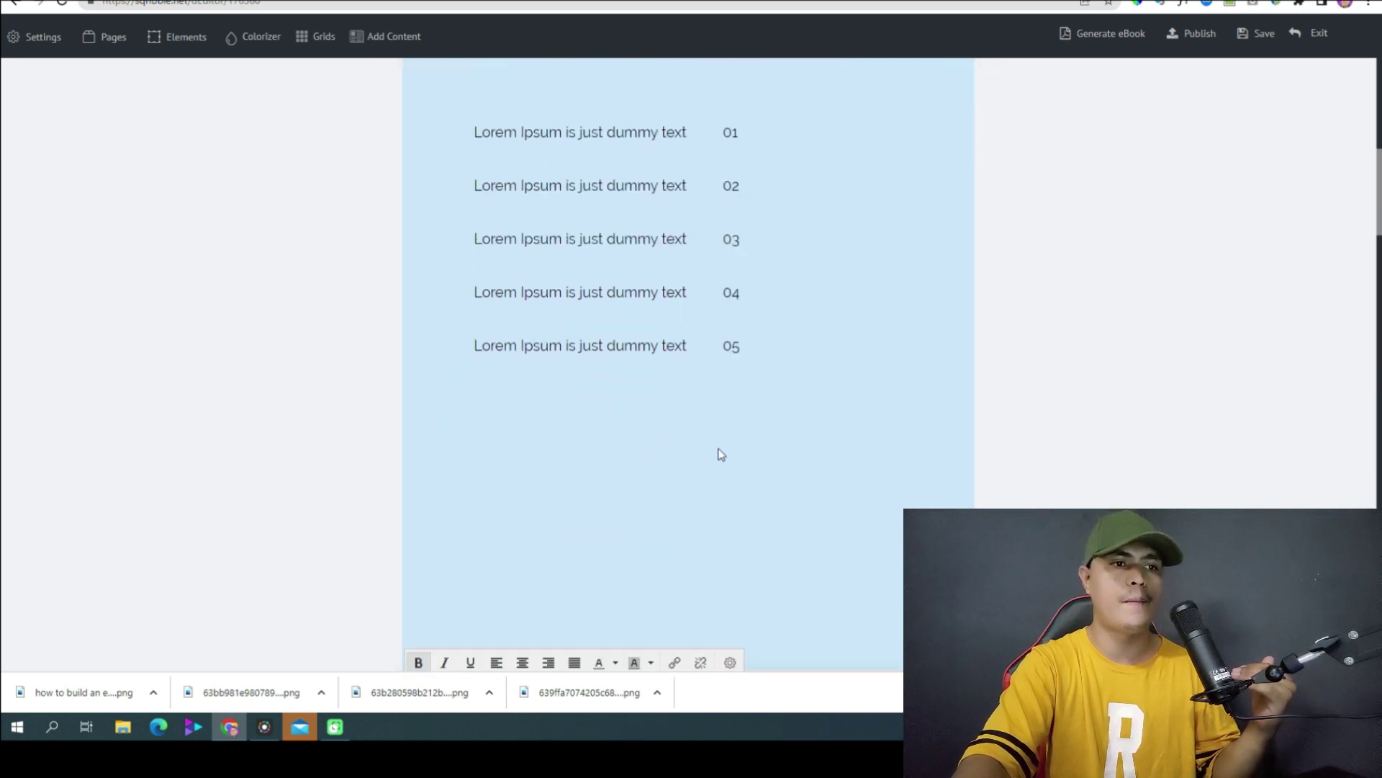
{"action": "scroll", "coordinate": [655, 425], "scroll_direction": "down", "scroll_amount": 8}
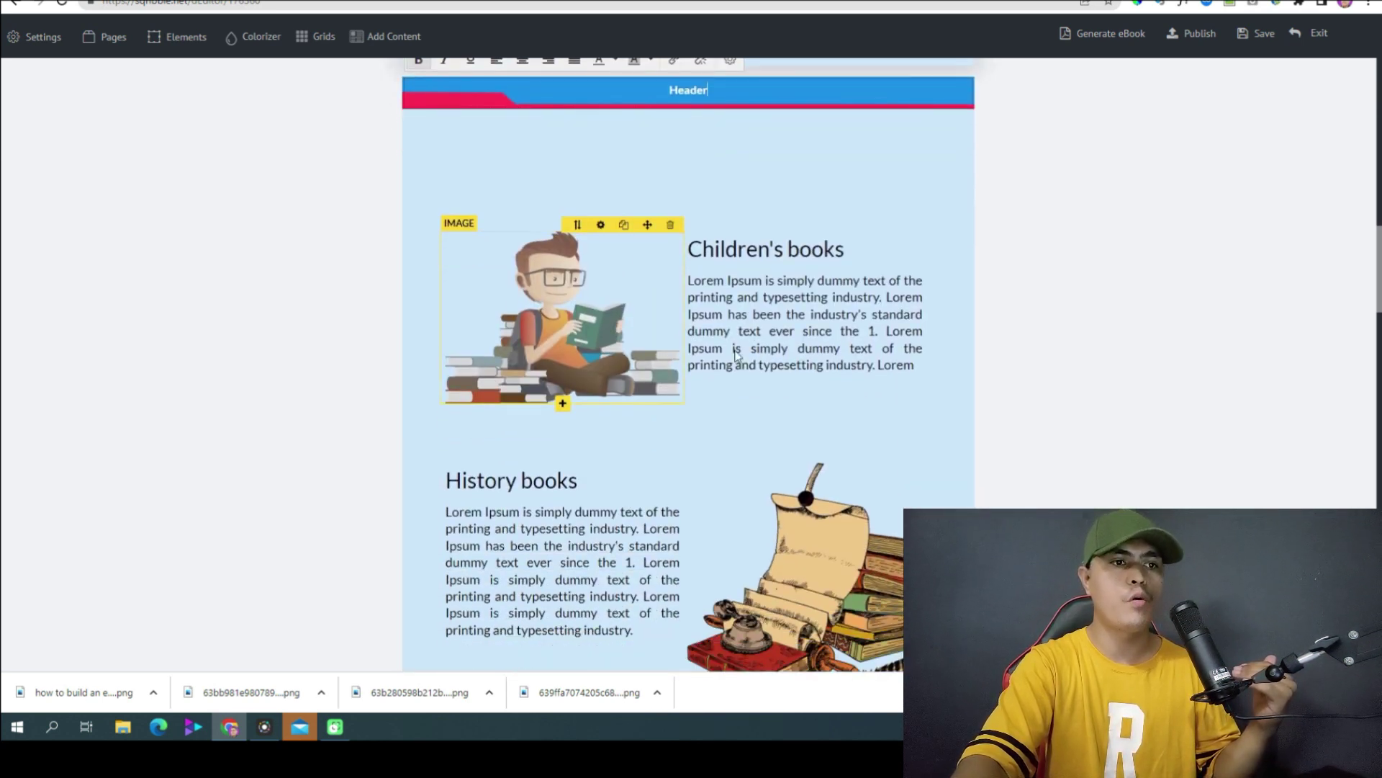
{"action": "scroll", "coordinate": [664, 430], "scroll_direction": "down", "scroll_amount": 9}
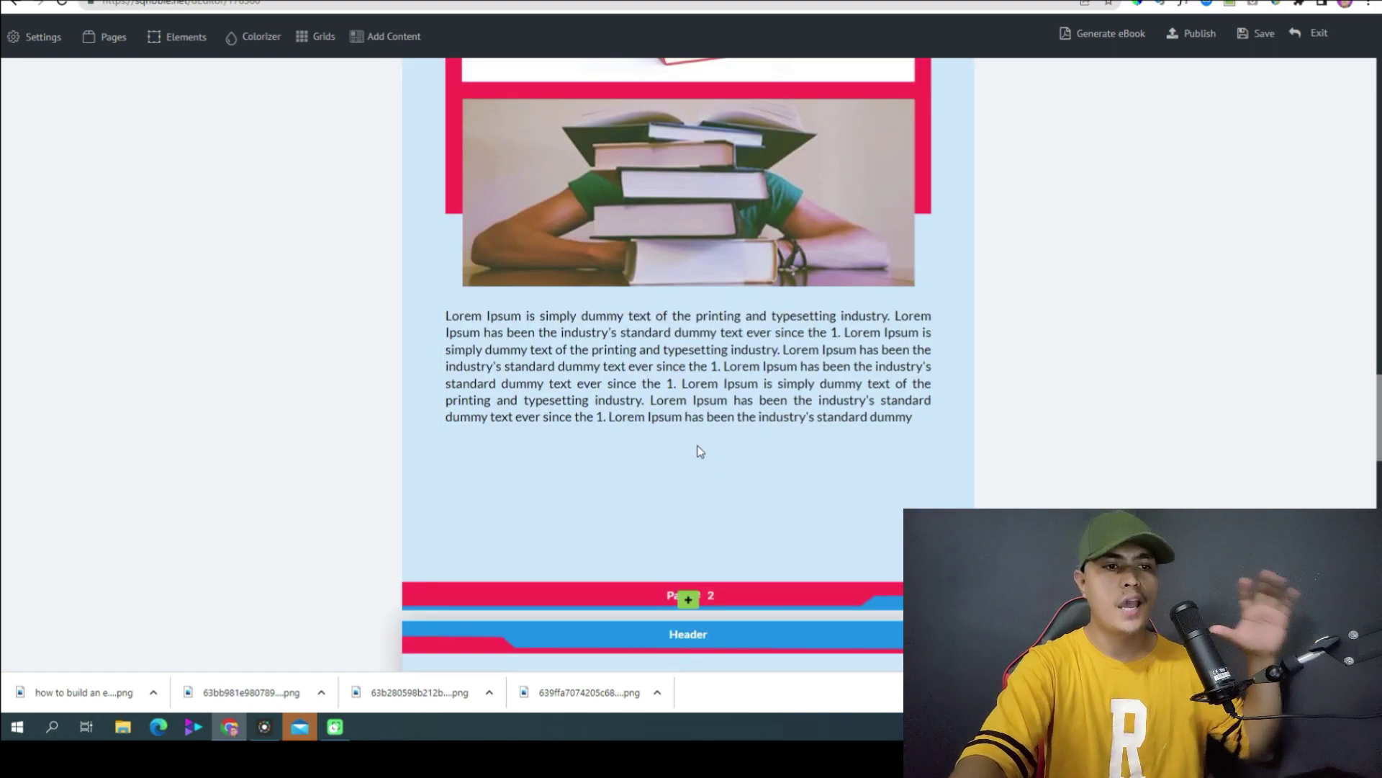
{"action": "scroll", "coordinate": [697, 451], "scroll_direction": "down", "scroll_amount": 4}
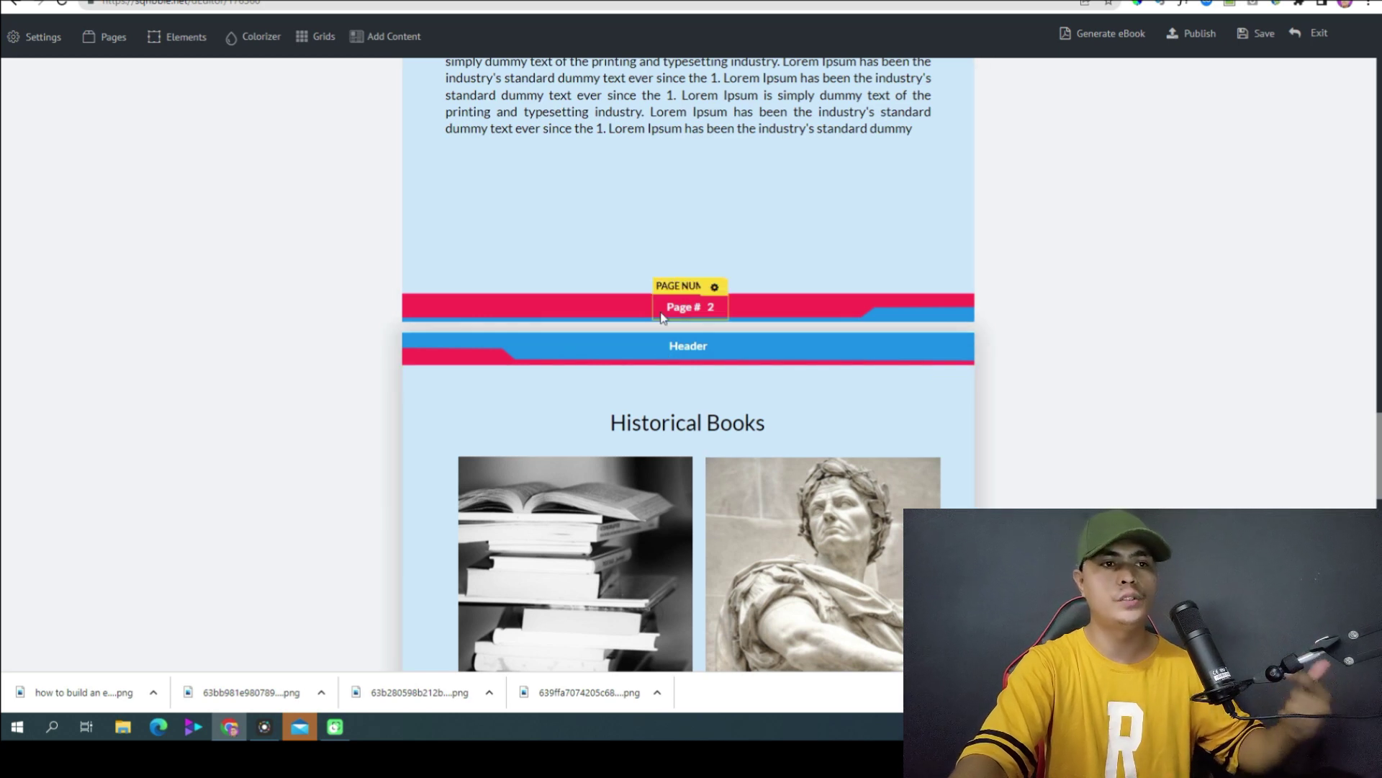
{"action": "scroll", "coordinate": [642, 341], "scroll_direction": "down", "scroll_amount": 11}
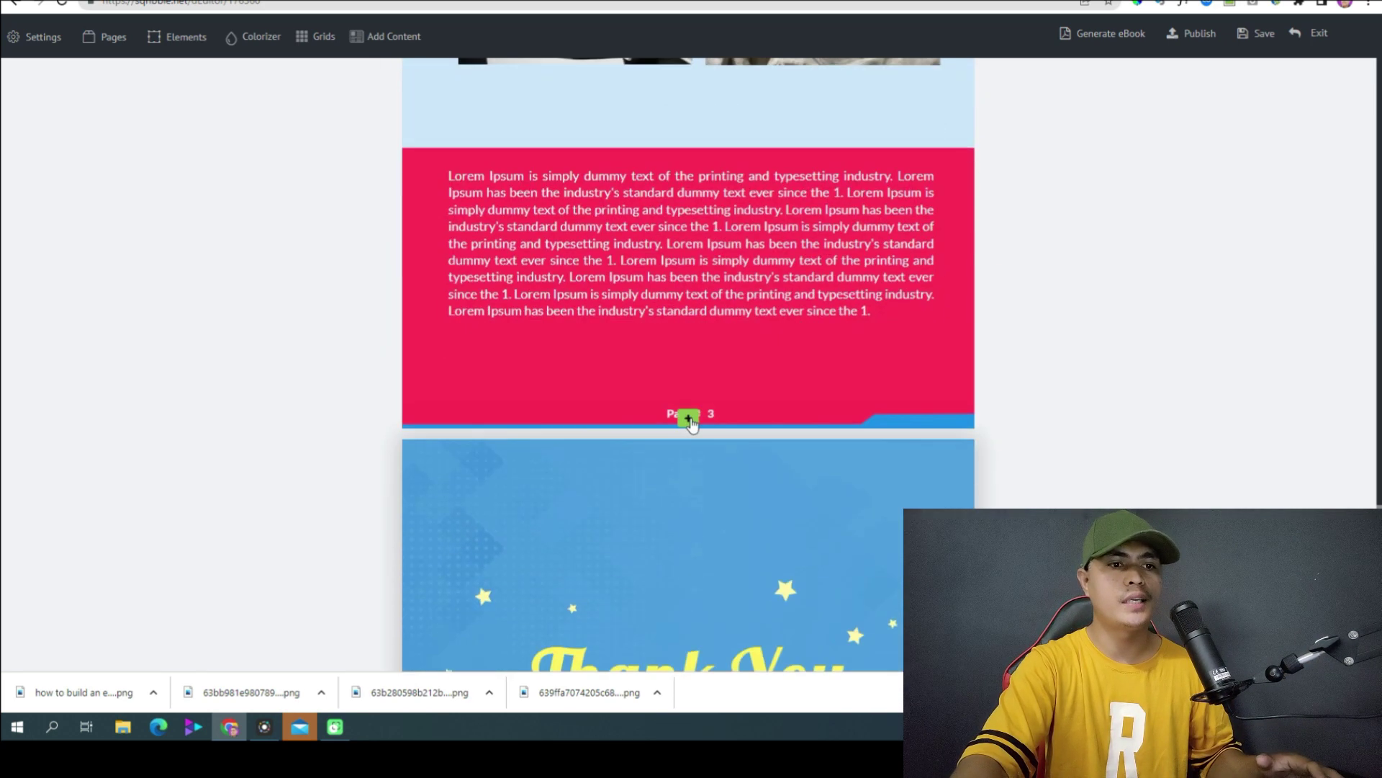
{"action": "scroll", "coordinate": [685, 419], "scroll_direction": "down", "scroll_amount": 3}
{"action": "left_click", "coordinate": [785, 327]}
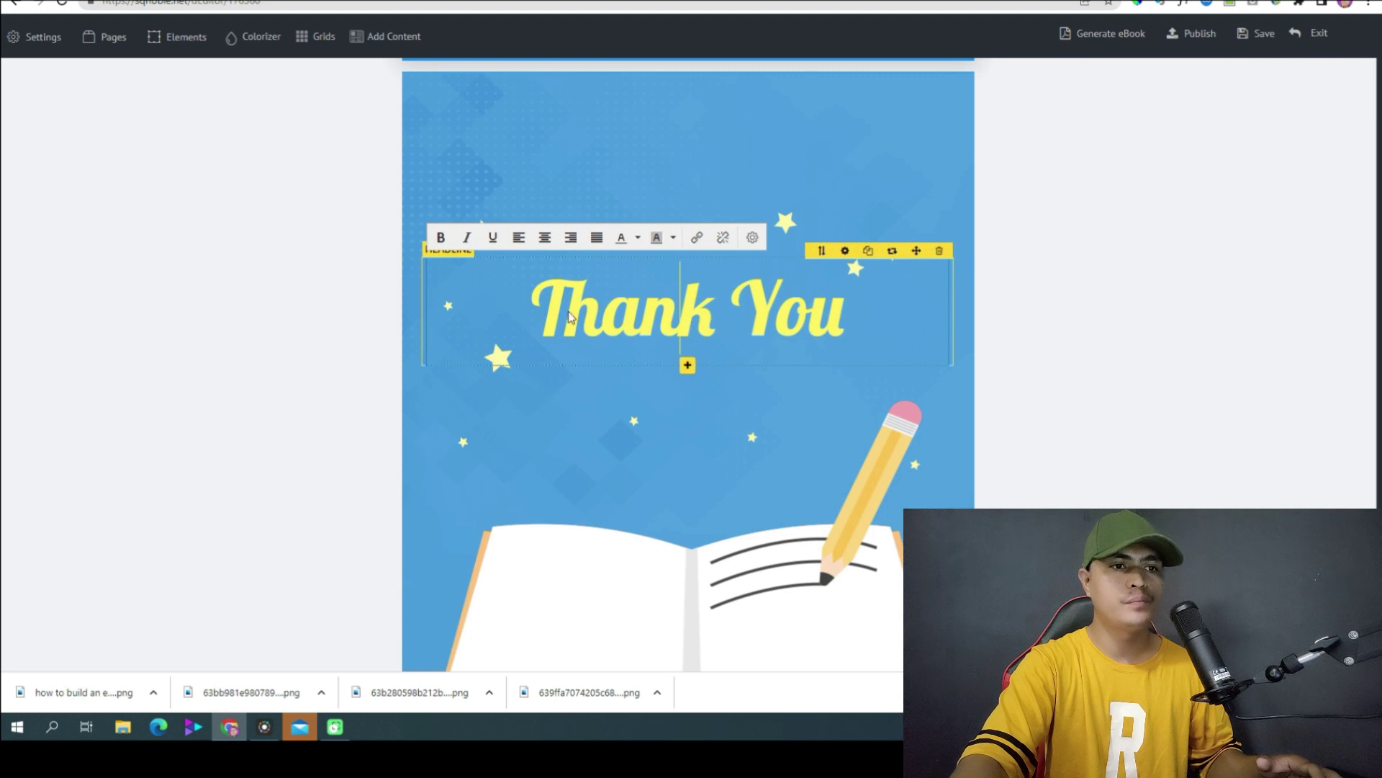
Highlight the template's "Thank You" headline, then switch to the Google Docs document and look through the ebook text toward its end
{"action": "triple_click", "coordinate": [790, 322]}
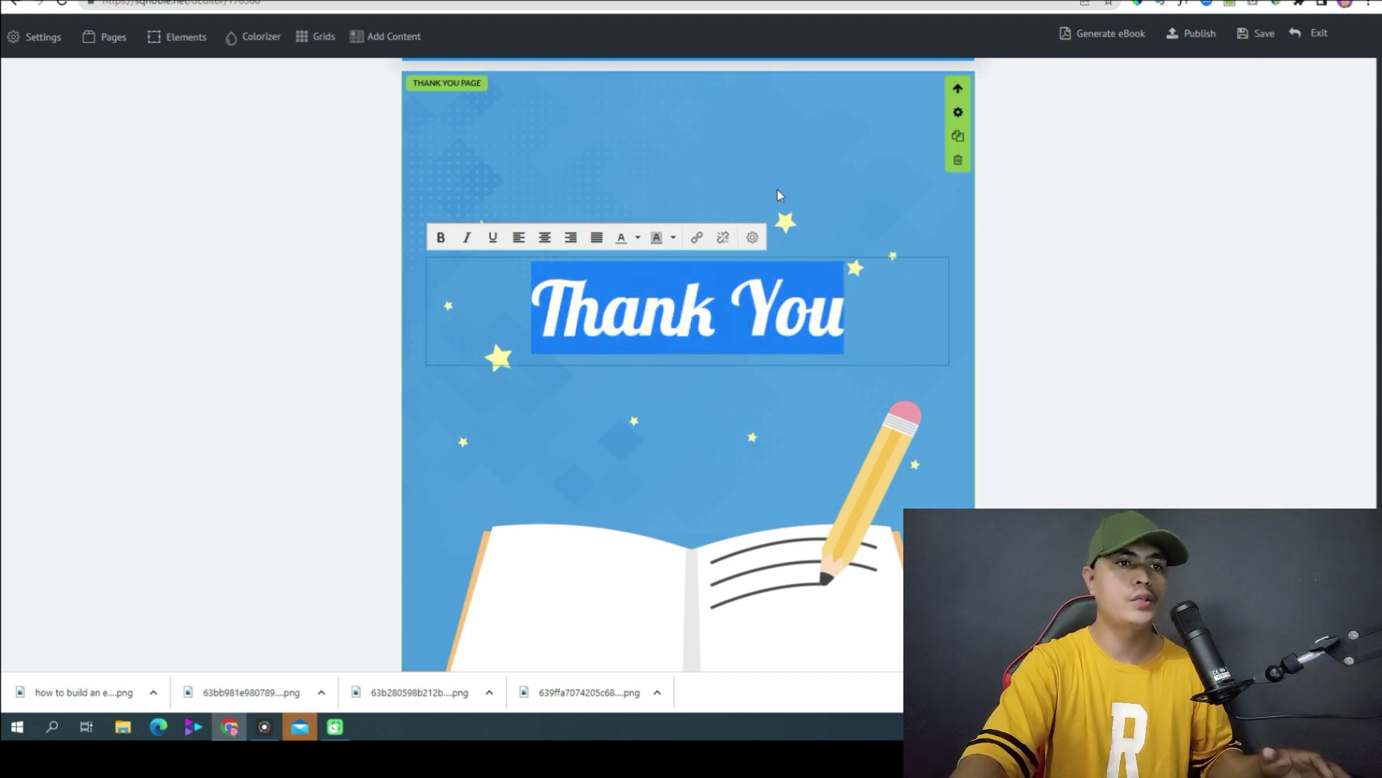
{"action": "key", "text": "Escape"}
{"action": "key", "text": "ctrl+Tab"}
{"action": "scroll", "coordinate": [1176, 294], "scroll_direction": "down", "scroll_amount": 6}
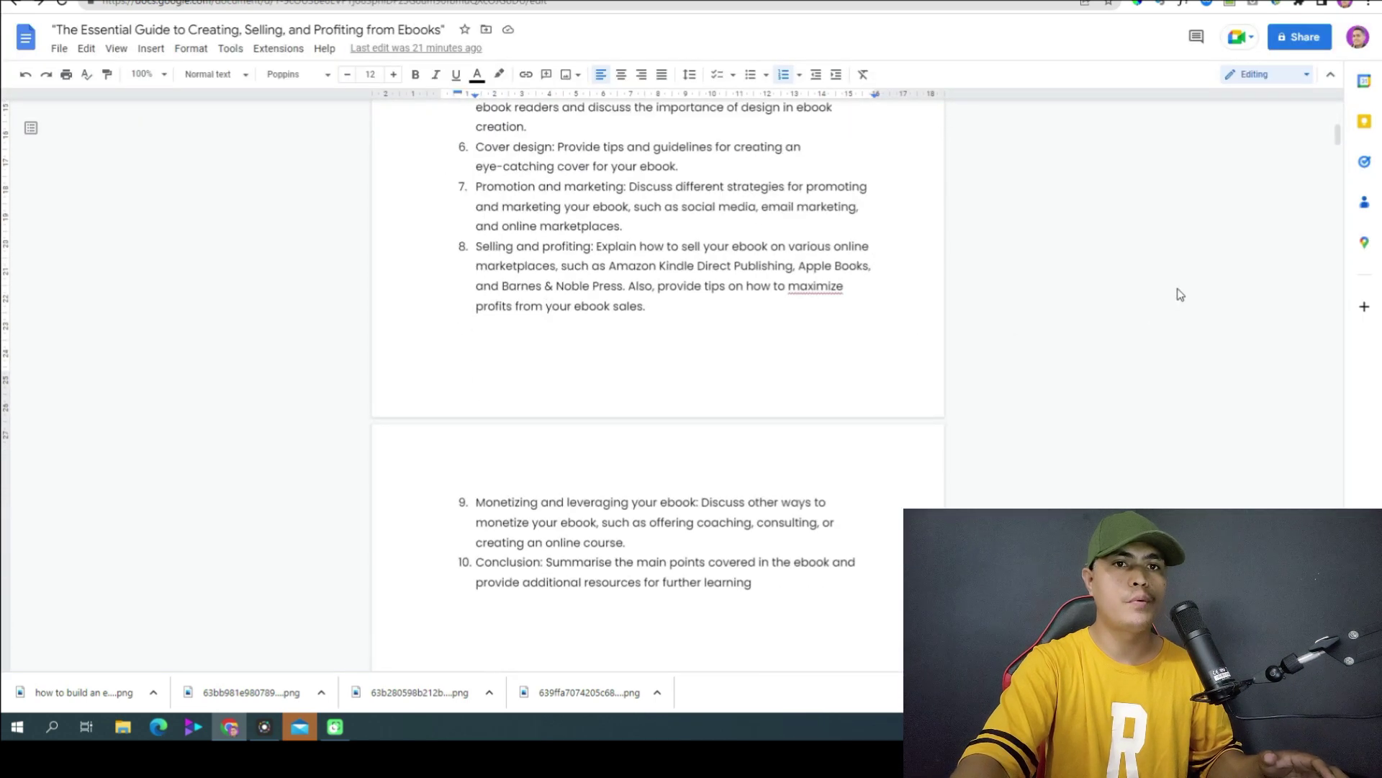
{"action": "left_click_drag", "start_coordinate": [1338, 151], "coordinate": [1338, 590]}
{"action": "scroll", "coordinate": [898, 459], "scroll_direction": "down", "scroll_amount": 10}
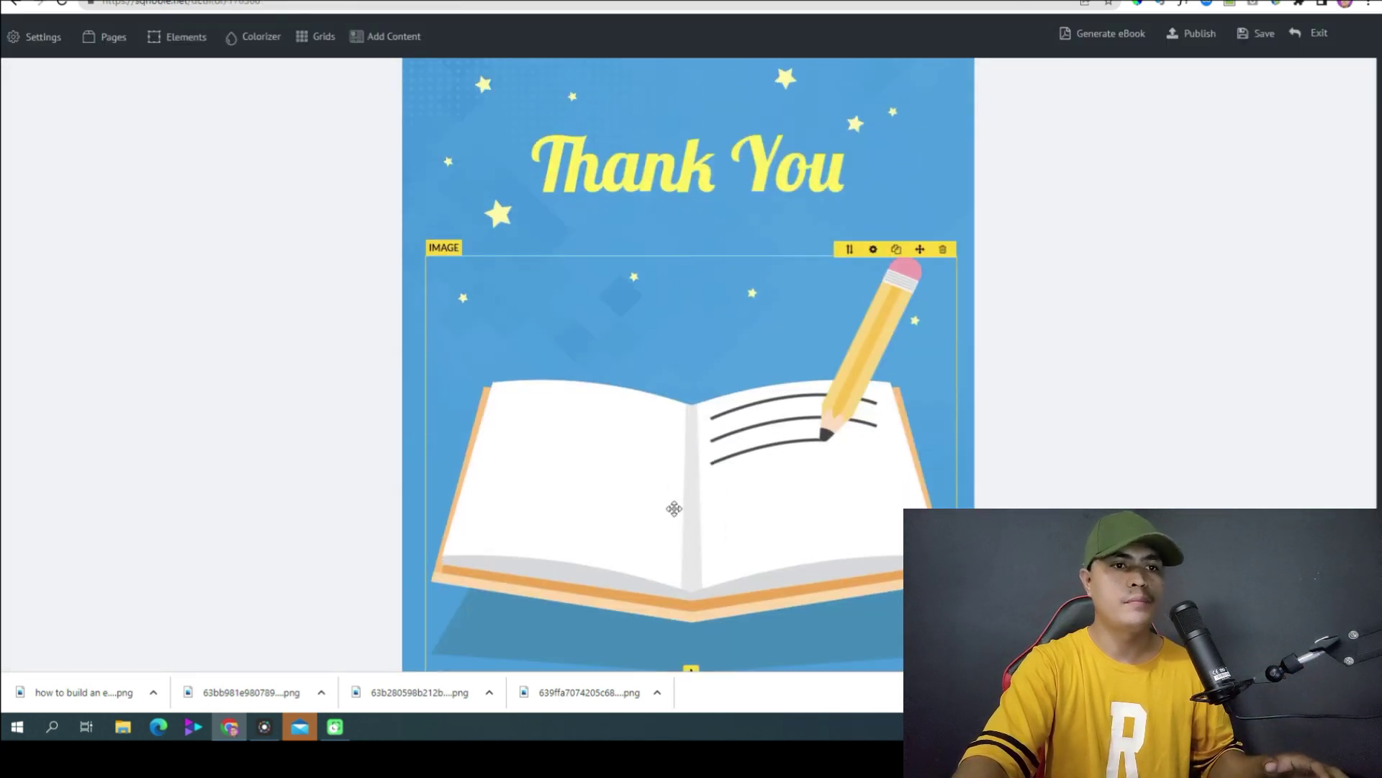
Back in Sqribble, generate the eBook from the edited template
{"action": "scroll", "coordinate": [674, 509], "scroll_direction": "up", "scroll_amount": 4}
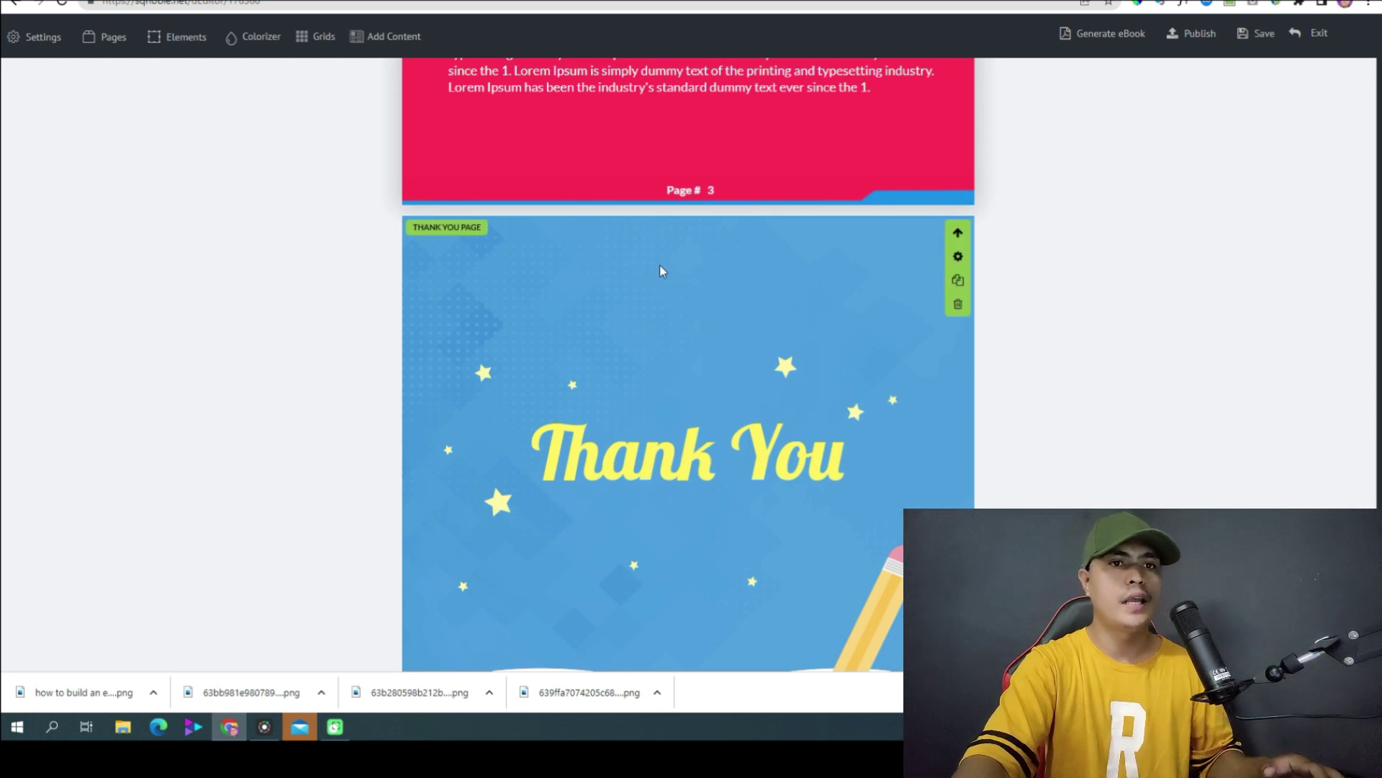
{"action": "left_click", "coordinate": [1109, 34]}
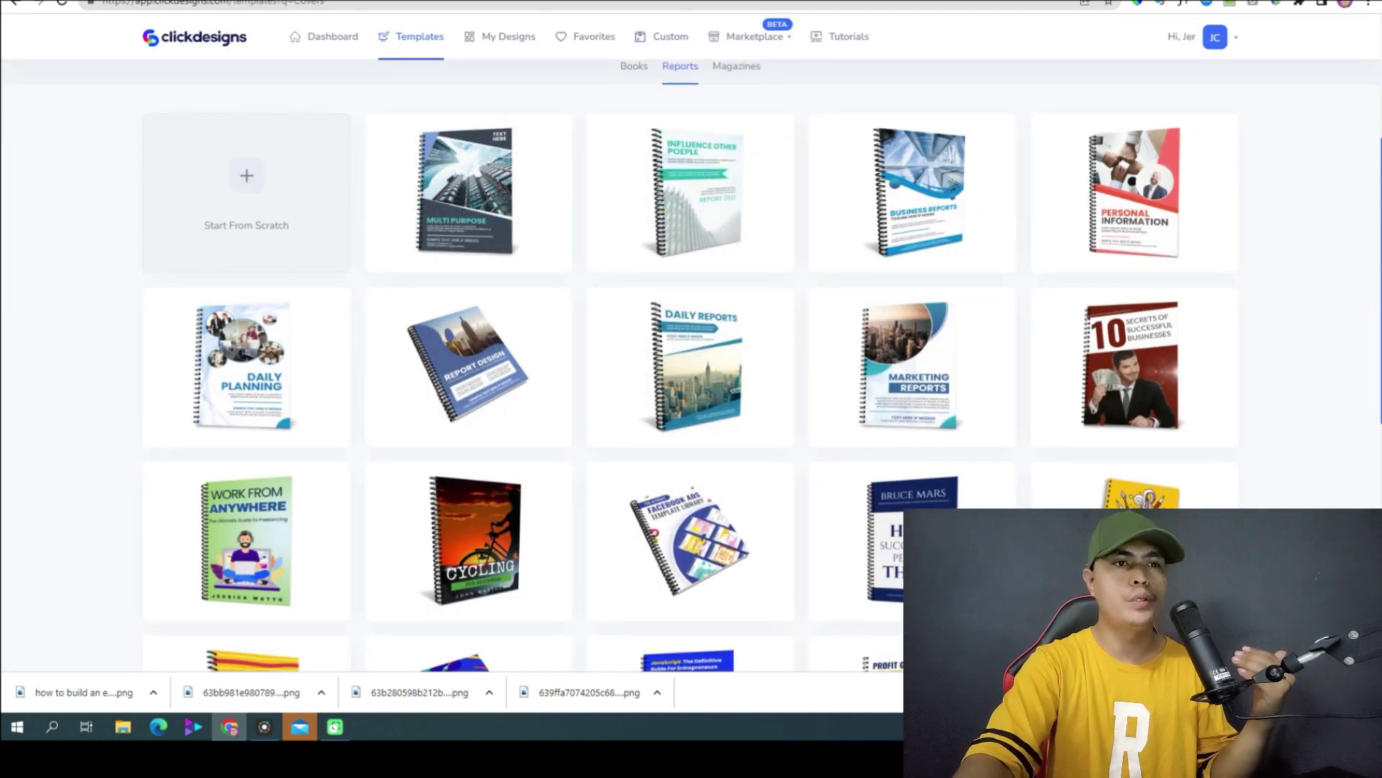
In ClickDesigns, browse the report designs in the Covers template category
{"action": "scroll", "coordinate": [675, 351], "scroll_direction": "up", "scroll_amount": 4}
{"action": "scroll", "coordinate": [674, 351], "scroll_direction": "down", "scroll_amount": 8}
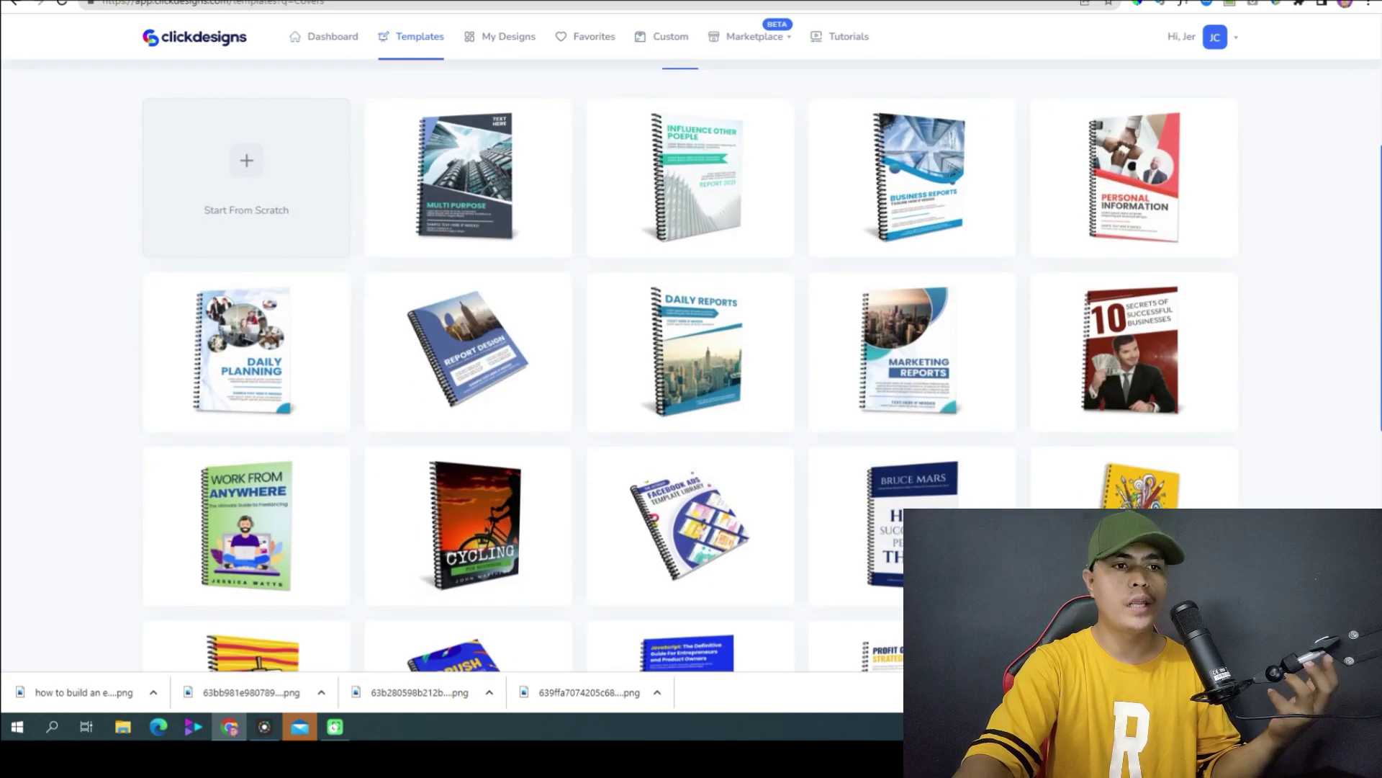
{"action": "scroll", "coordinate": [675, 351], "scroll_direction": "up", "scroll_amount": 3}
{"action": "scroll", "coordinate": [675, 113], "scroll_direction": "up", "scroll_amount": 2}
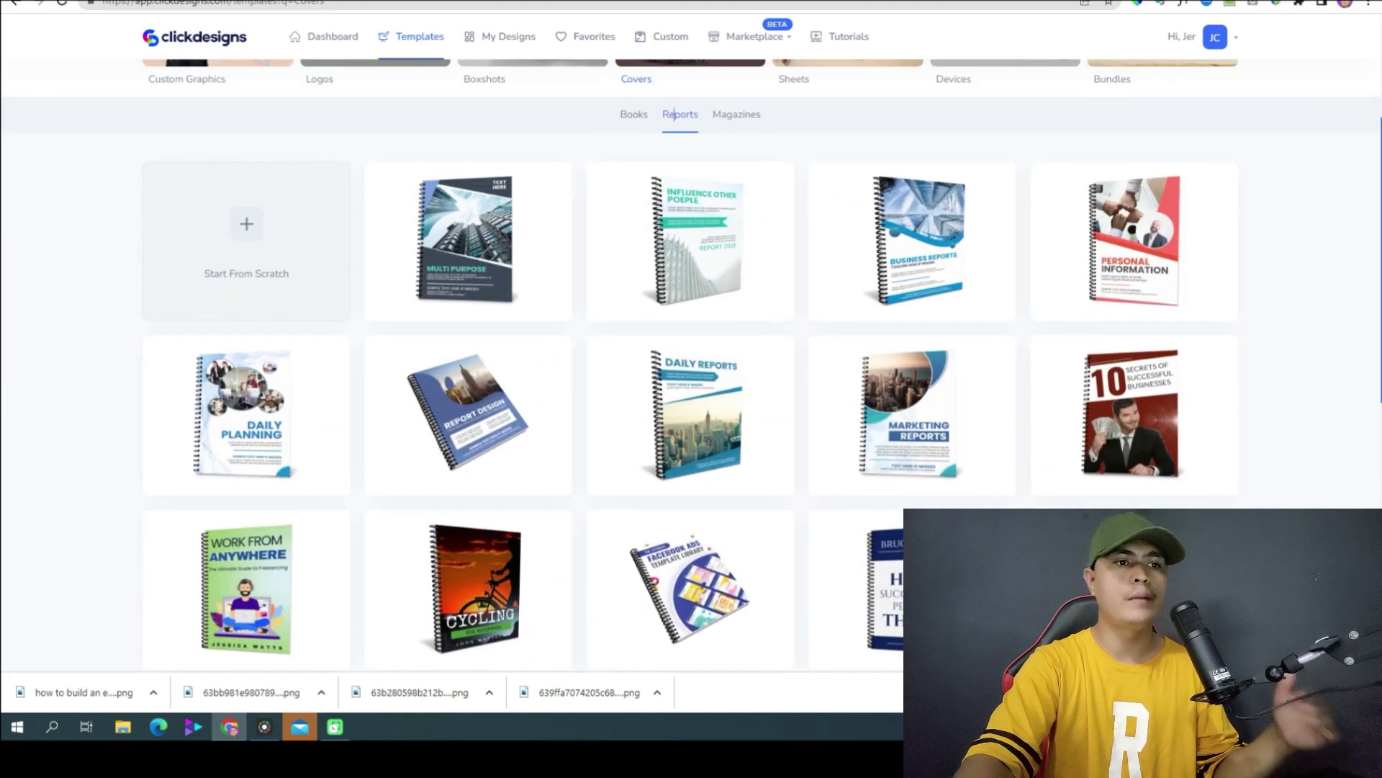
{"action": "scroll", "coordinate": [674, 114], "scroll_direction": "down", "scroll_amount": 2}
{"action": "mouse_move", "coordinate": [381, 234]}
{"action": "scroll", "coordinate": [1167, 151], "scroll_direction": "up", "scroll_amount": 5}
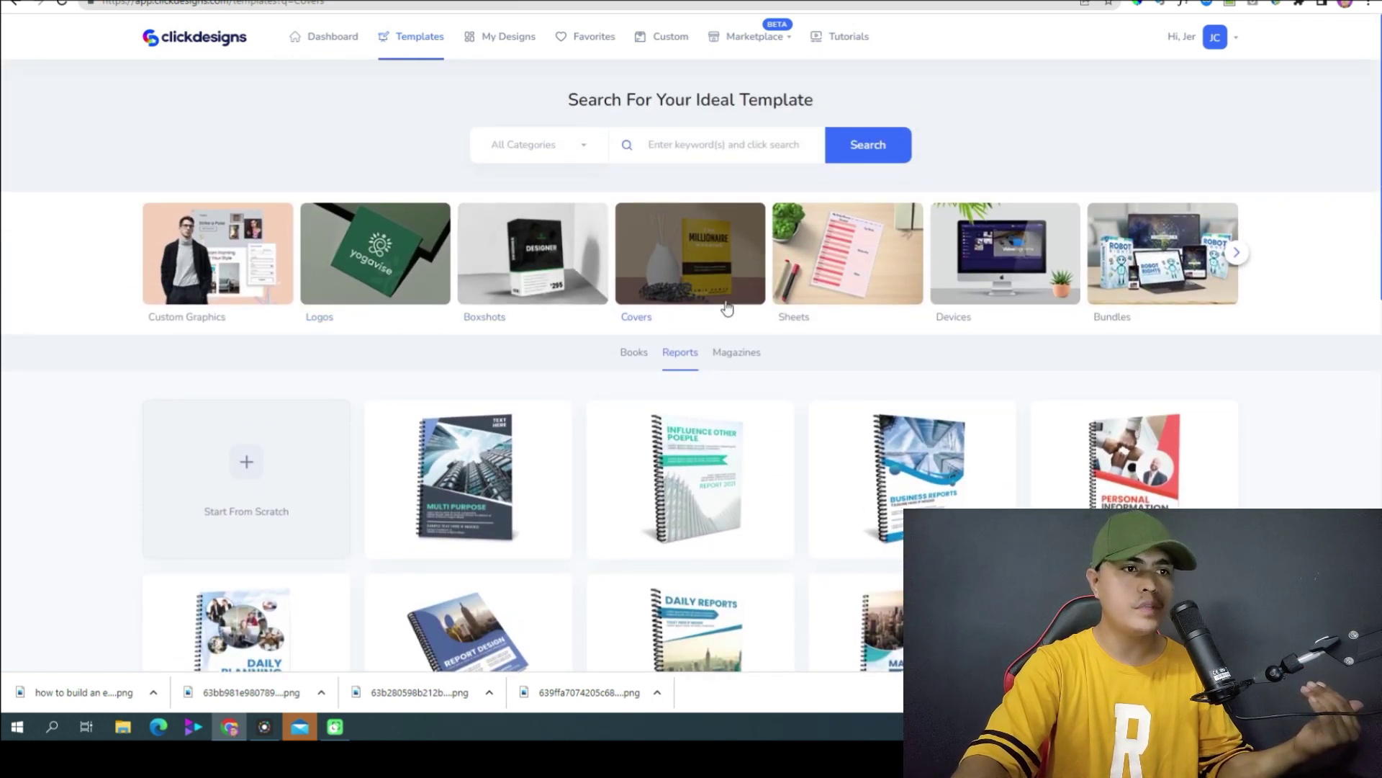
Show the Boxshots template category and look through its product box designs
{"action": "left_click", "coordinate": [513, 282]}
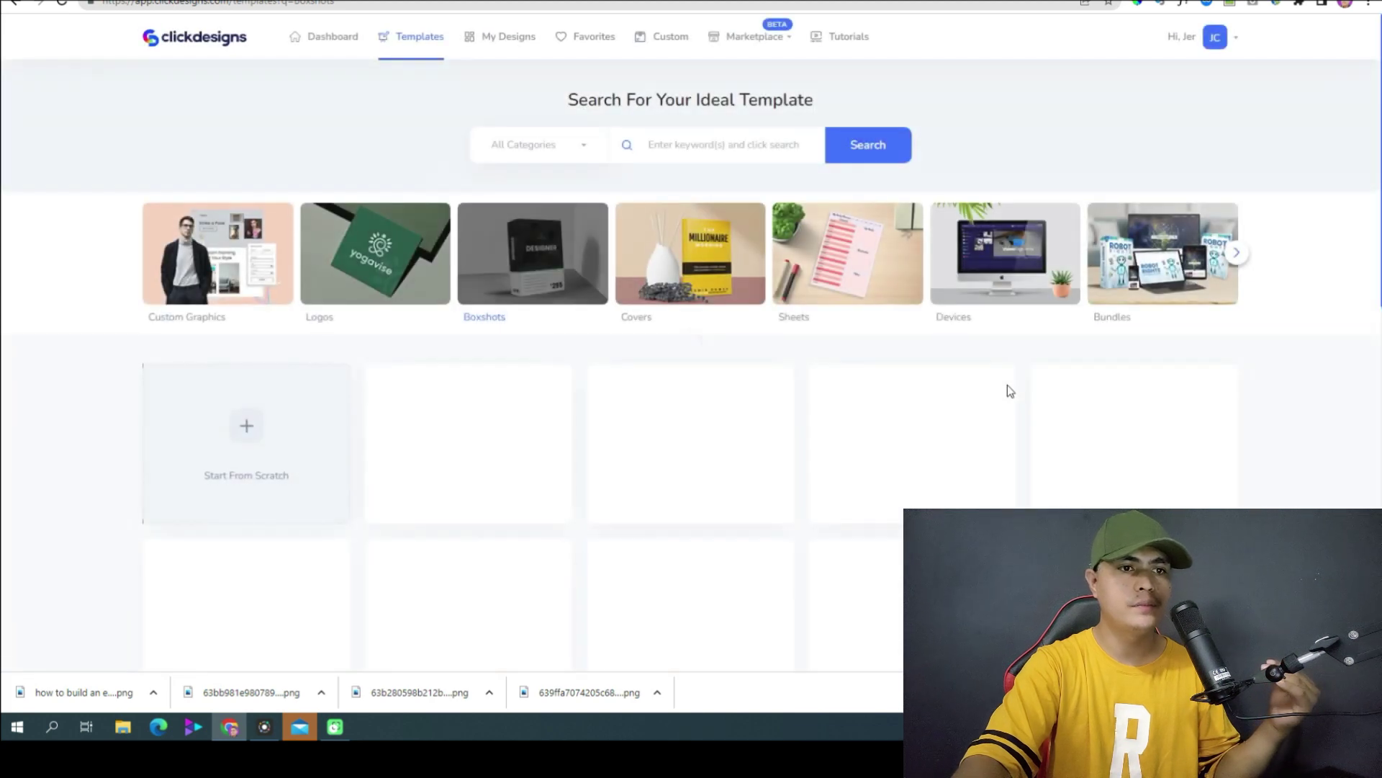
{"action": "scroll", "coordinate": [839, 425], "scroll_direction": "down", "scroll_amount": 4}
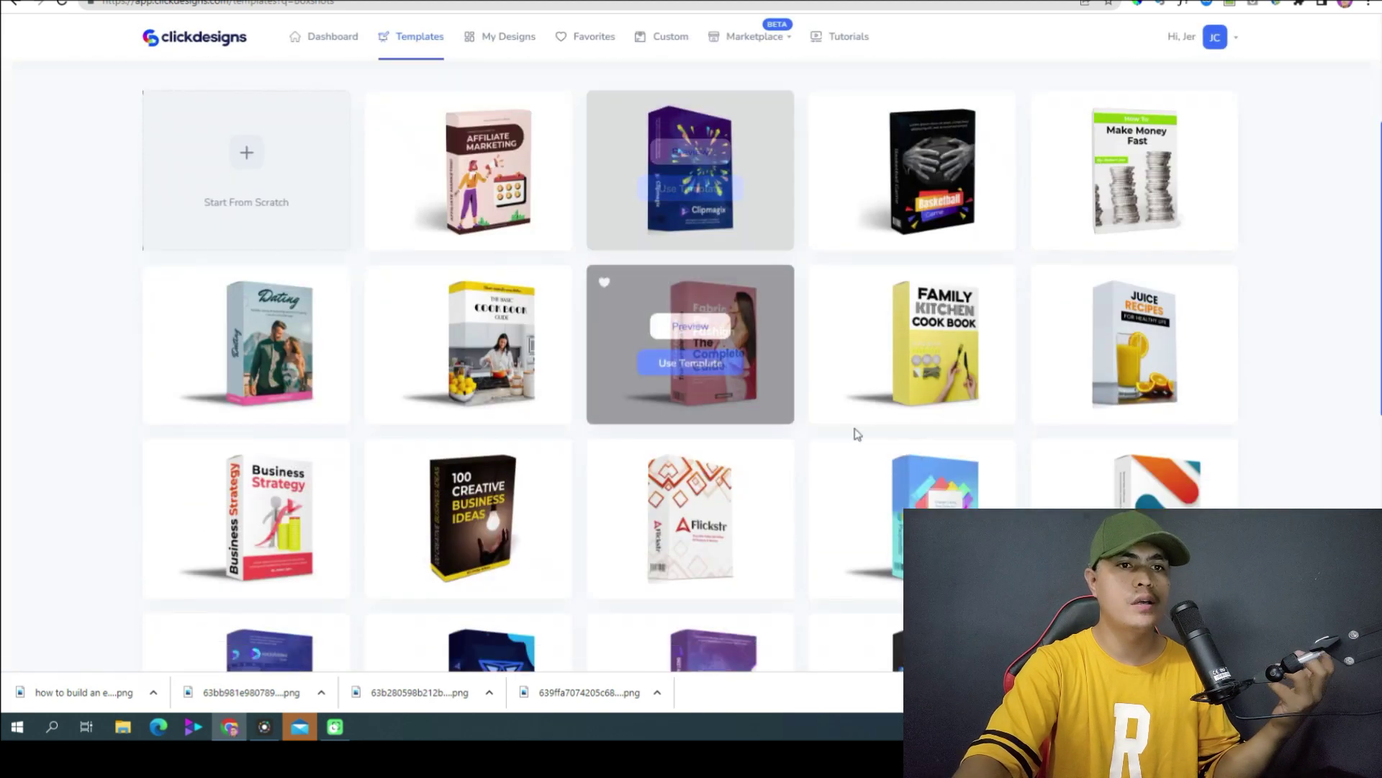
{"action": "scroll", "coordinate": [994, 360], "scroll_direction": "up", "scroll_amount": 2}
{"action": "scroll", "coordinate": [936, 339], "scroll_direction": "up", "scroll_amount": 2}
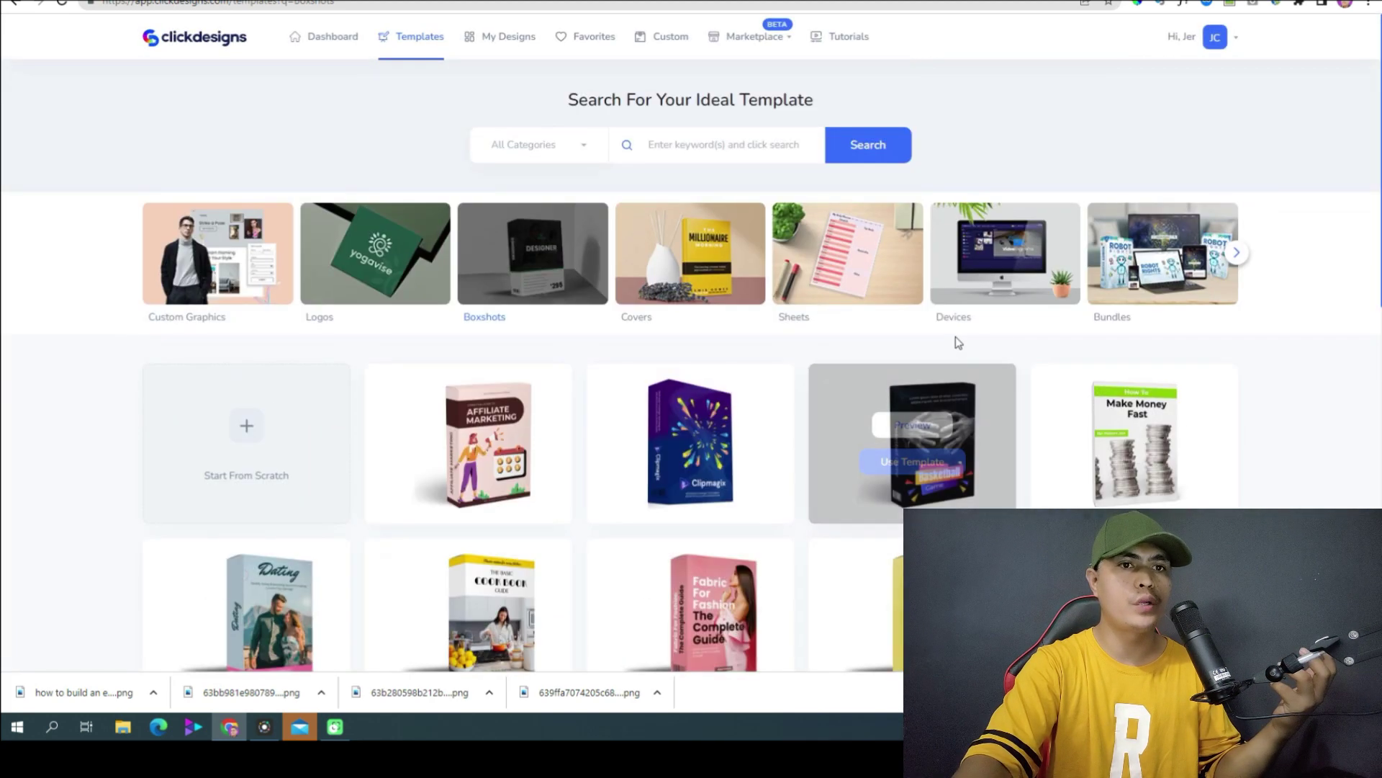
Create a design titled "PROFITZBOOK" from the WP Training Kit mockup template in the Bundles category
{"action": "left_click", "coordinate": [1155, 269]}
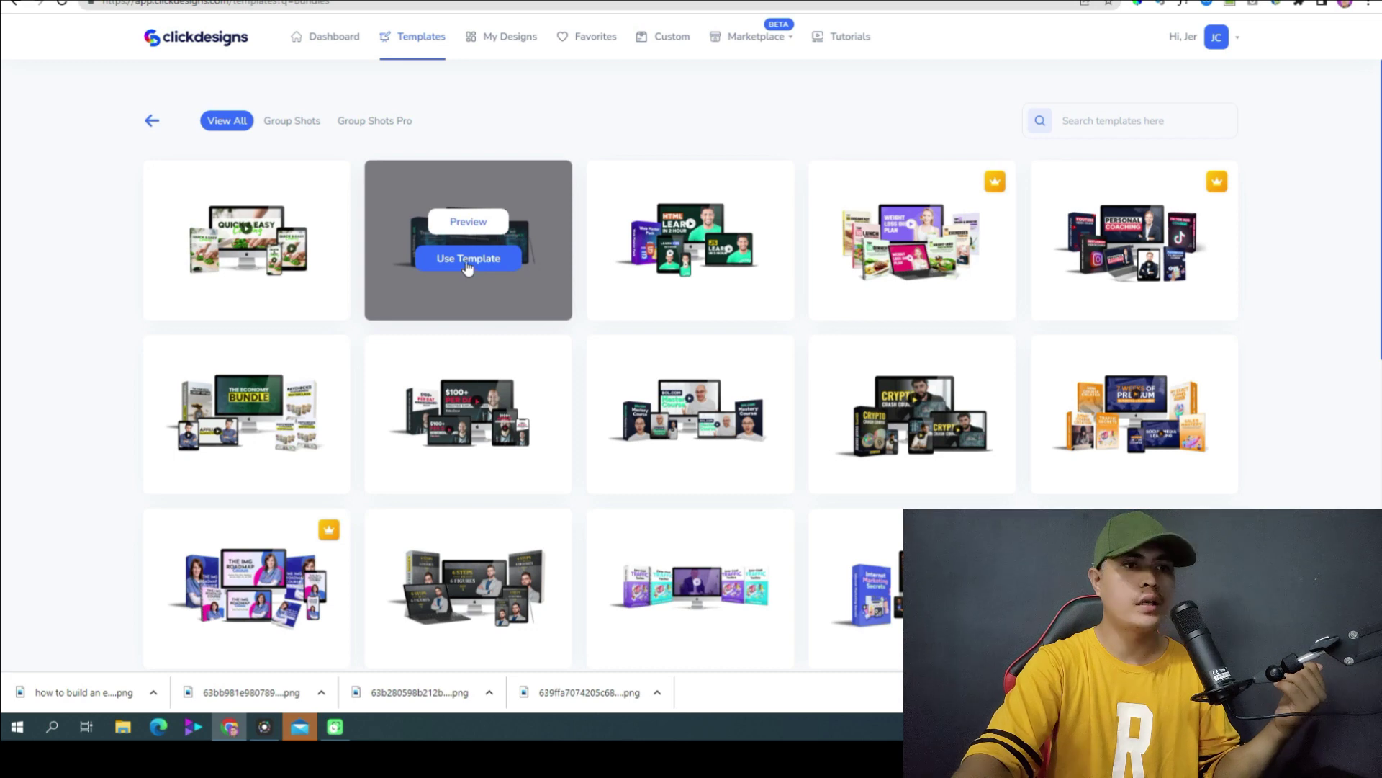
{"action": "left_click", "coordinate": [468, 259]}
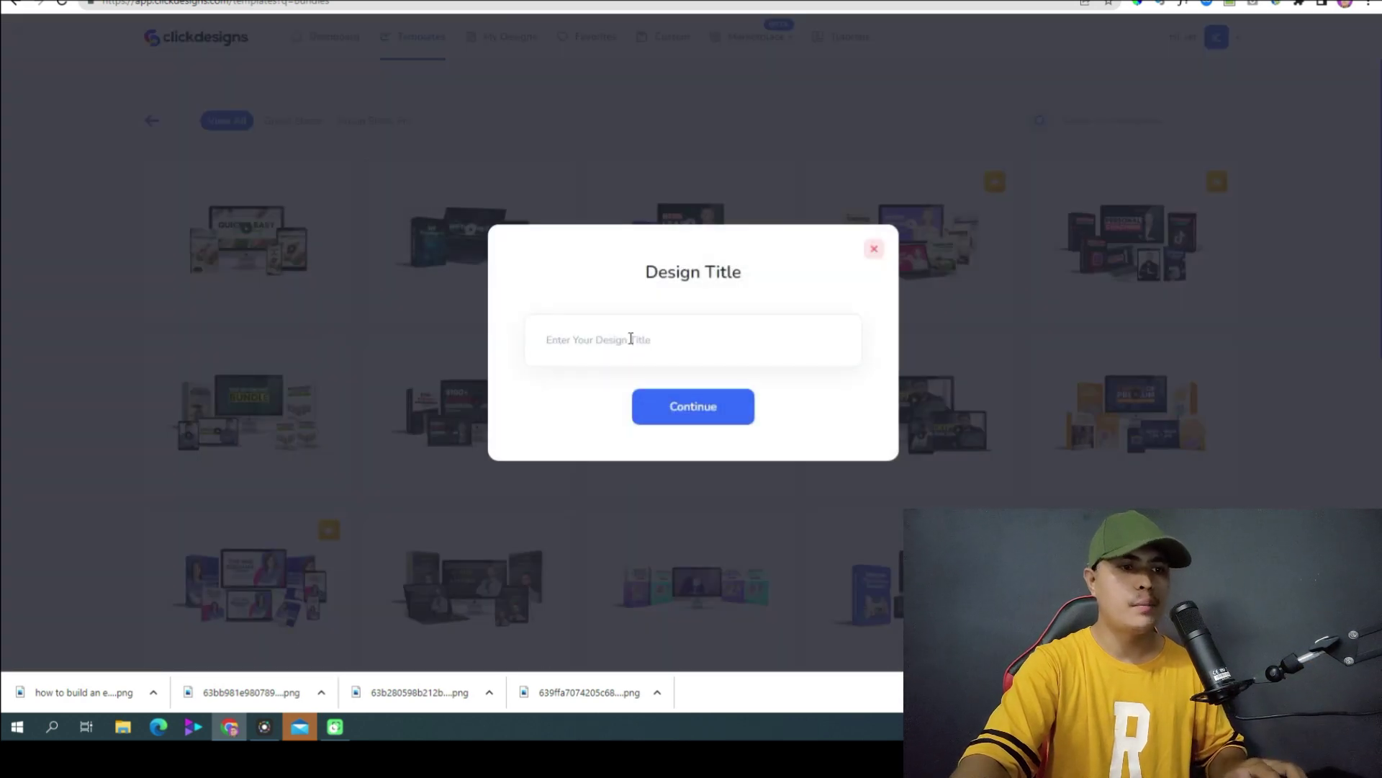
{"action": "type", "text": "PROFITZBOOK"}
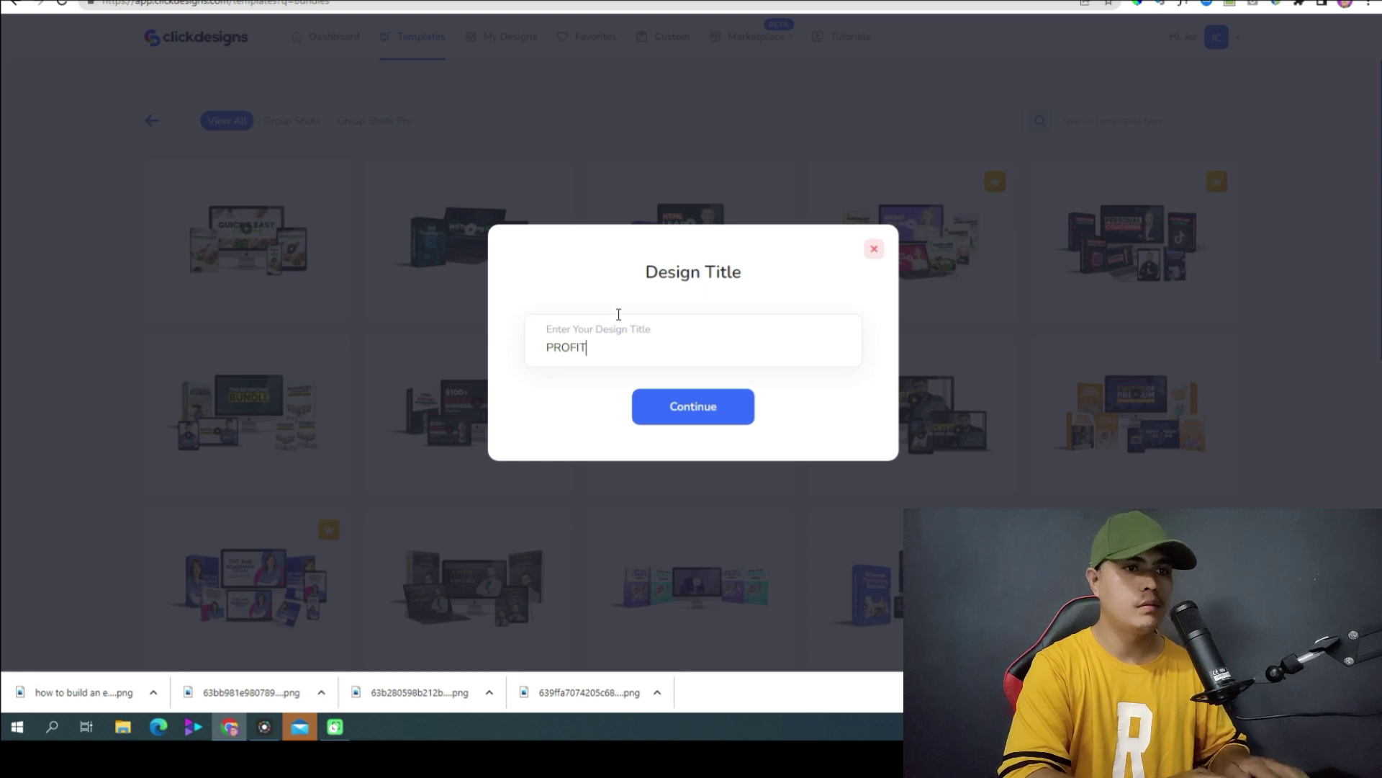
{"action": "left_click", "coordinate": [713, 400]}
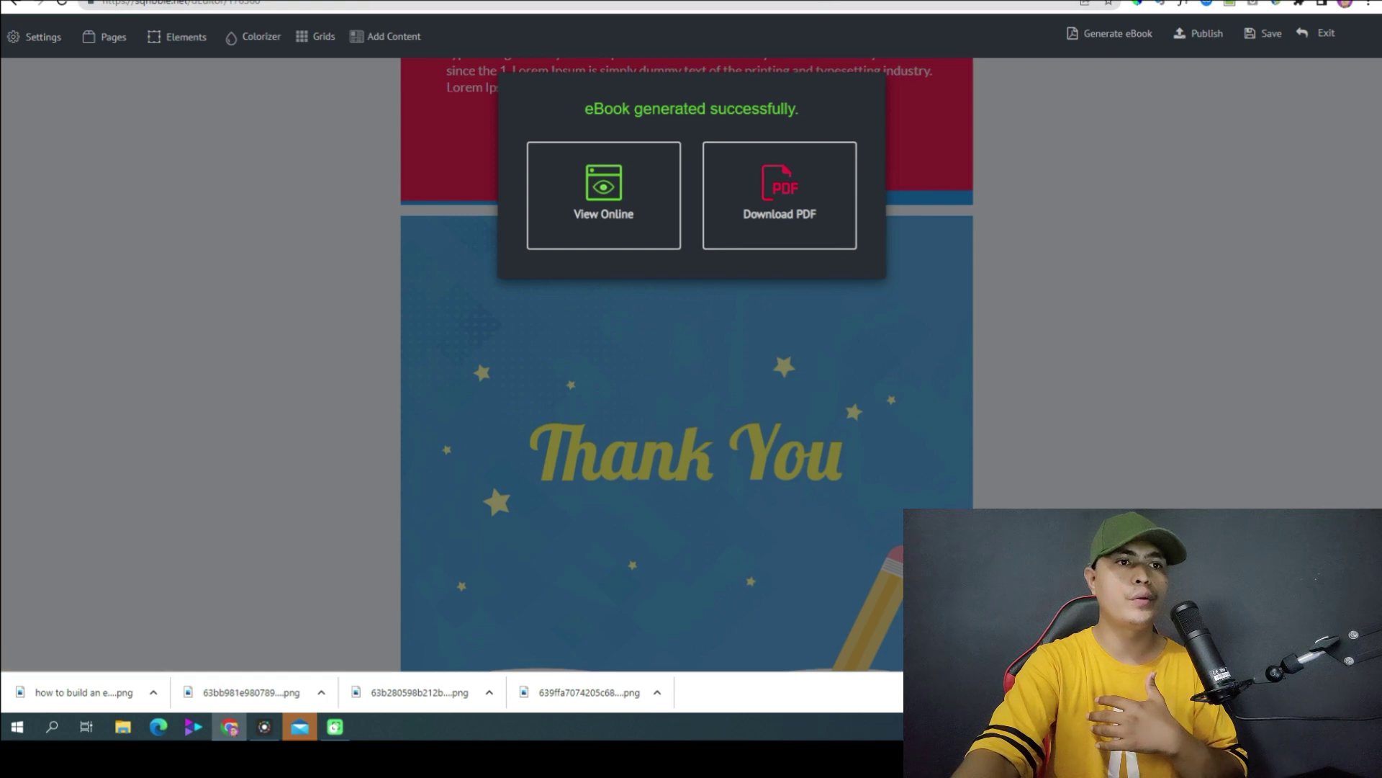
Review the Google Docs ebook from its conclusion back to "Monetizing and leveraging your ebook", then switch to the PROFITZBOOK bundle in ClickDesigns
{"action": "key", "text": "ctrl+Tab"}
{"action": "scroll", "coordinate": [657, 257], "scroll_direction": "up", "scroll_amount": 4}
{"action": "scroll", "coordinate": [629, 231], "scroll_direction": "up", "scroll_amount": 5}
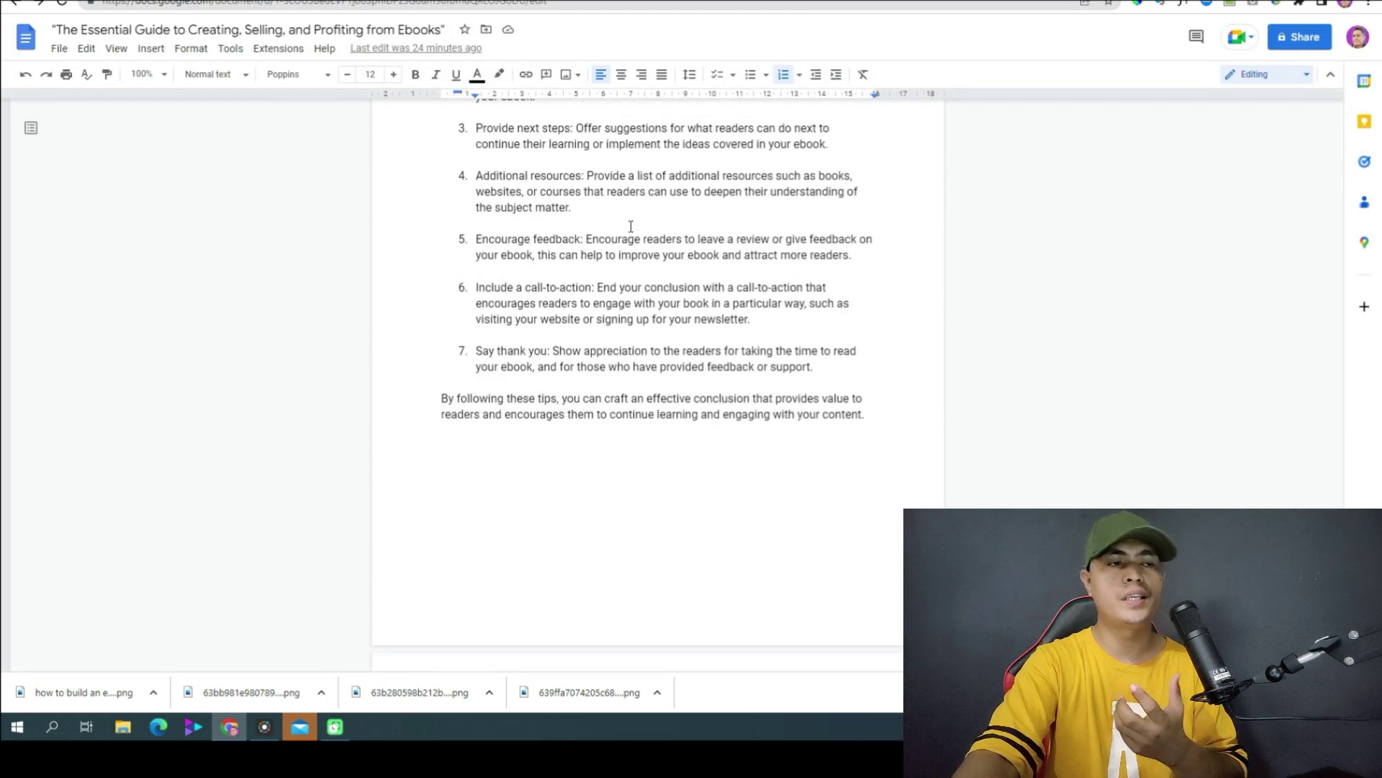
{"action": "scroll", "coordinate": [619, 201], "scroll_direction": "up", "scroll_amount": 5}
{"action": "scroll", "coordinate": [615, 193], "scroll_direction": "up", "scroll_amount": 10}
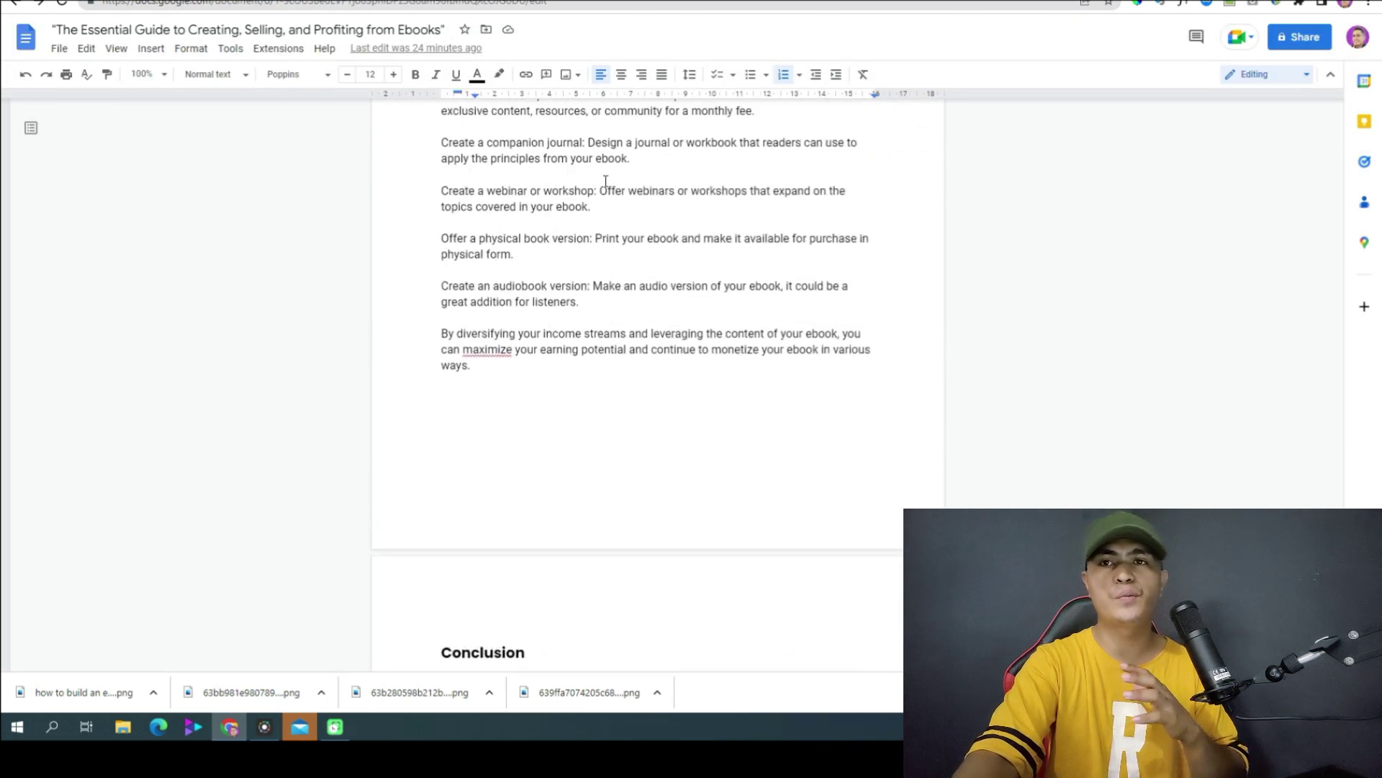
{"action": "scroll", "coordinate": [714, 269], "scroll_direction": "up", "scroll_amount": 5}
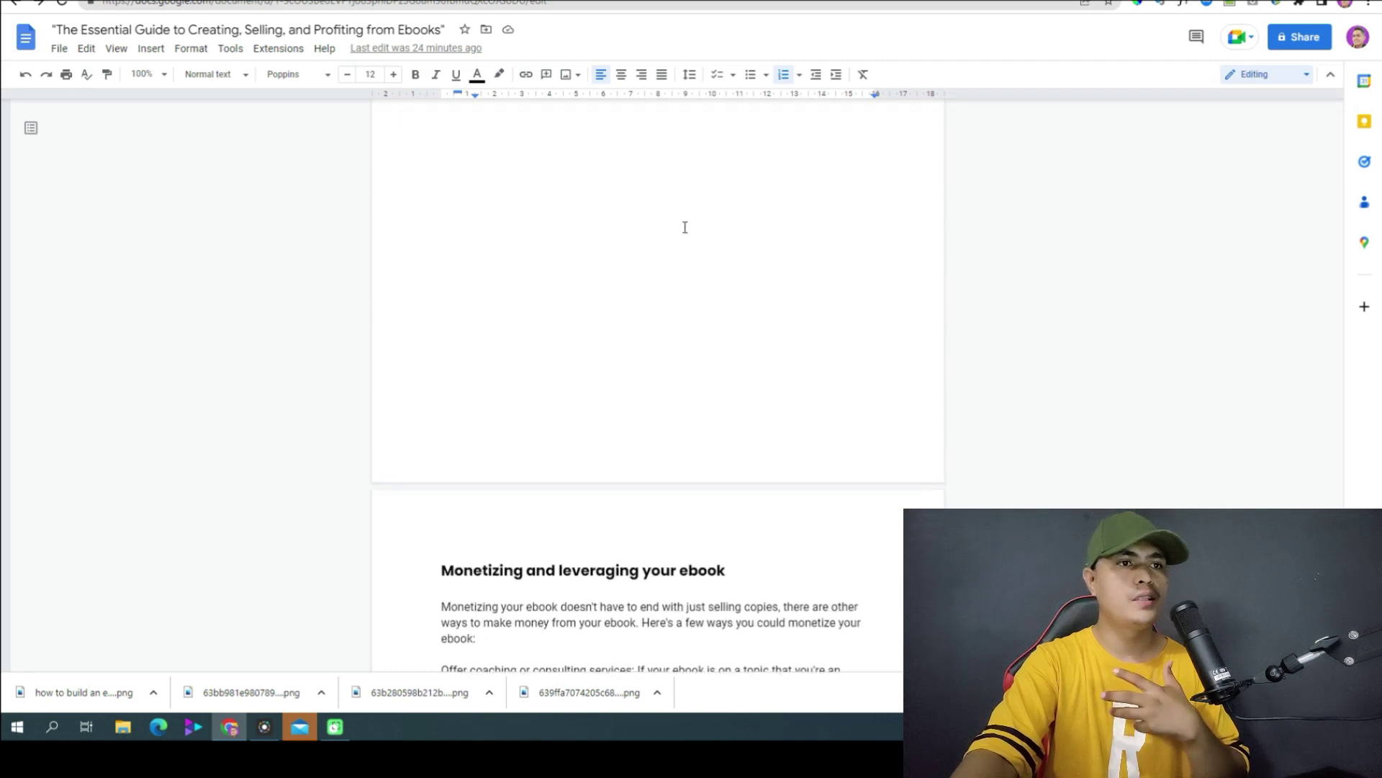
{"action": "key", "text": "ctrl+Tab"}
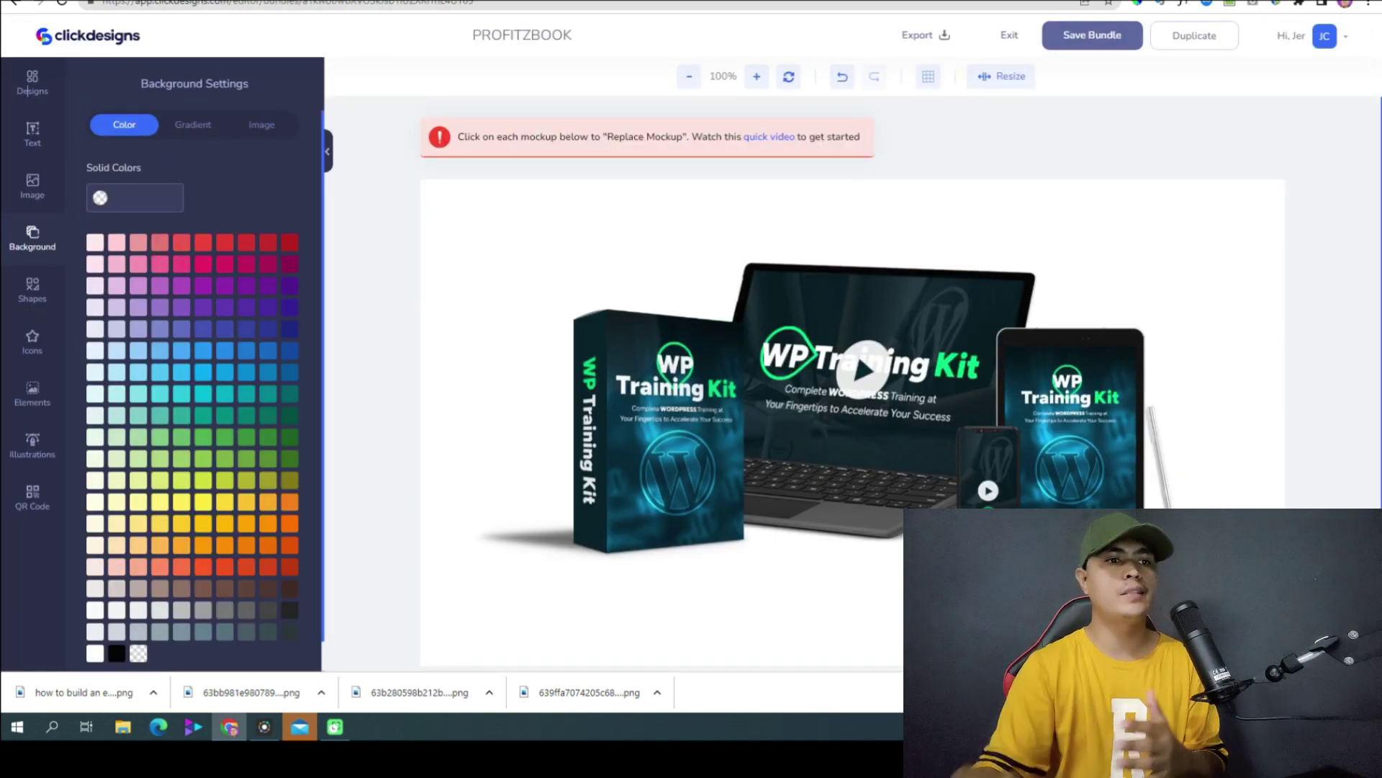